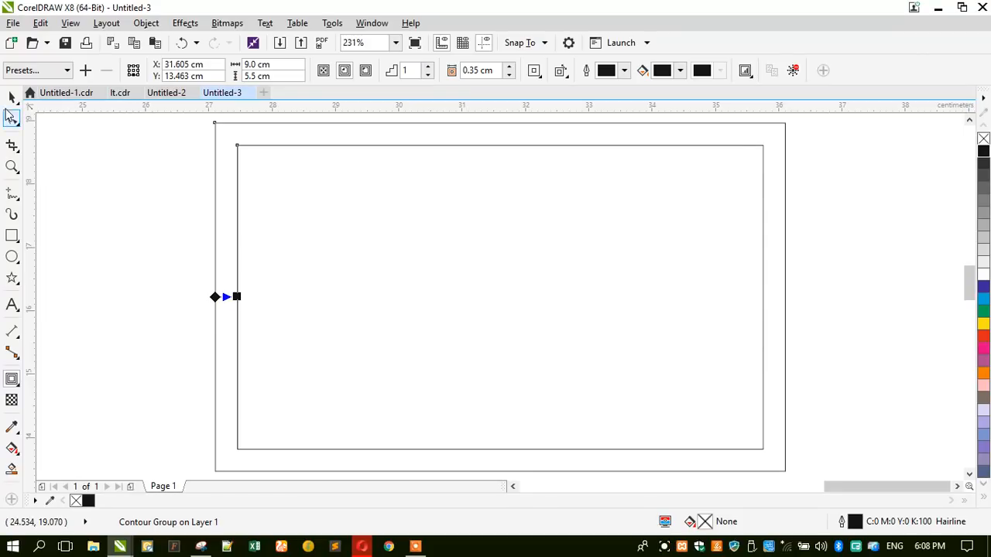
- Break the contour group apart into separate outer and inner rectangles, then deselect them
{"action": "left_click", "coordinate": [146, 23]}
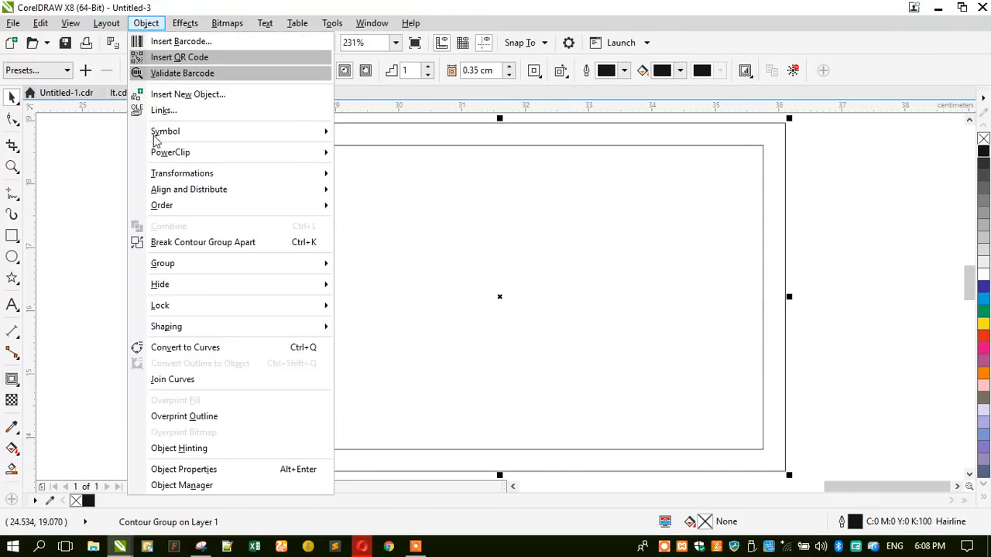
{"action": "left_click", "coordinate": [171, 242]}
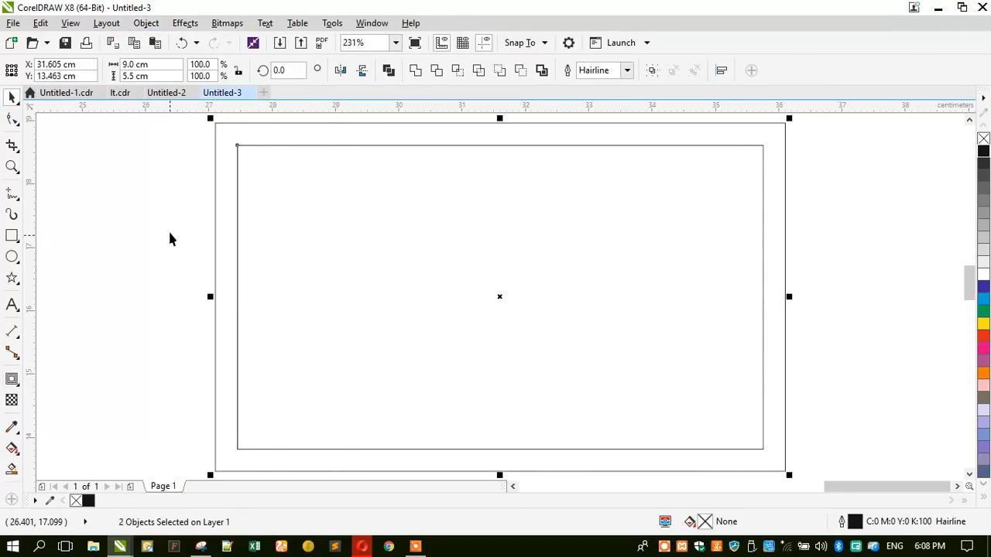
{"action": "left_click", "coordinate": [169, 231]}
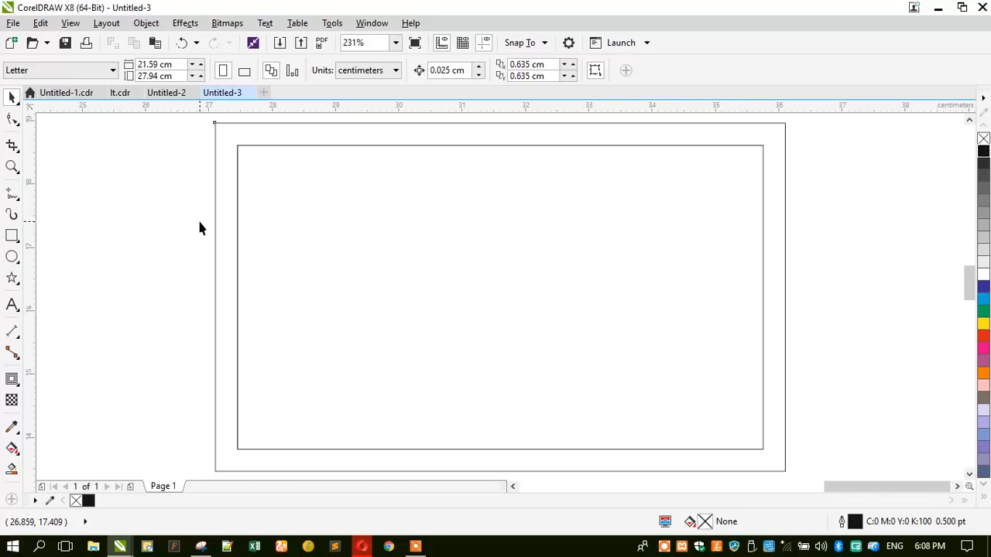
- Create a text block left of the card with 'Moon White Transport' and the first phone number
{"action": "left_click", "coordinate": [13, 306]}
{"action": "left_click", "coordinate": [96, 221]}
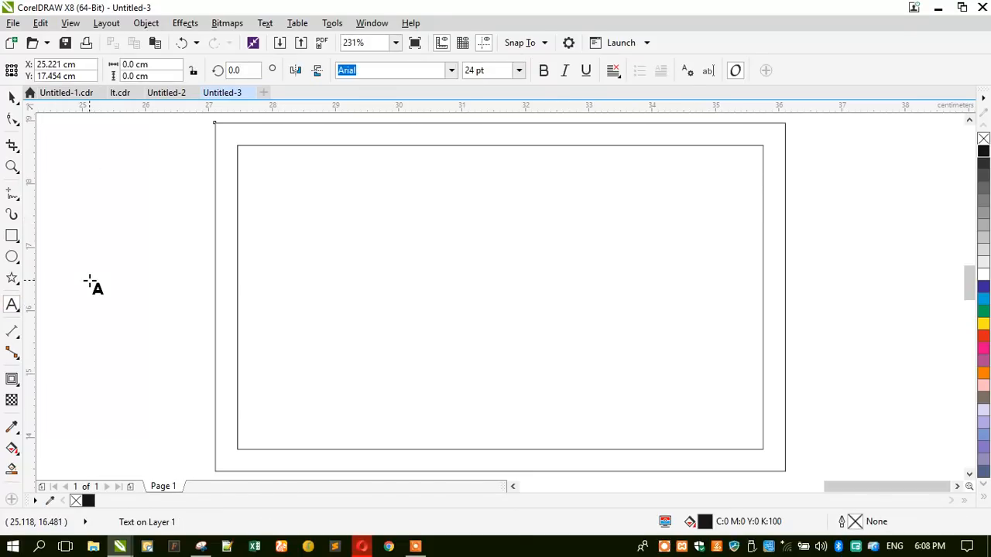
{"action": "type", "text": "Moon "}
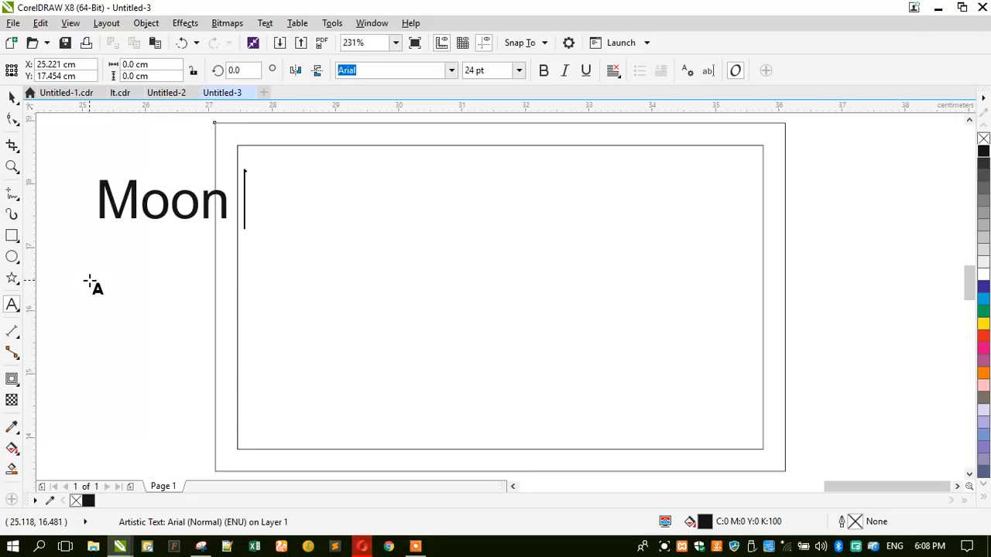
{"action": "type", "text": "White"}
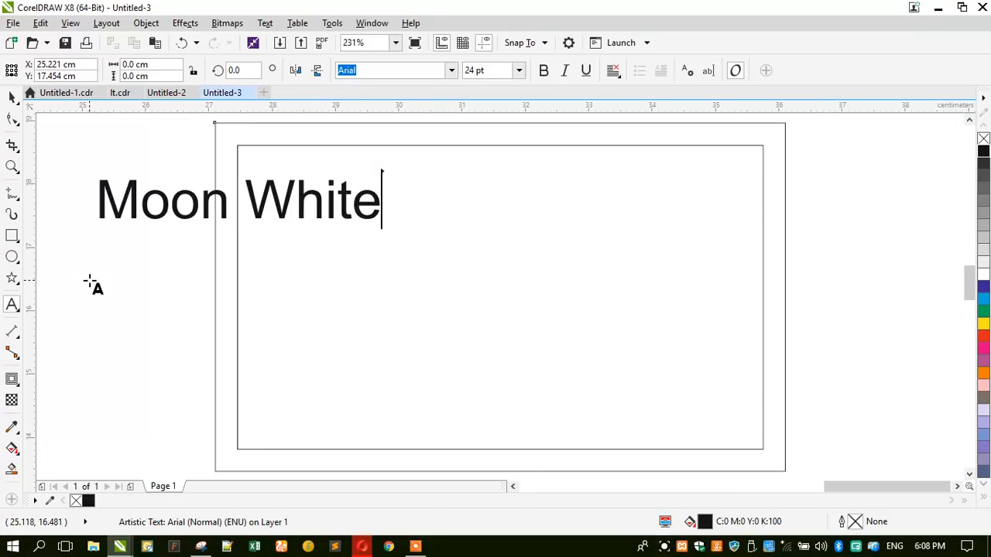
{"action": "type", "text": " Trans"}
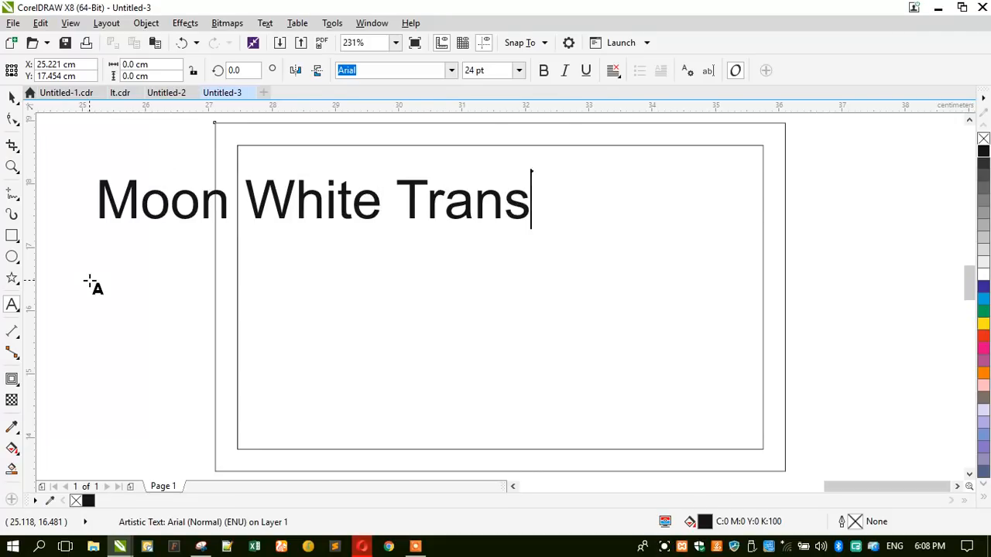
{"action": "type", "text": "port "}
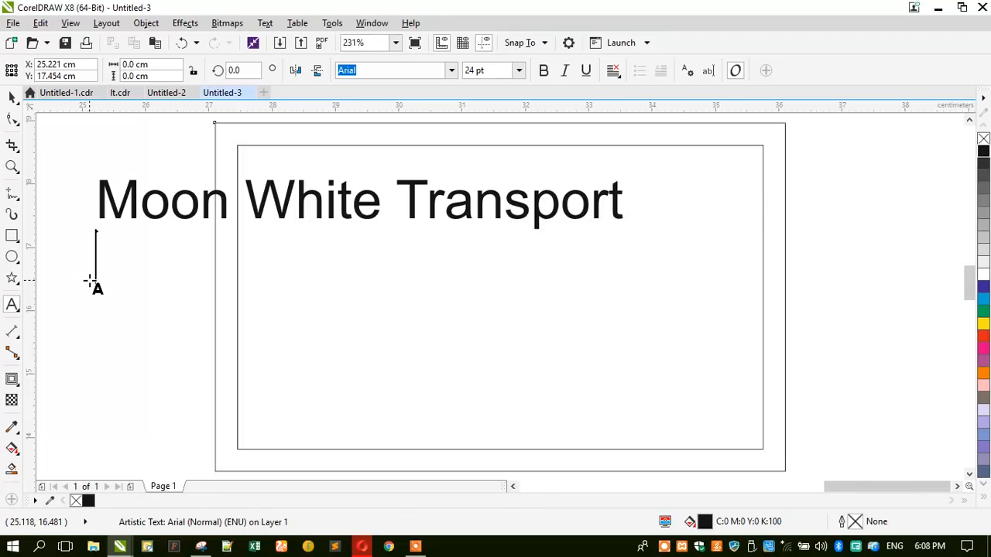
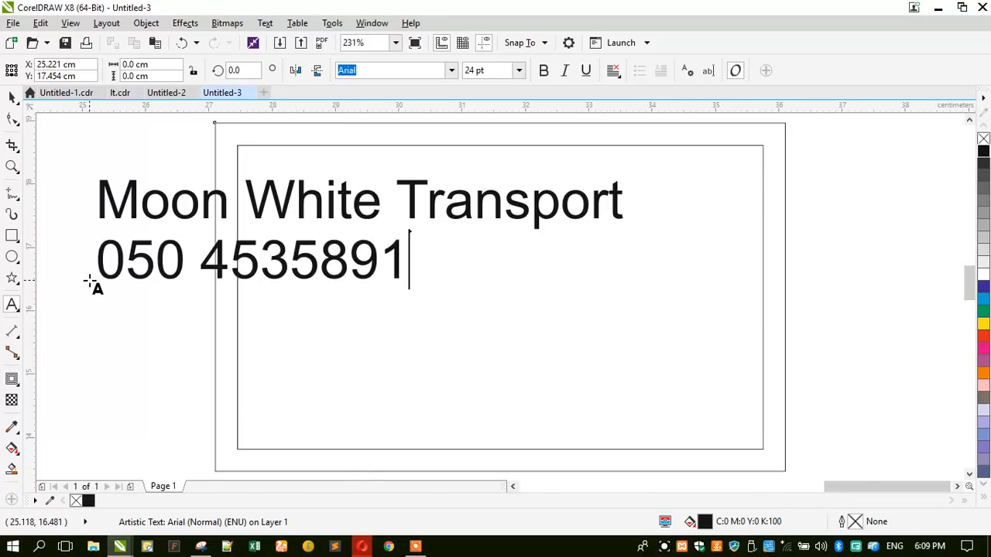
- Add the second phone number on its own line and insert a blank line above the numbers
{"action": "key", "text": "Return"}
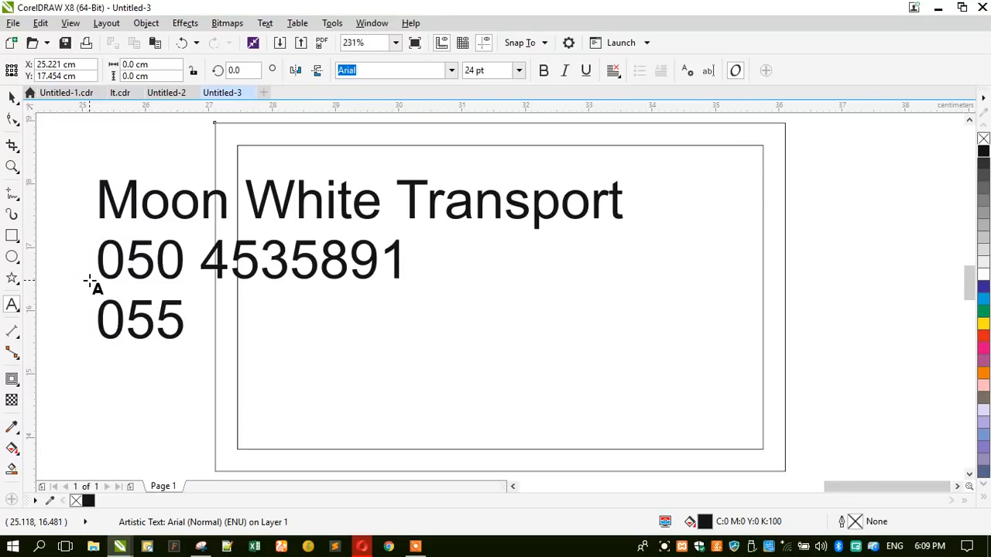
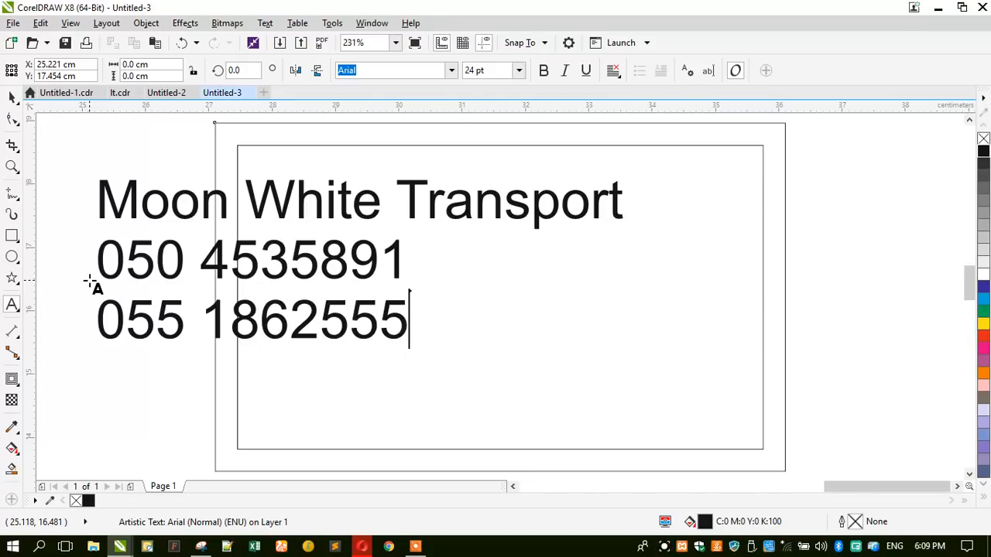
{"action": "key", "text": "Return"}
{"action": "key", "text": "Up"}
{"action": "key", "text": "Up"}
{"action": "key", "text": "Return"}
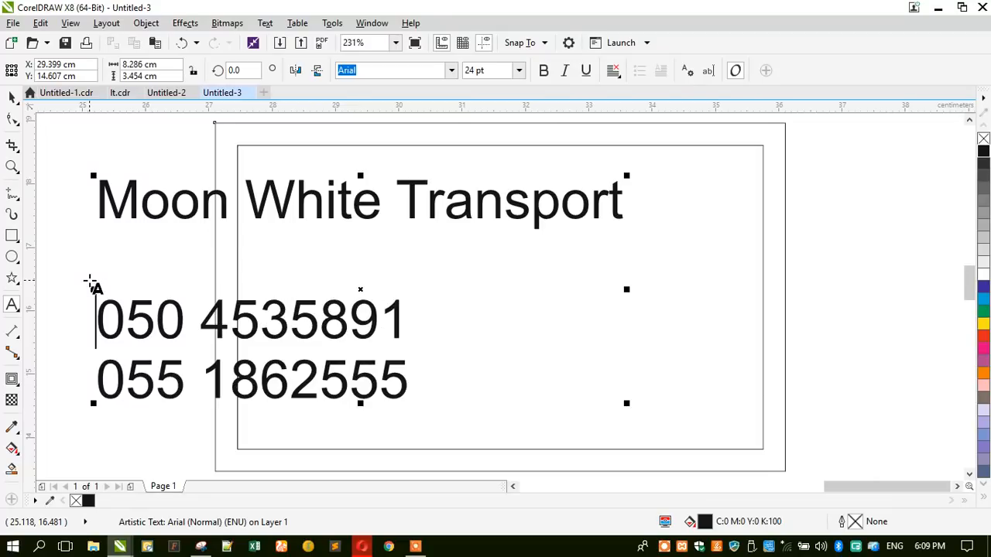
- Type the contact's name on the blank line and their e-mail address below the phone numbers
{"action": "type", "text": "Bi"}
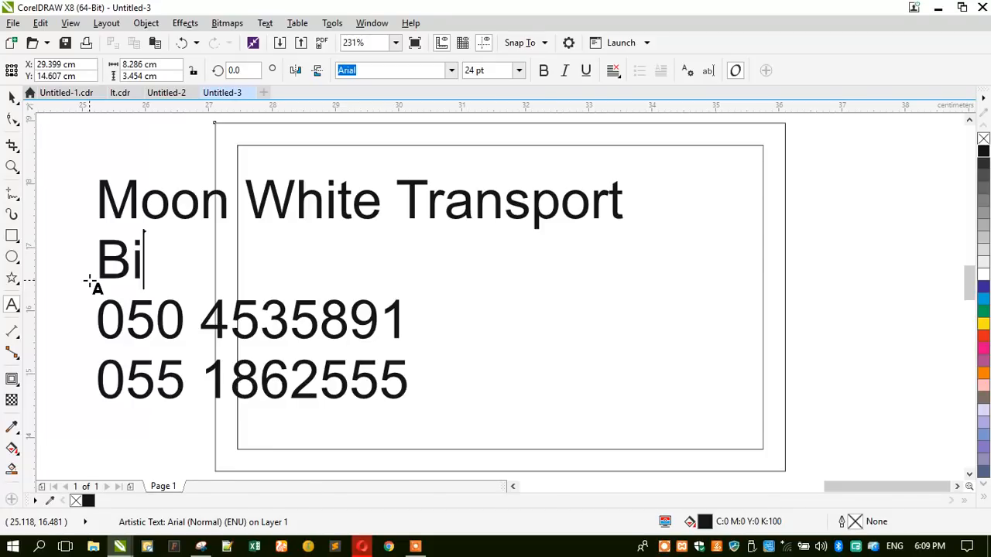
{"action": "key", "text": "BackSpace"}
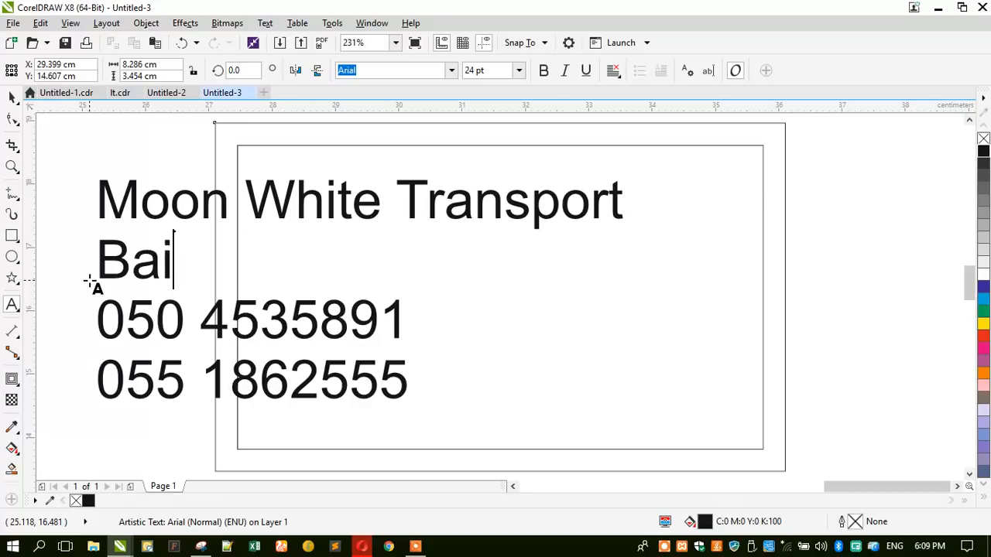
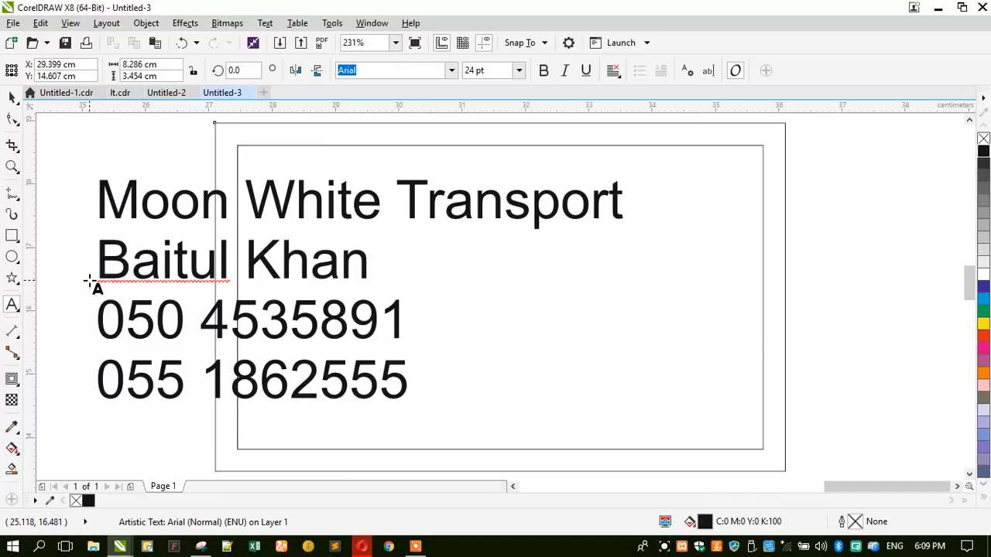
{"action": "key", "text": "Return"}
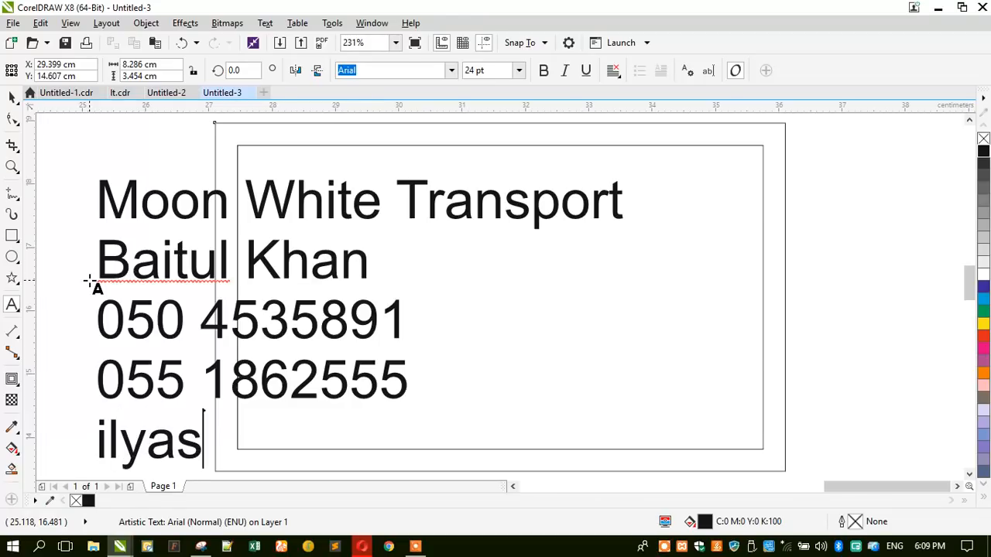
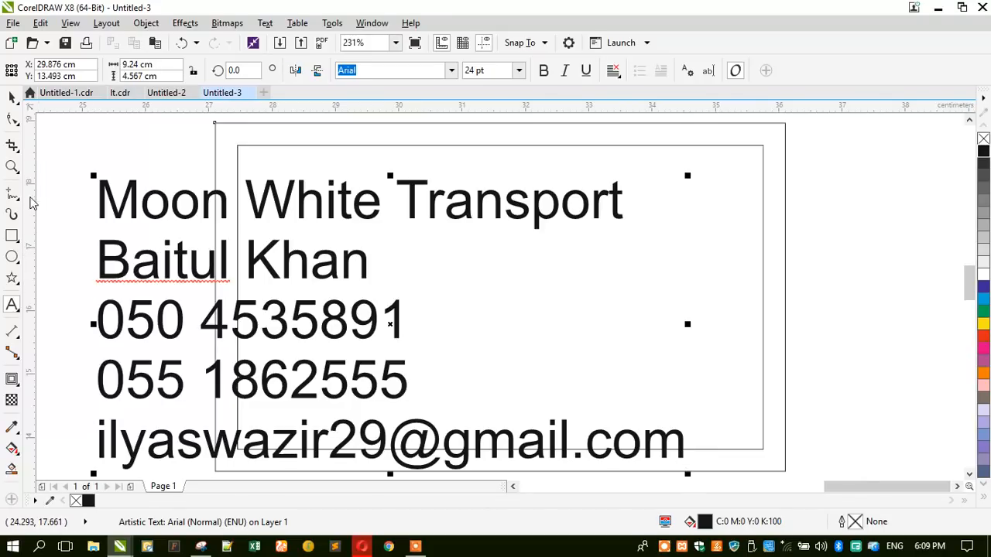
- Move the text block to the right of the card and reselect it
{"action": "left_click", "coordinate": [12, 99]}
{"action": "scroll", "coordinate": [186, 267], "scroll_direction": "down", "scroll_amount": 2}
{"action": "left_click_drag", "start_coordinate": [173, 271], "coordinate": [562, 271]}
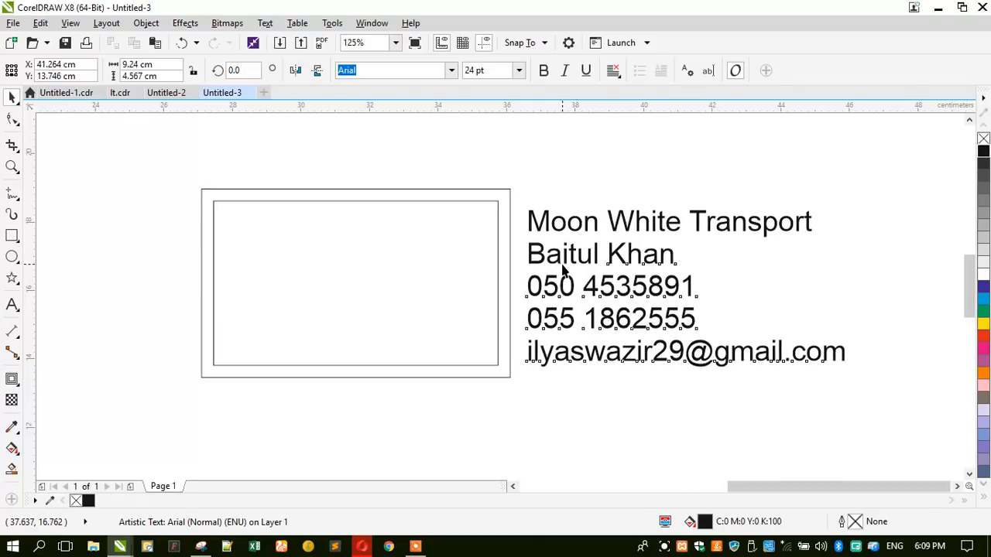
{"action": "left_click", "coordinate": [496, 158]}
{"action": "left_click", "coordinate": [573, 226]}
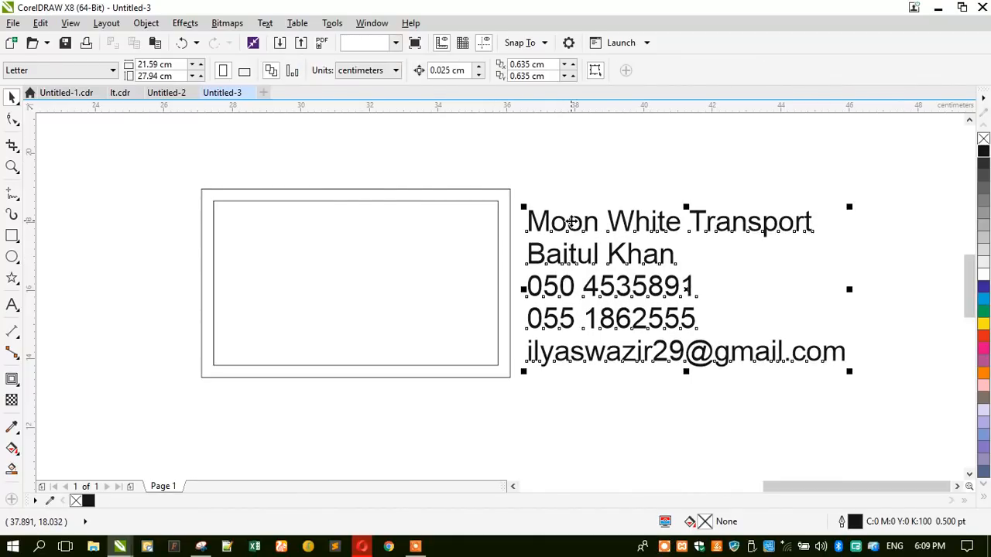
- Make the text bold, break it into separate lines, and raise the Moon White Transport line slightly
{"action": "left_click", "coordinate": [543, 71]}
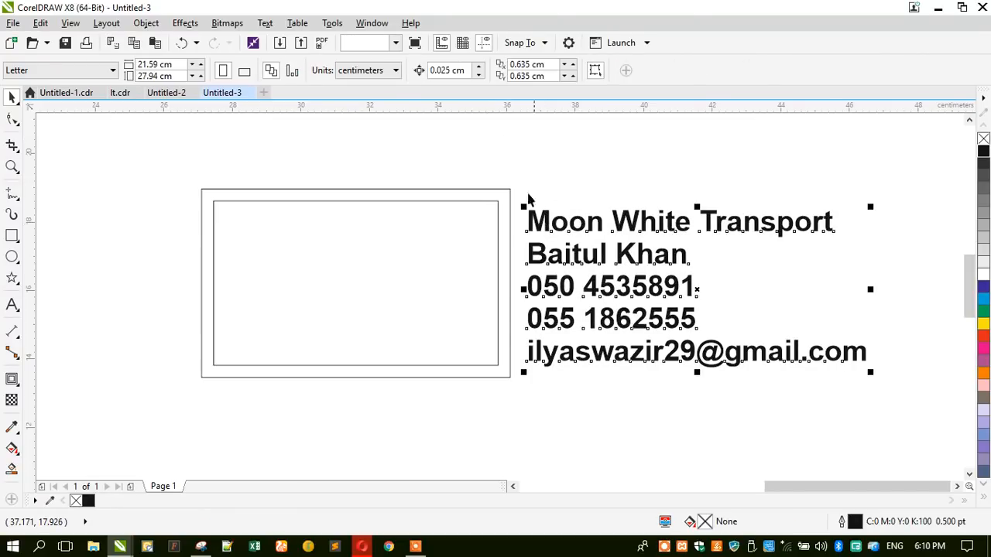
{"action": "key", "text": "ctrl+k"}
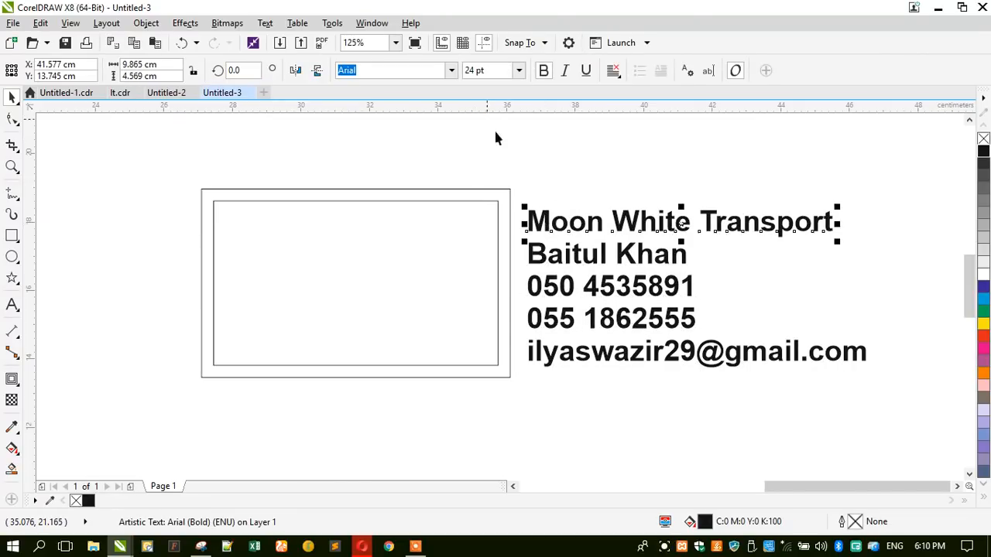
{"action": "left_click_drag", "start_coordinate": [568, 224], "coordinate": [569, 216]}
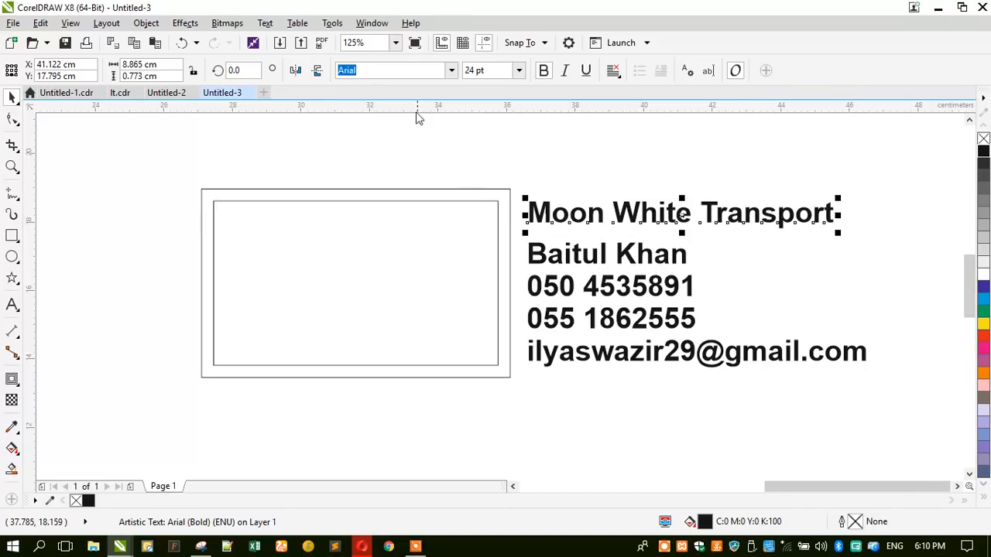
{"action": "left_click", "coordinate": [452, 70]}
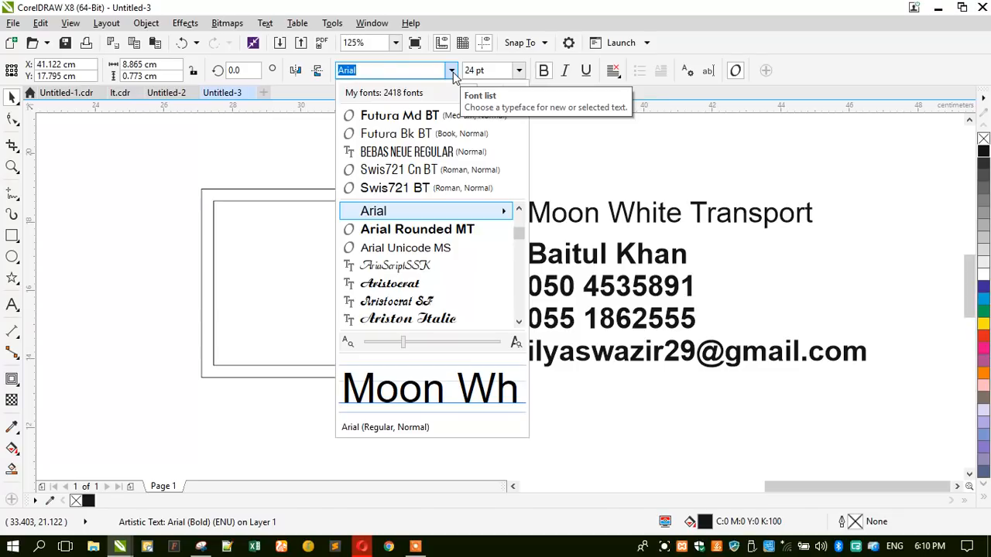
- Set the company name in Futura Md BT and move it above the card rectangle
{"action": "left_click", "coordinate": [435, 115]}
{"action": "left_click_drag", "start_coordinate": [566, 215], "coordinate": [300, 170]}
{"action": "scroll", "coordinate": [165, 172], "scroll_direction": "up", "scroll_amount": 3}
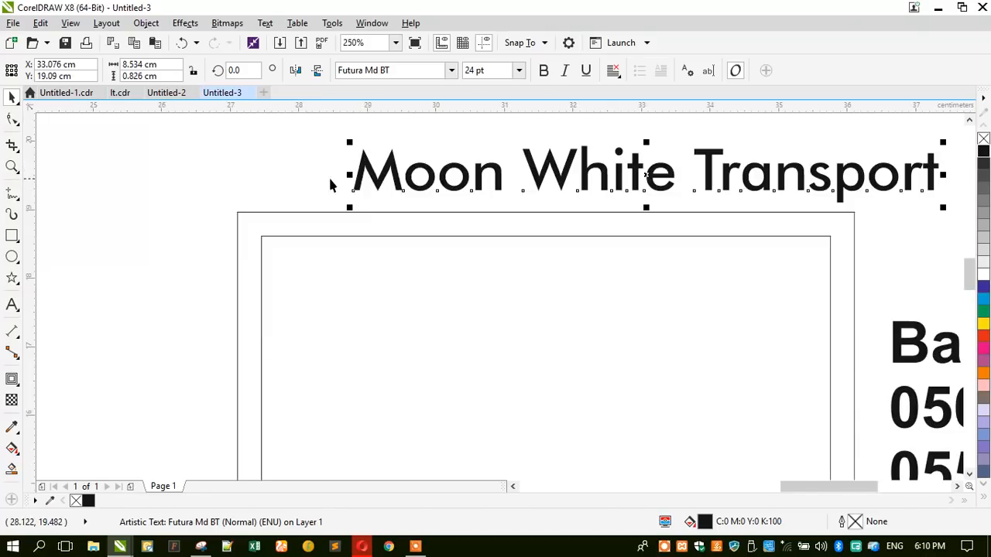
{"action": "left_click_drag", "start_coordinate": [371, 180], "coordinate": [298, 179]}
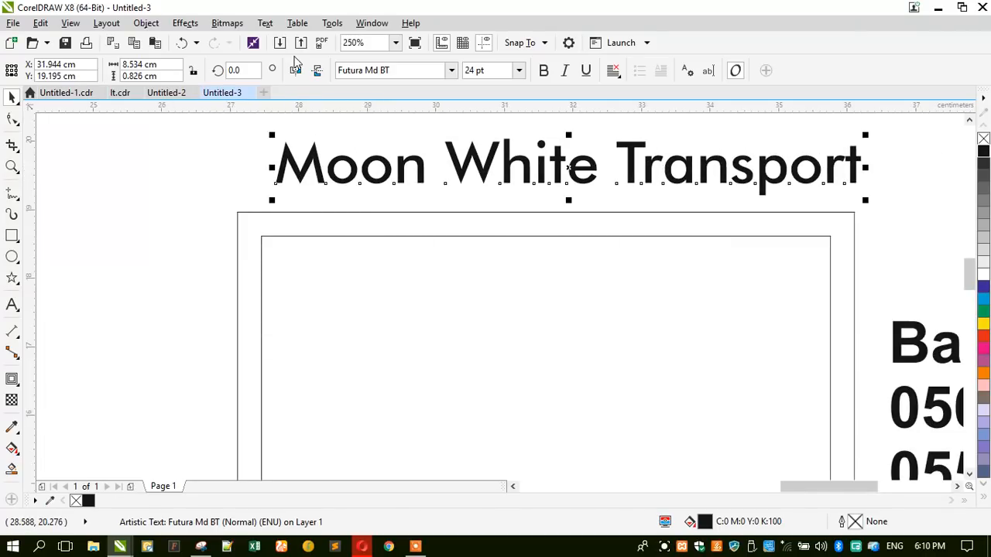
- Convert the company name to UPPERCASE and scale it down to about 17 pt
{"action": "left_click", "coordinate": [265, 22]}
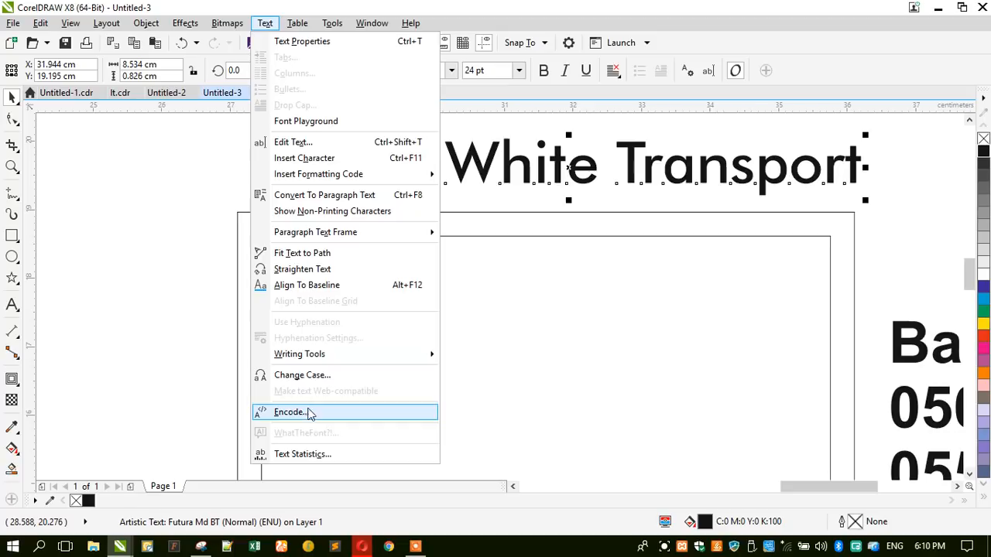
{"action": "left_click", "coordinate": [304, 376]}
{"action": "left_click", "coordinate": [446, 261]}
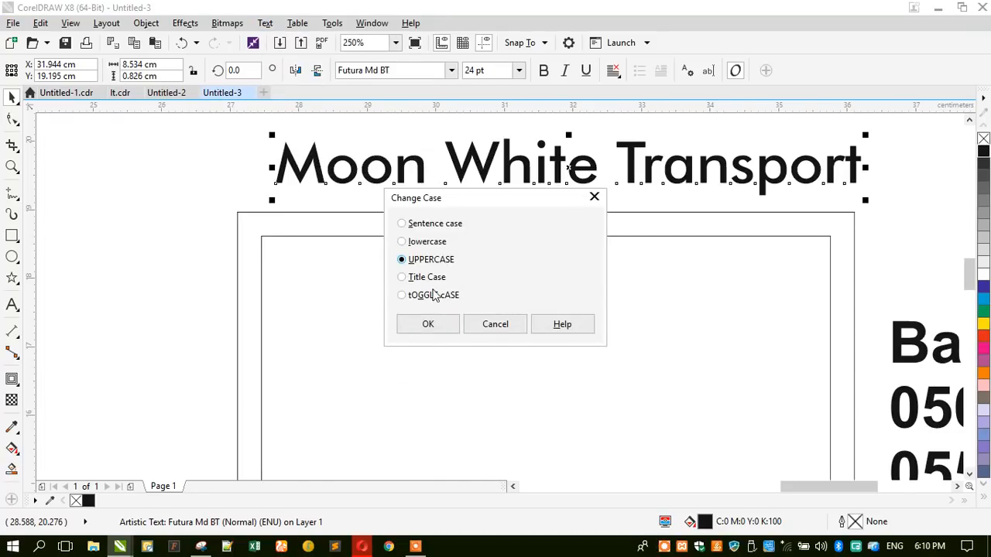
{"action": "left_click", "coordinate": [428, 323]}
{"action": "left_click_drag", "start_coordinate": [271, 190], "coordinate": [412, 213]}
{"action": "left_click_drag", "start_coordinate": [502, 170], "coordinate": [407, 193]}
{"action": "key", "text": "Escape"}
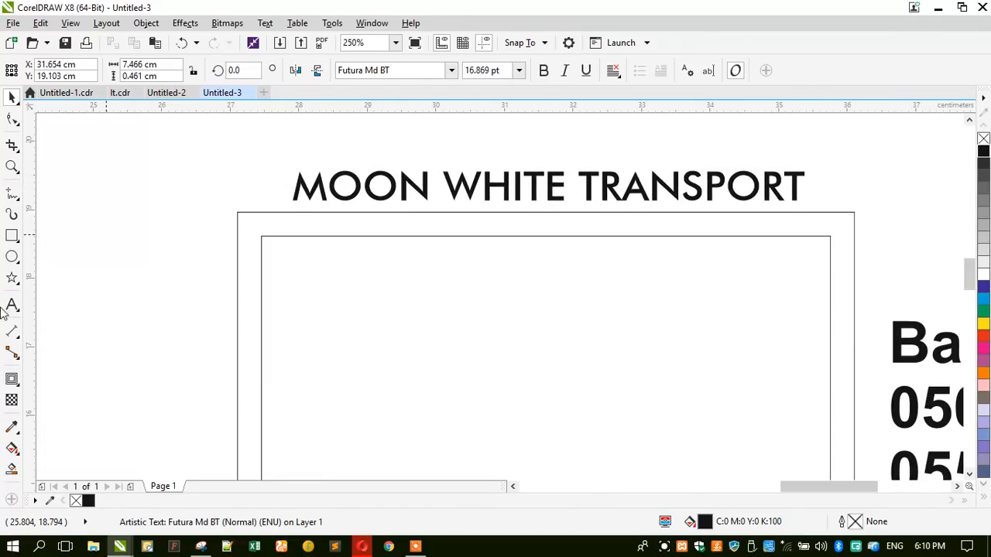
{"action": "left_click", "coordinate": [12, 304]}
{"action": "scroll", "coordinate": [493, 332], "scroll_direction": "down", "scroll_amount": 2}
- Type the Arabic company name 'مون لايت للنقليات' as a new text line
{"action": "scroll", "coordinate": [550, 267], "scroll_direction": "up", "scroll_amount": 2}
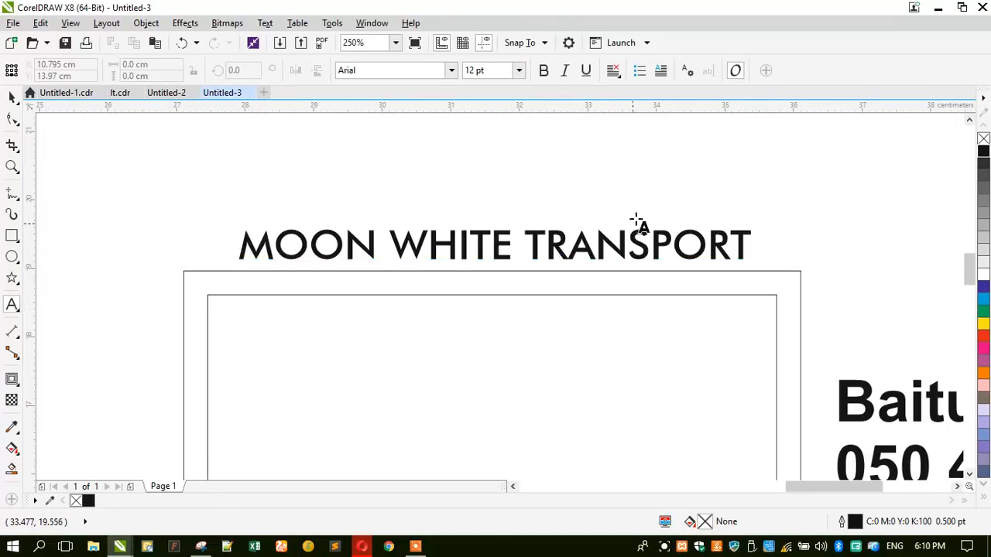
{"action": "left_click", "coordinate": [656, 198]}
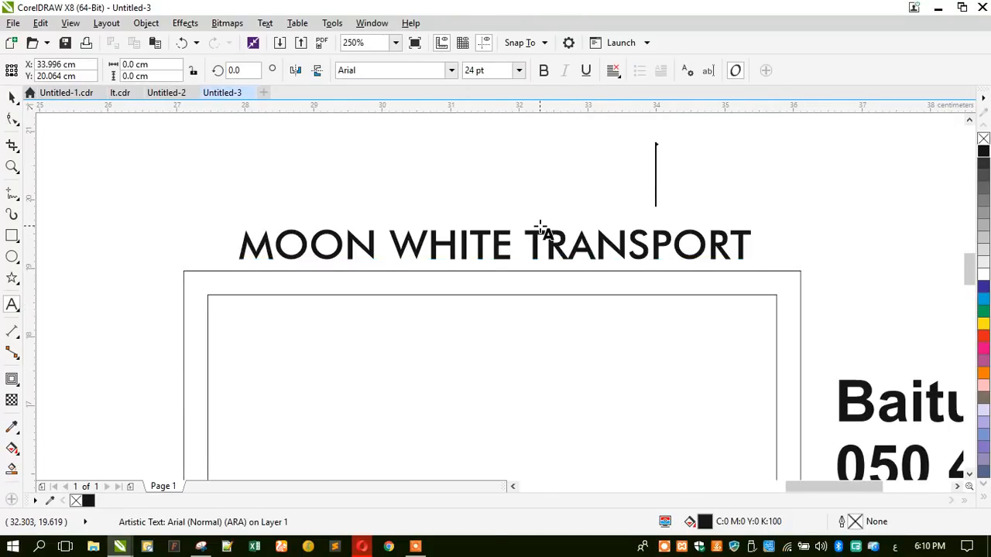
{"action": "type", "text": "من"}
{"action": "key", "text": "BackSpace"}
{"action": "type", "text": "ون لايت"}
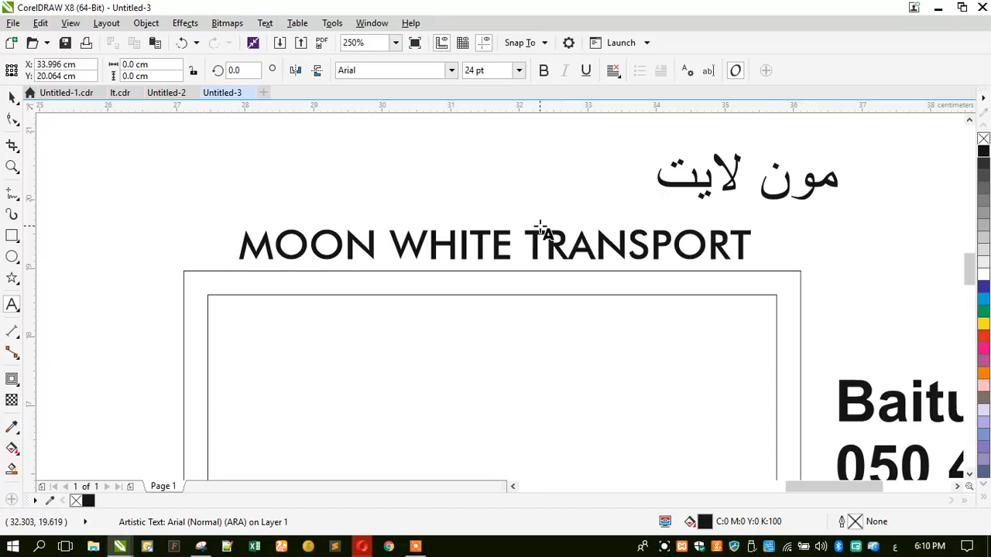
{"action": "type", "text": " لل"}
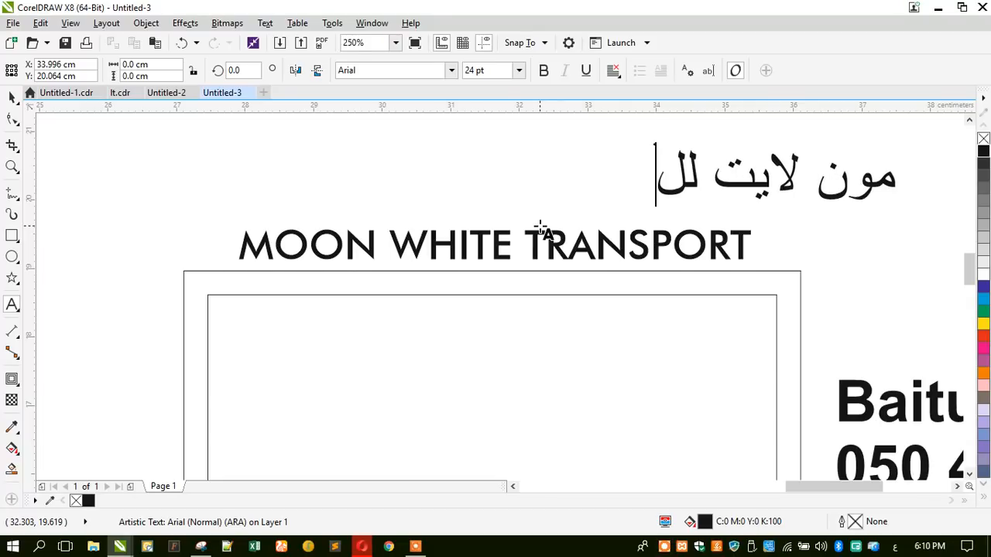
{"action": "type", "text": "نقليات"}
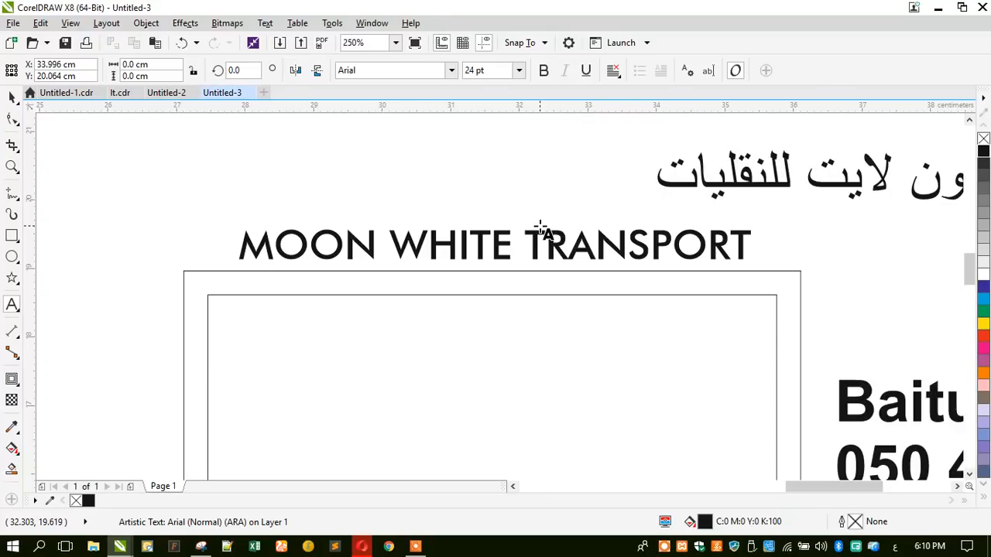
- Set the Arabic name's font to GE SS Two Medium
{"action": "left_click", "coordinate": [13, 99]}
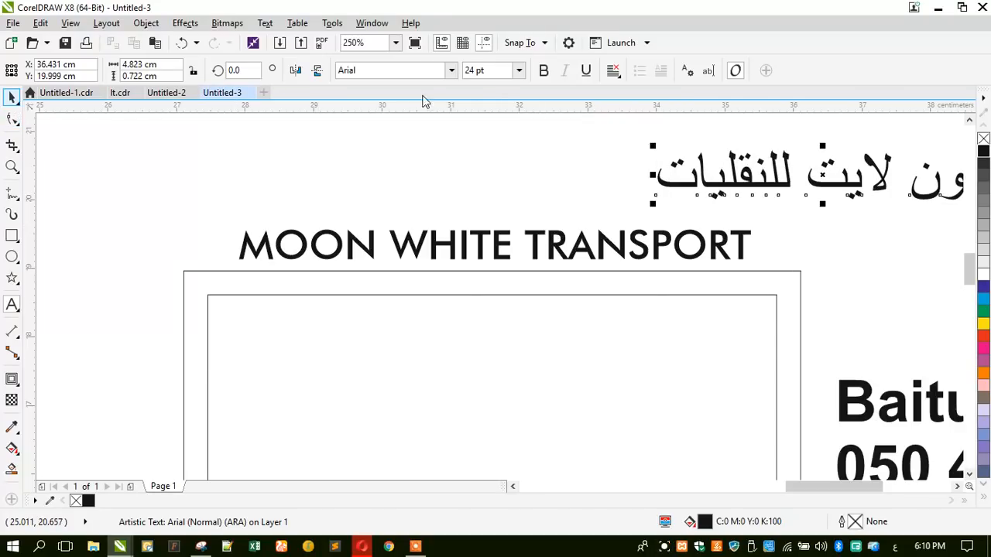
{"action": "left_click", "coordinate": [424, 68]}
{"action": "type", "text": "ge"}
{"action": "key", "text": "Return"}
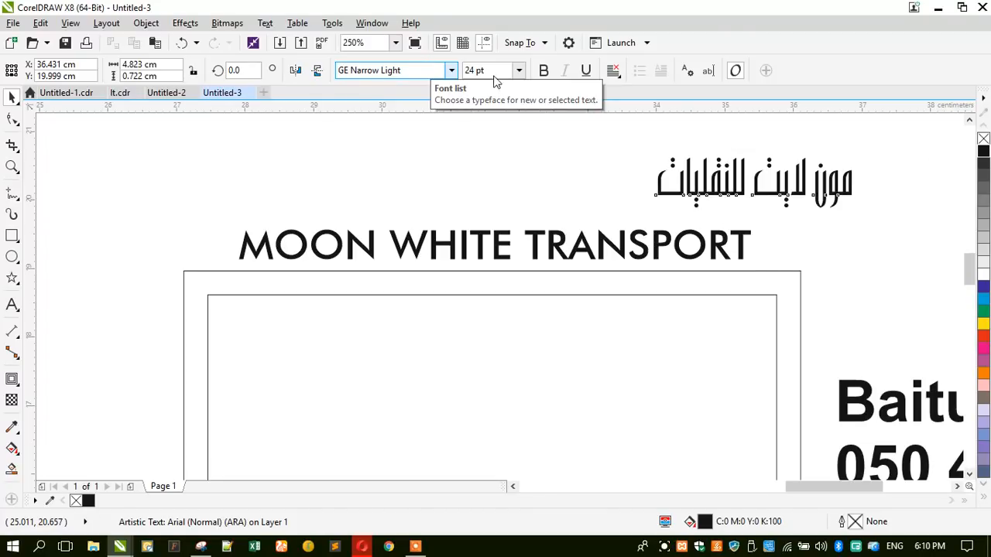
{"action": "left_click", "coordinate": [451, 71]}
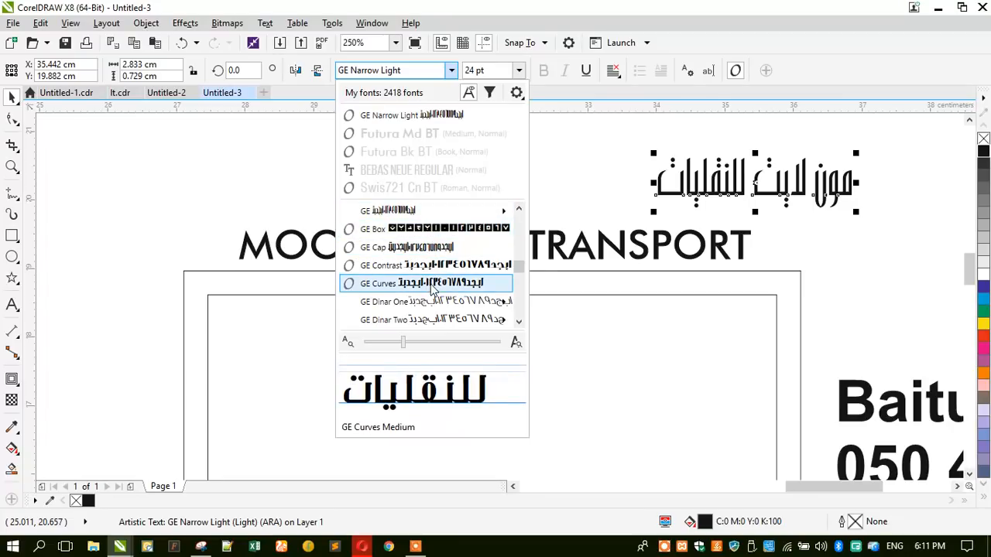
{"action": "scroll", "coordinate": [430, 287], "scroll_direction": "down", "scroll_amount": 5}
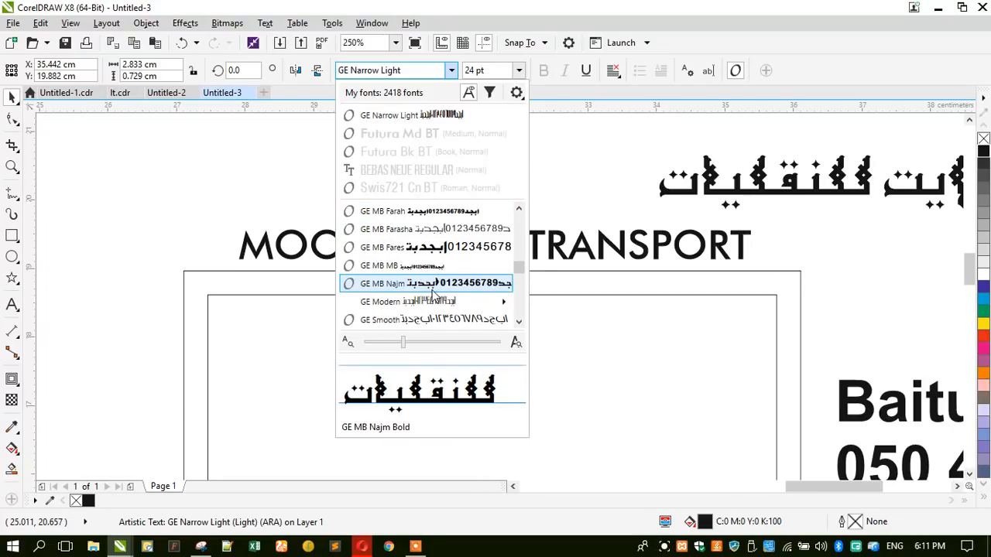
{"action": "scroll", "coordinate": [428, 295], "scroll_direction": "down", "scroll_amount": 2}
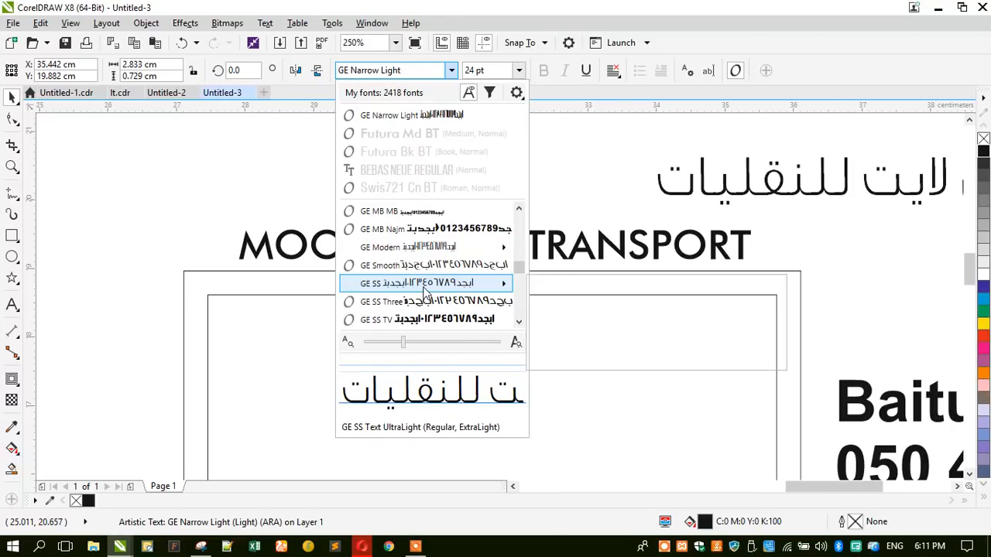
{"action": "mouse_move", "coordinate": [426, 289]}
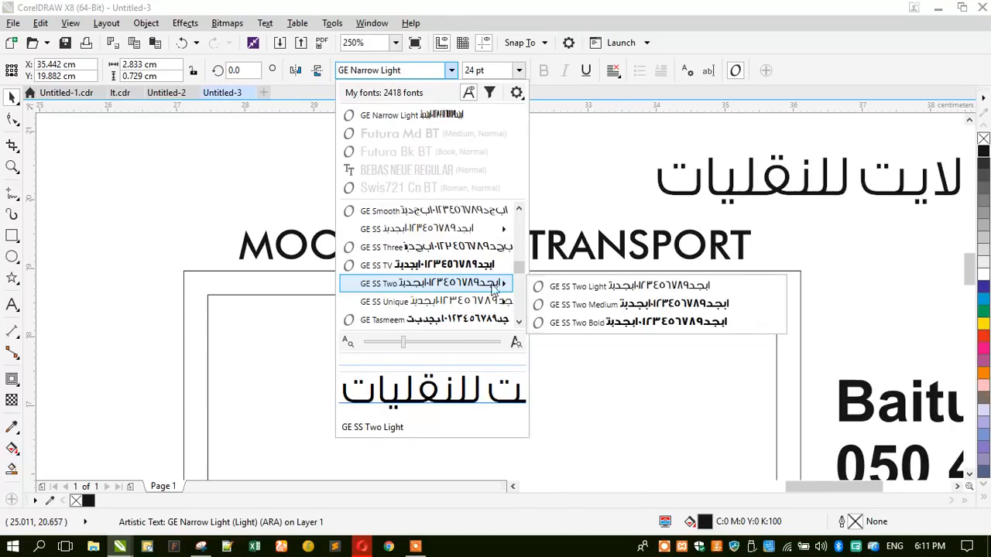
{"action": "left_click", "coordinate": [558, 304]}
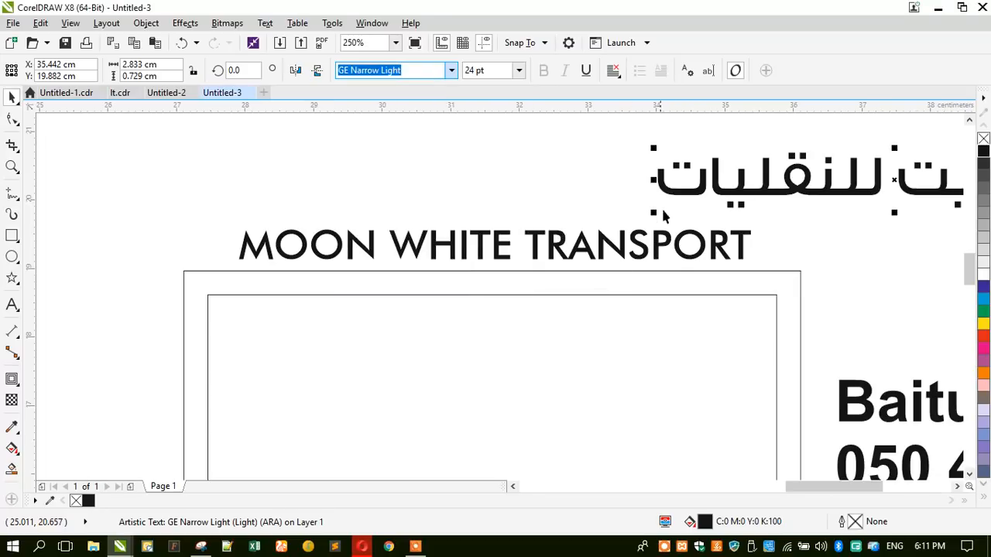
- Place the Arabic name above MOON WHITE TRANSPORT and shrink it to match its width
{"action": "left_click_drag", "start_coordinate": [658, 179], "coordinate": [286, 198]}
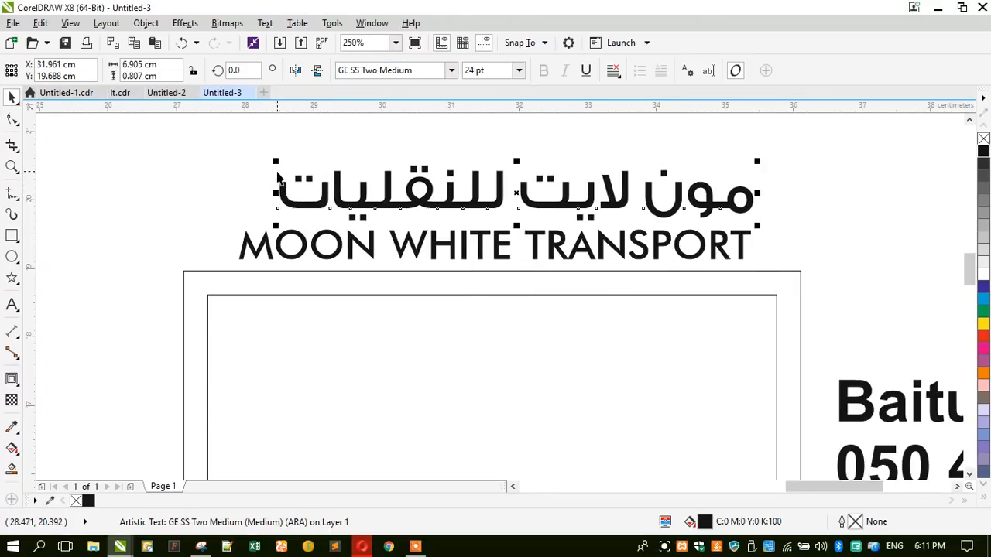
{"action": "left_click_drag", "start_coordinate": [271, 161], "coordinate": [411, 168]}
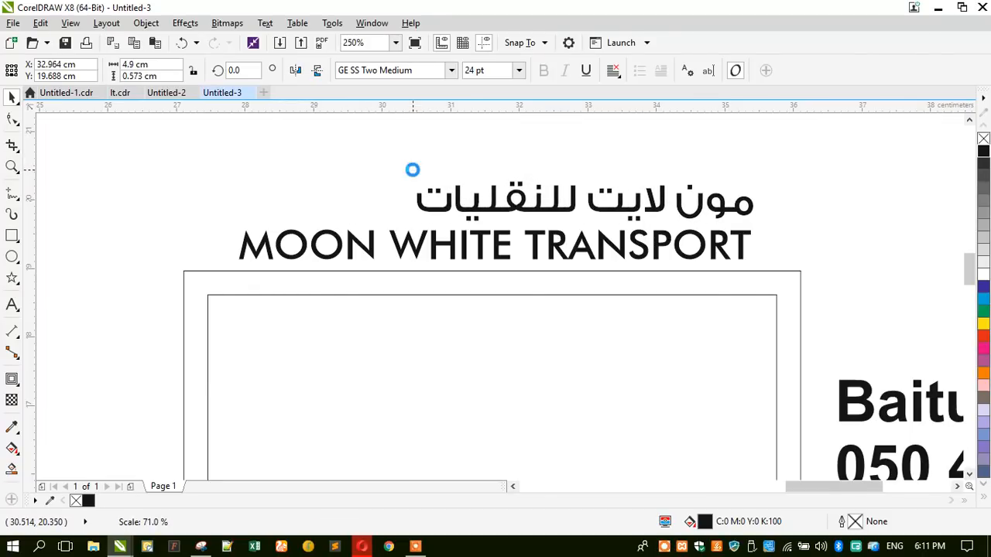
{"action": "left_click", "coordinate": [405, 244]}
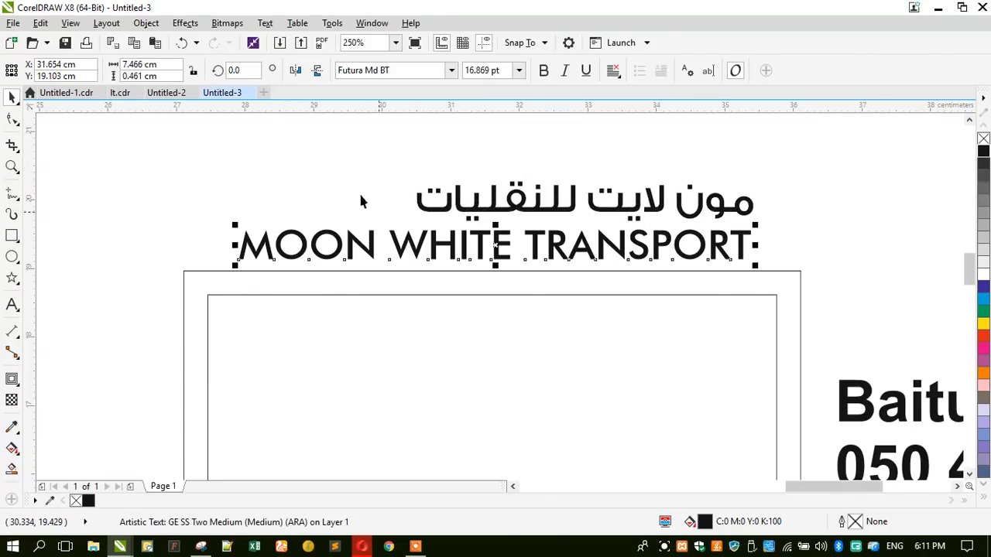
- Change the English company name to Title Case
{"action": "left_click", "coordinate": [265, 22]}
{"action": "left_click", "coordinate": [306, 375]}
{"action": "left_click", "coordinate": [427, 277]}
{"action": "left_click", "coordinate": [421, 323]}
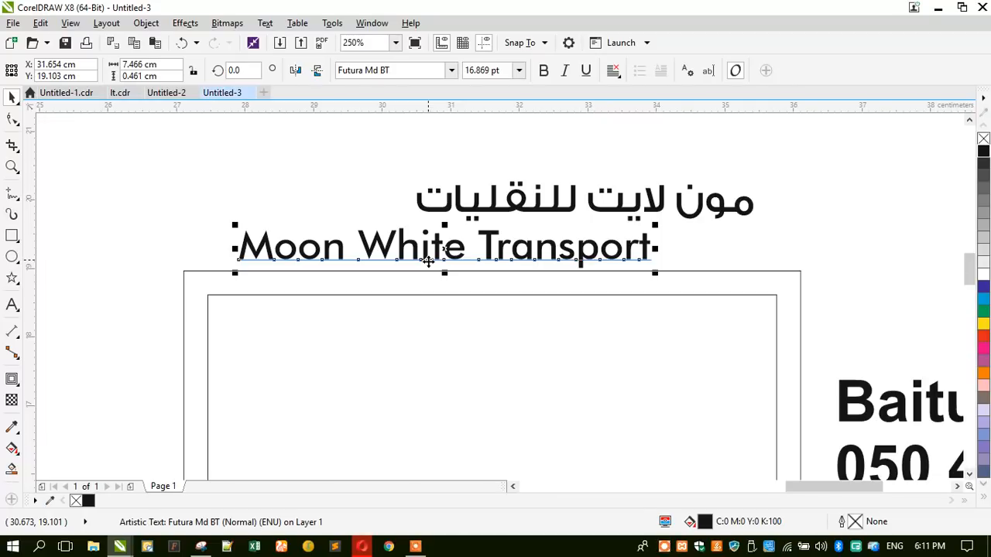
- Centre the Arabic and English names on each other and nudge them slightly up and left
{"action": "left_click", "coordinate": [460, 205], "text": "shift"}
{"action": "key", "text": "c"}
{"action": "left_click_drag", "start_coordinate": [461, 214], "coordinate": [444, 196]}
{"action": "left_click", "coordinate": [308, 198]}
{"action": "double_click", "coordinate": [612, 234]}
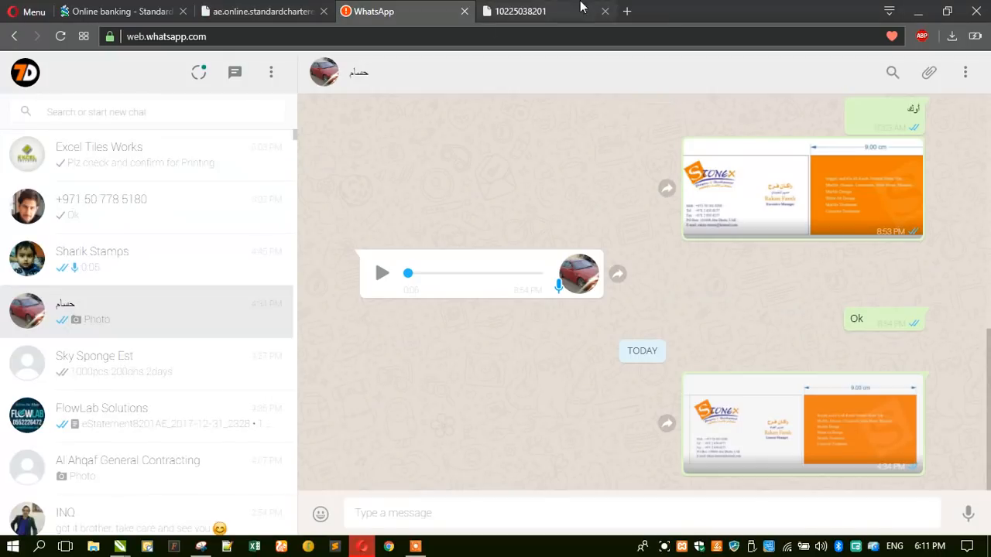
- Search Google for 'transport logo' in a new Opera tab
{"action": "left_click", "coordinate": [592, 19]}
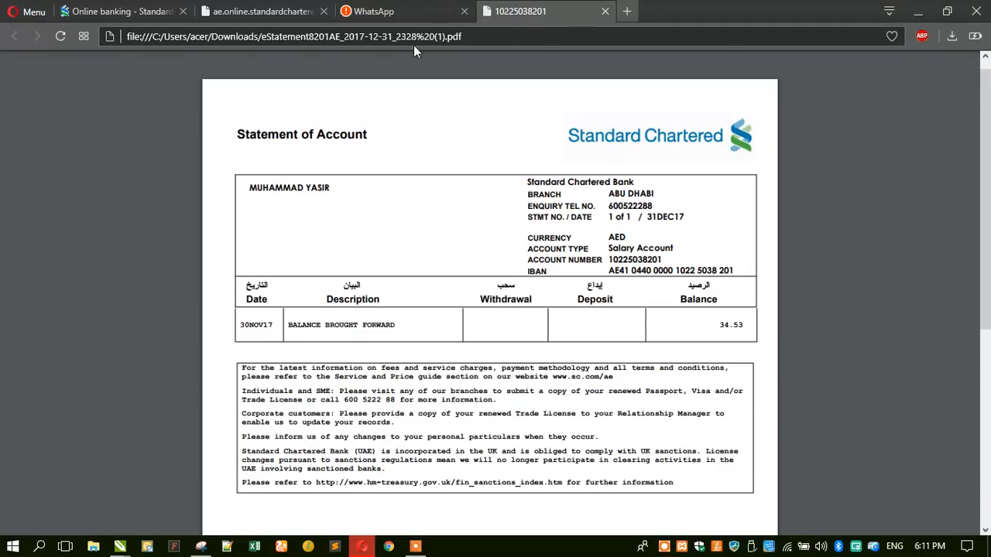
{"action": "key", "text": "ctrl+t"}
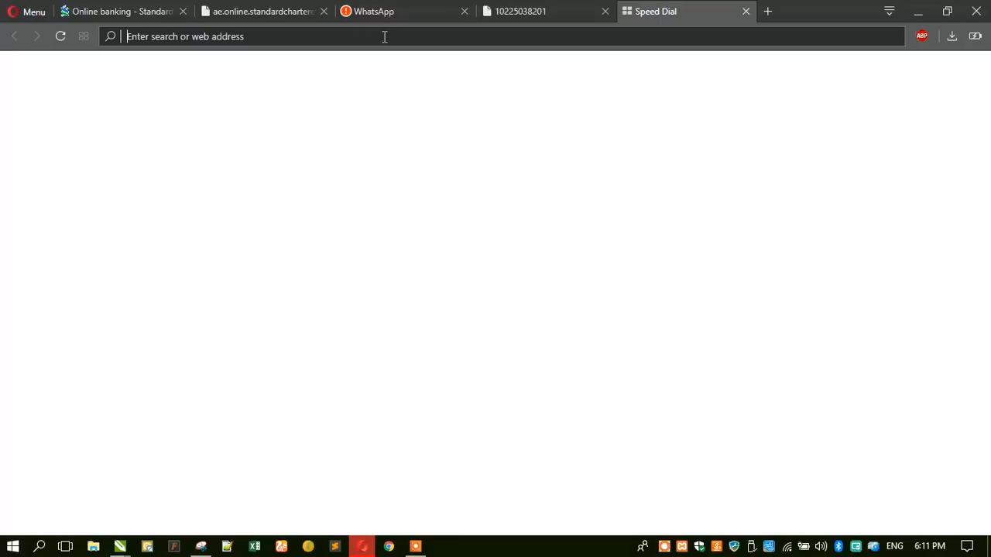
{"action": "type", "text": "transport"}
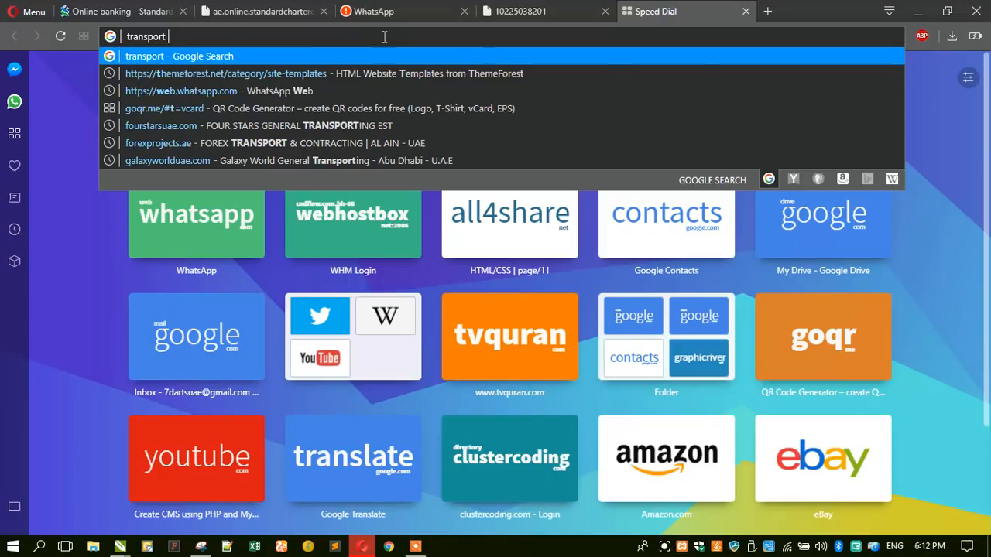
{"action": "type", "text": "logo"}
{"action": "key", "text": "Return"}
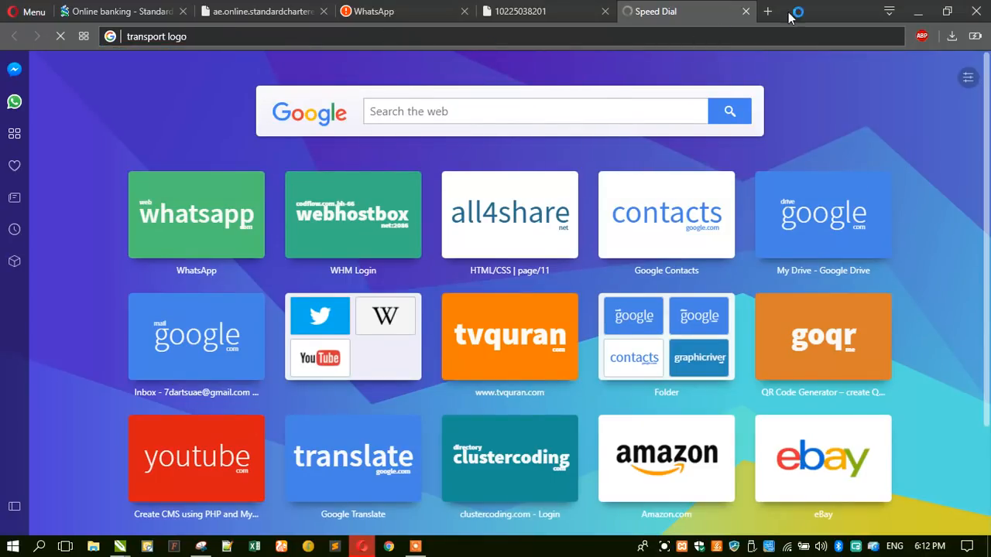
- Minimize Opera and select the Arabic company name back in CorelDRAW
{"action": "left_click", "coordinate": [918, 10]}
{"action": "left_click", "coordinate": [11, 99]}
{"action": "left_click", "coordinate": [452, 194]}
- Lengthen the Arabic name by inserting tatweel (ـ) joins into مون, لايت and للنقليات
{"action": "double_click", "coordinate": [451, 194]}
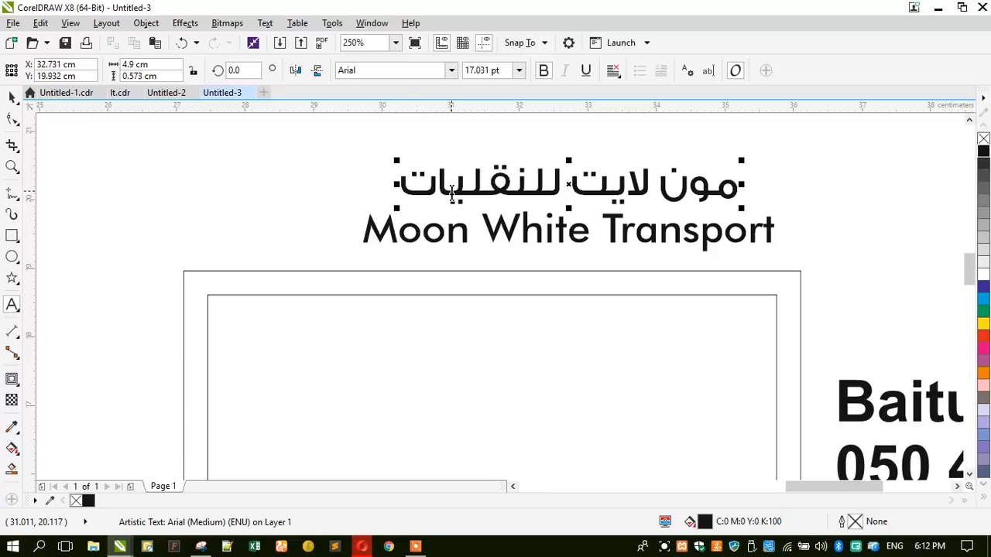
{"action": "key", "text": "alt+shift"}
{"action": "type", "text": "ـ"}
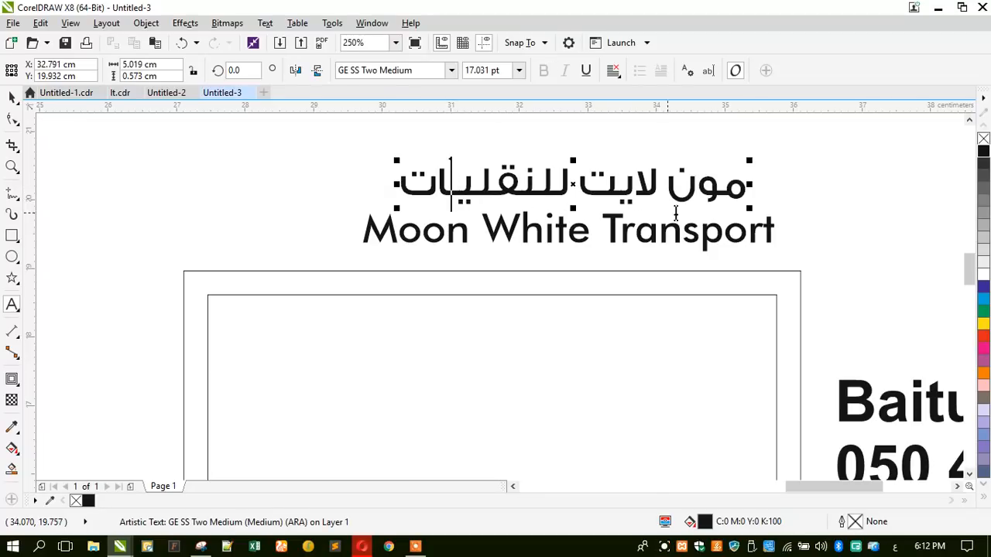
{"action": "left_click", "coordinate": [729, 188]}
{"action": "type", "text": "ــ"}
{"action": "left_click", "coordinate": [624, 186]}
{"action": "type", "text": "ـ"}
{"action": "left_click", "coordinate": [511, 186]}
{"action": "type", "text": "ـ"}
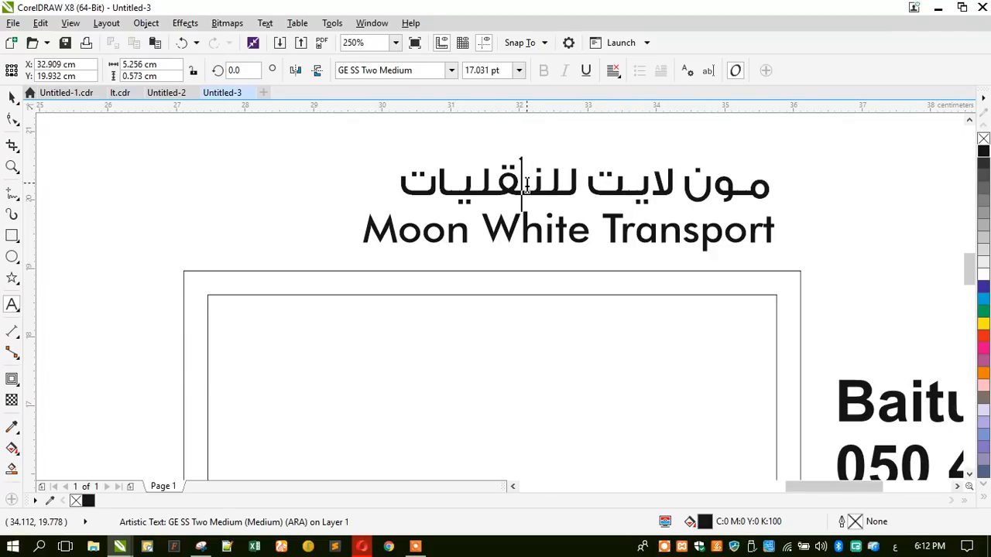
{"action": "left_click", "coordinate": [458, 190]}
{"action": "type", "text": "ـ"}
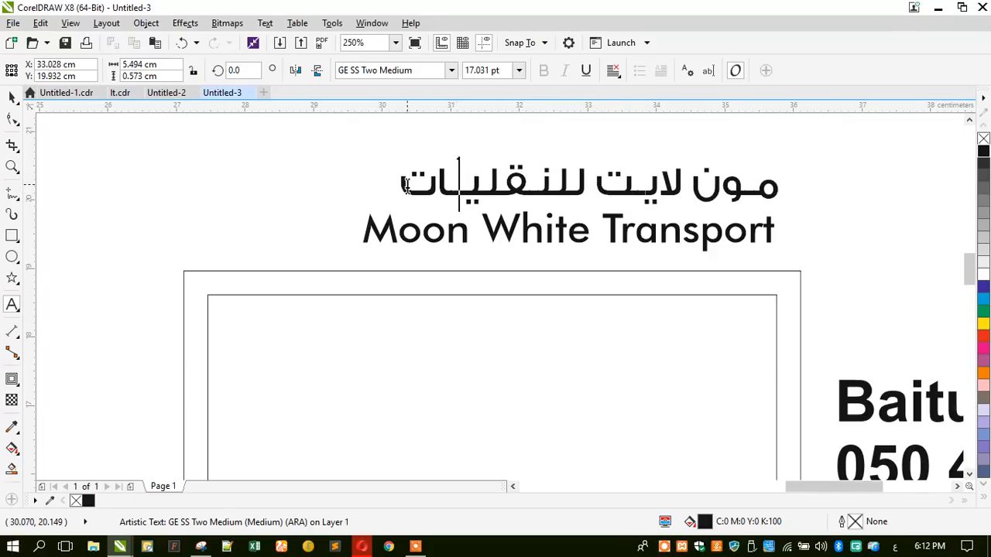
{"action": "left_click", "coordinate": [542, 190]}
{"action": "type", "text": "ـ"}
{"action": "left_click", "coordinate": [652, 190]}
{"action": "type", "text": "ـ"}
{"action": "left_click", "coordinate": [770, 193]}
{"action": "type", "text": "ــ"}
{"action": "key", "text": "ctrl+space"}
- Align the Arabic name over Moon White Transport and move both into the card's top-left area
{"action": "left_click", "coordinate": [409, 245], "text": "shift"}
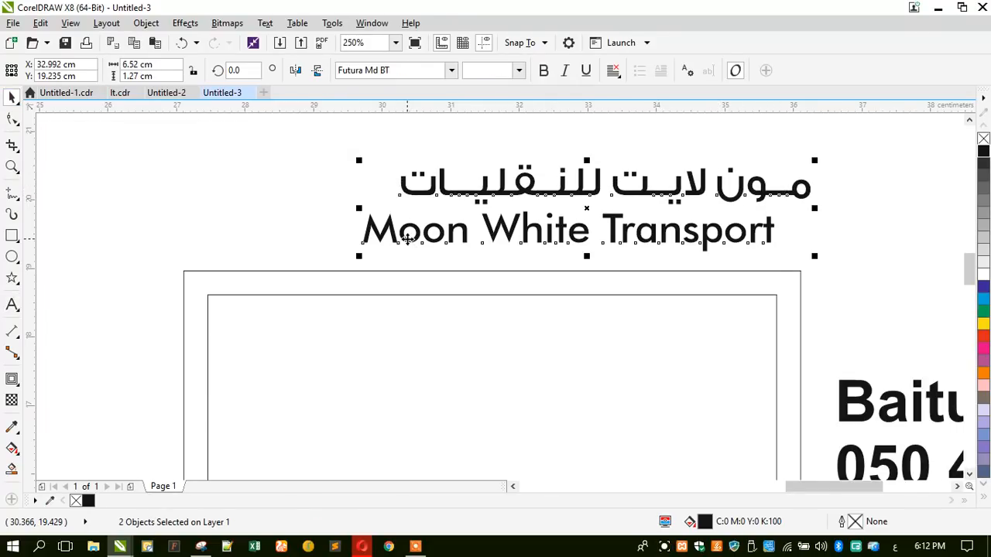
{"action": "key", "text": "e"}
{"action": "left_click", "coordinate": [263, 201]}
{"action": "left_click_drag", "start_coordinate": [327, 152], "coordinate": [814, 289]}
{"action": "scroll", "coordinate": [534, 186], "scroll_direction": "down", "scroll_amount": 2}
{"action": "left_click_drag", "start_coordinate": [534, 188], "coordinate": [459, 260]}
- Zoom in on the card and round the inner rectangle's corners
{"action": "left_click", "coordinate": [198, 237]}
{"action": "key", "text": "z"}
{"action": "left_click_drag", "start_coordinate": [348, 216], "coordinate": [664, 413]}
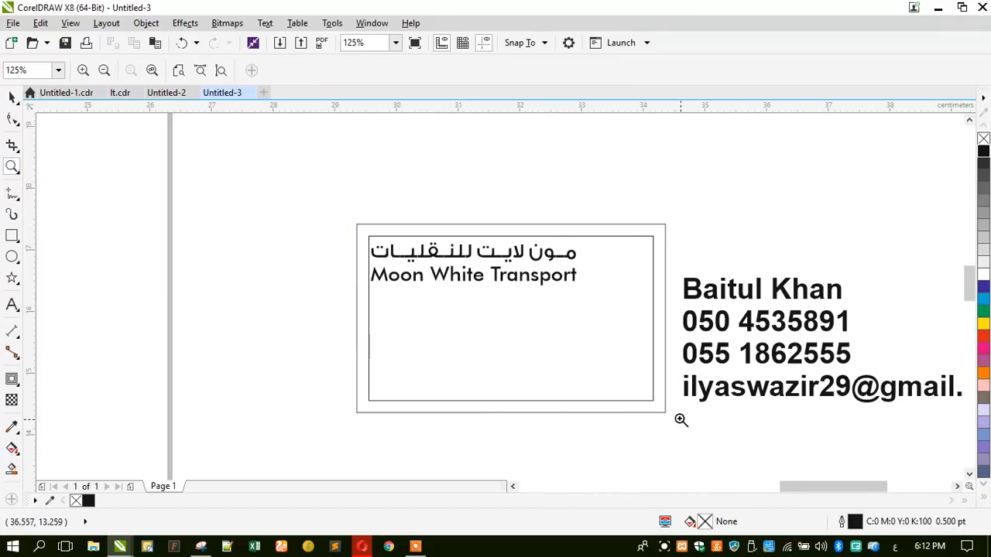
{"action": "key", "text": "space"}
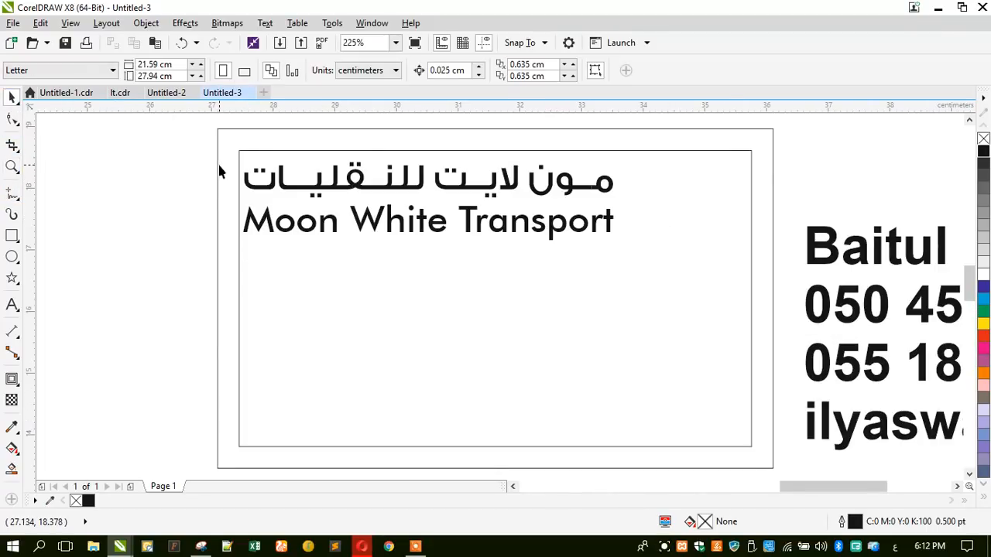
{"action": "left_click", "coordinate": [254, 153]}
{"action": "key", "text": "F10"}
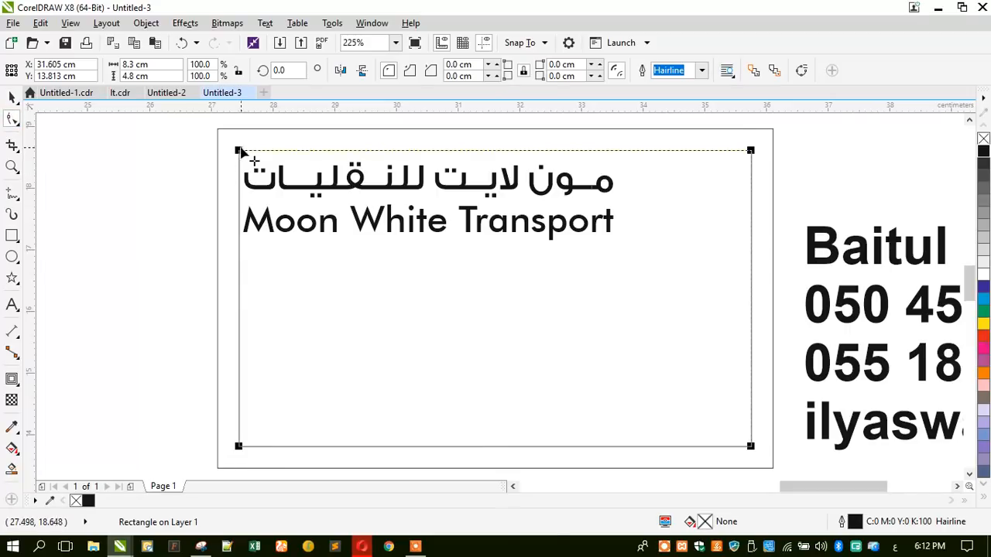
{"action": "left_click_drag", "start_coordinate": [241, 153], "coordinate": [256, 151]}
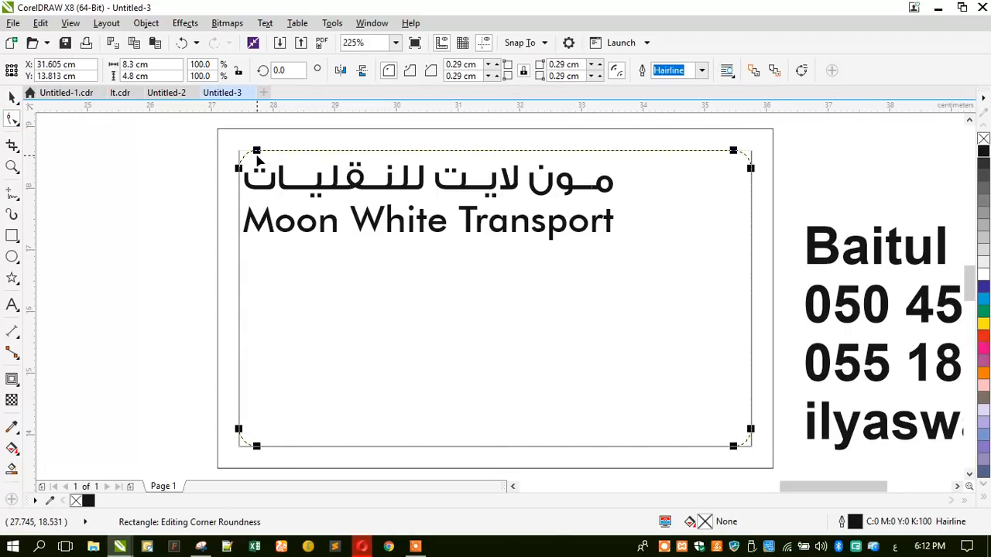
{"action": "left_click", "coordinate": [12, 96]}
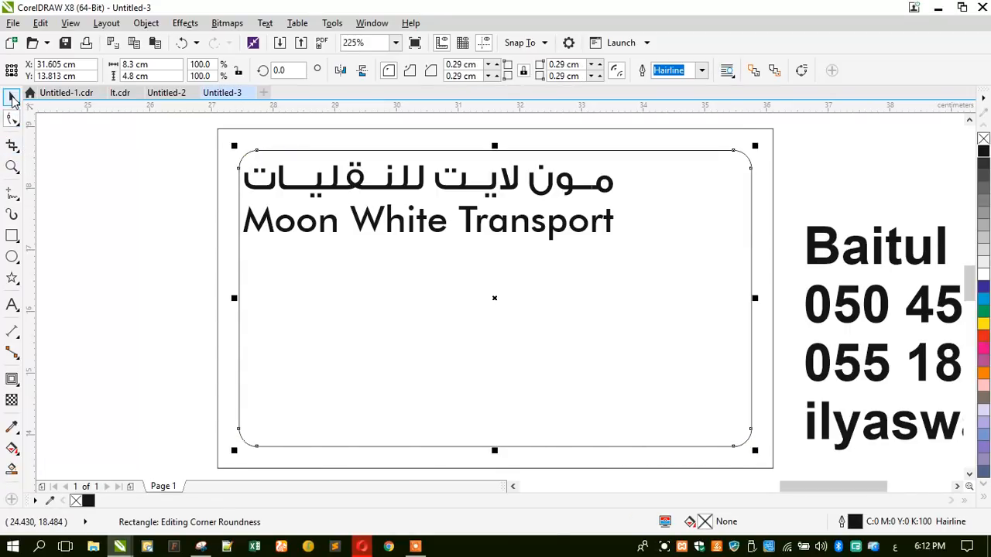
{"action": "left_click", "coordinate": [216, 197]}
- Fill the outer card blue and the inner rectangle white, then shift both names right
{"action": "left_click", "coordinate": [217, 198]}
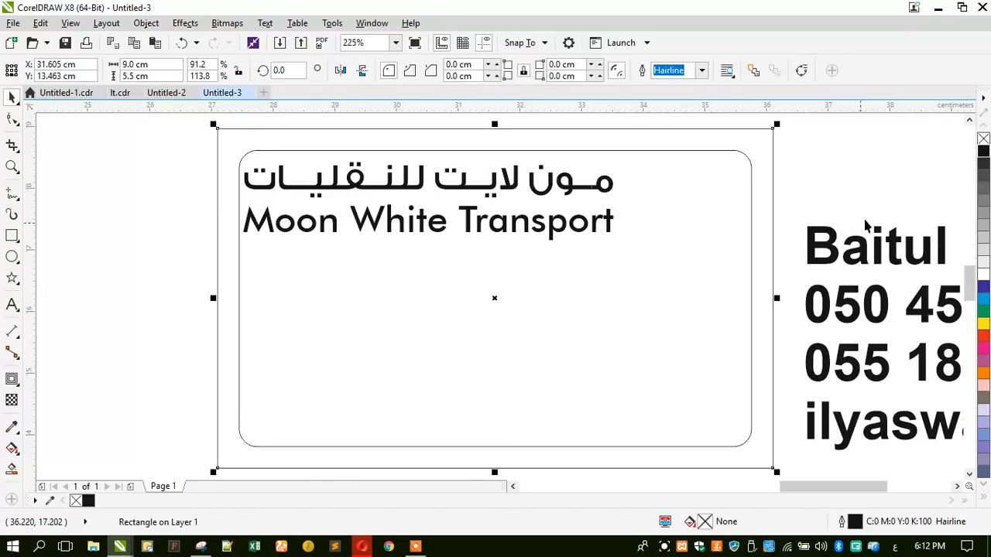
{"action": "left_click", "coordinate": [983, 299]}
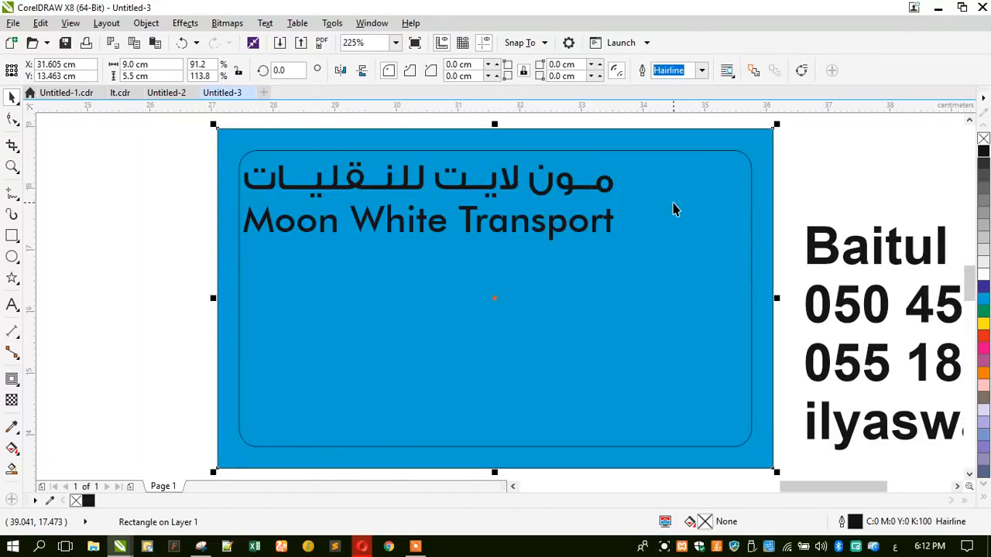
{"action": "left_click", "coordinate": [674, 204]}
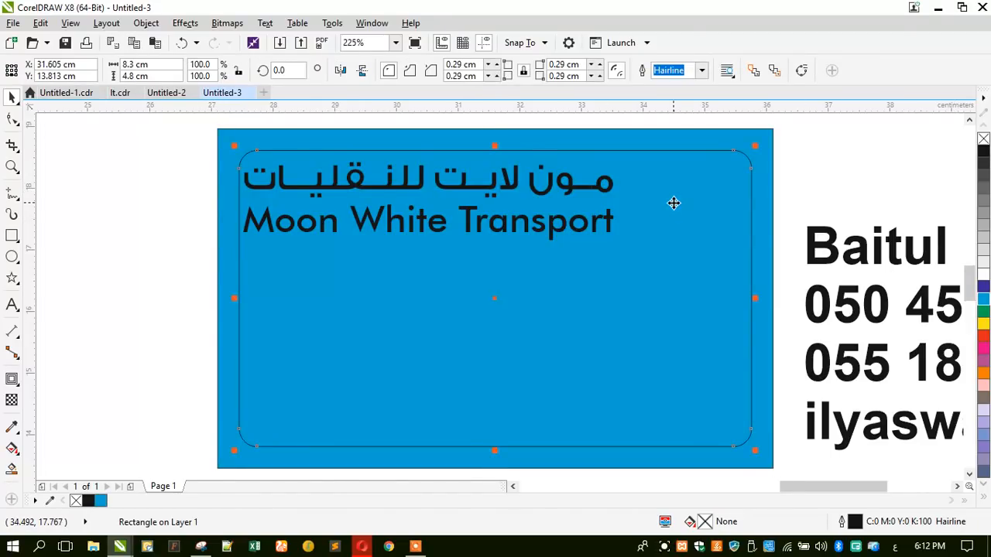
{"action": "left_click", "coordinate": [983, 274]}
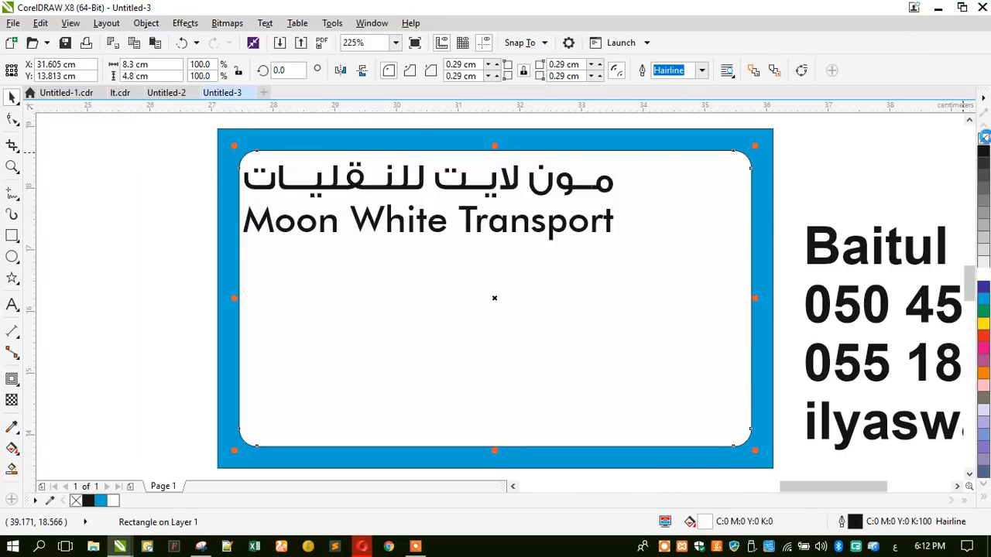
{"action": "left_click_drag", "start_coordinate": [128, 154], "coordinate": [599, 254]}
{"action": "left_click_drag", "start_coordinate": [497, 226], "coordinate": [611, 249]}
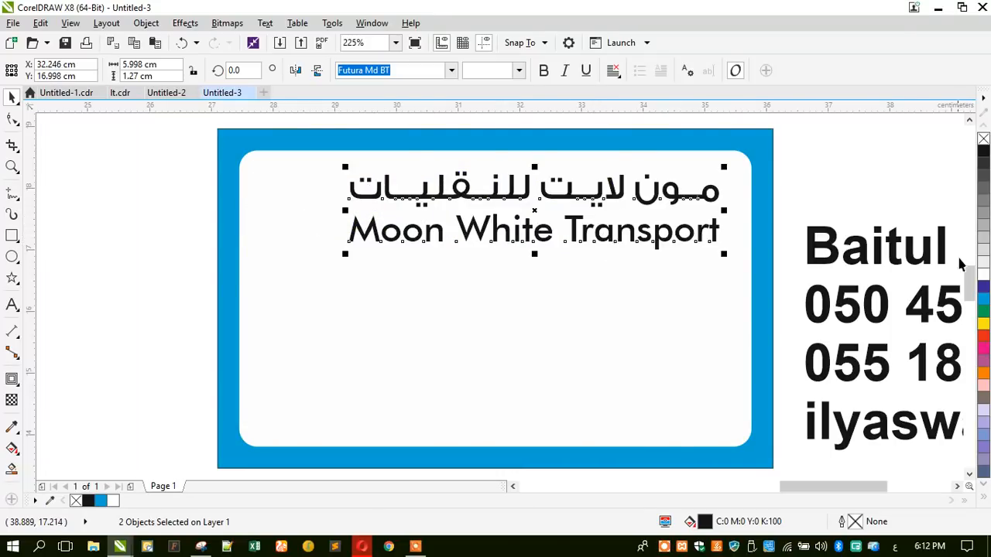
- Colour both company names red, then make Moon White Transport purple
{"action": "left_click", "coordinate": [983, 334]}
{"action": "left_click", "coordinate": [701, 233]}
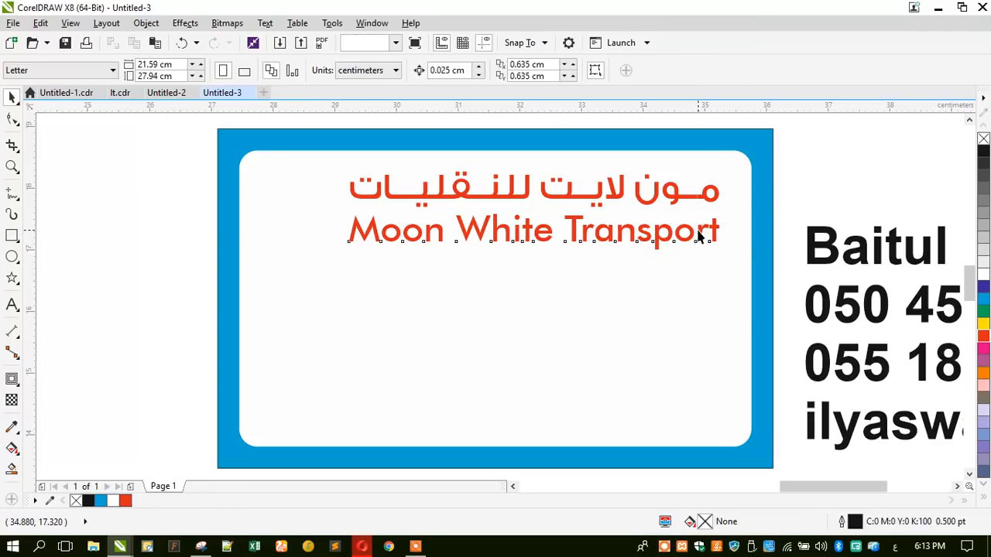
{"action": "left_click", "coordinate": [983, 288]}
- Try a 2 pt rounded, scaled outline behind the fill on both text lines, then undo it
{"action": "left_click_drag", "start_coordinate": [833, 154], "coordinate": [311, 290]}
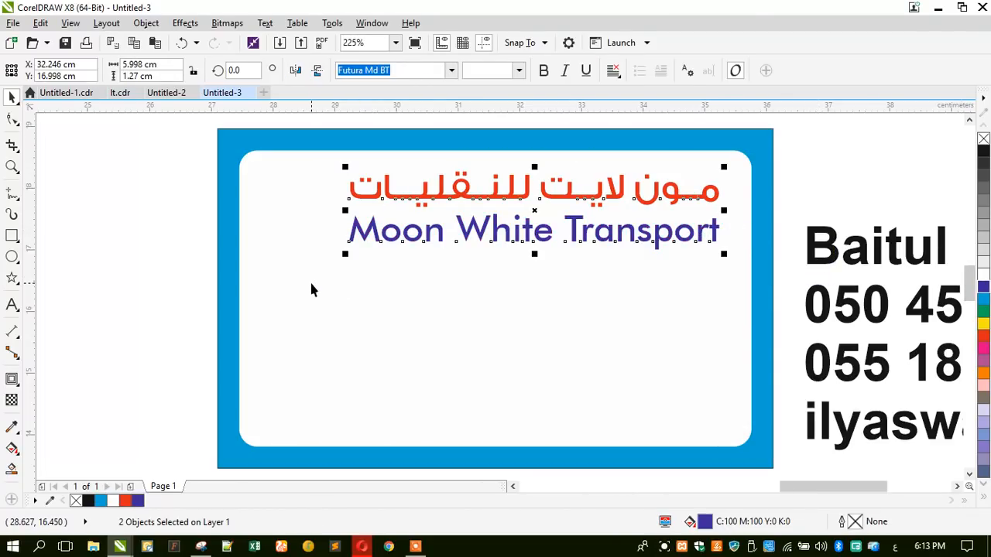
{"action": "key", "text": "F12"}
{"action": "type", "text": "2"}
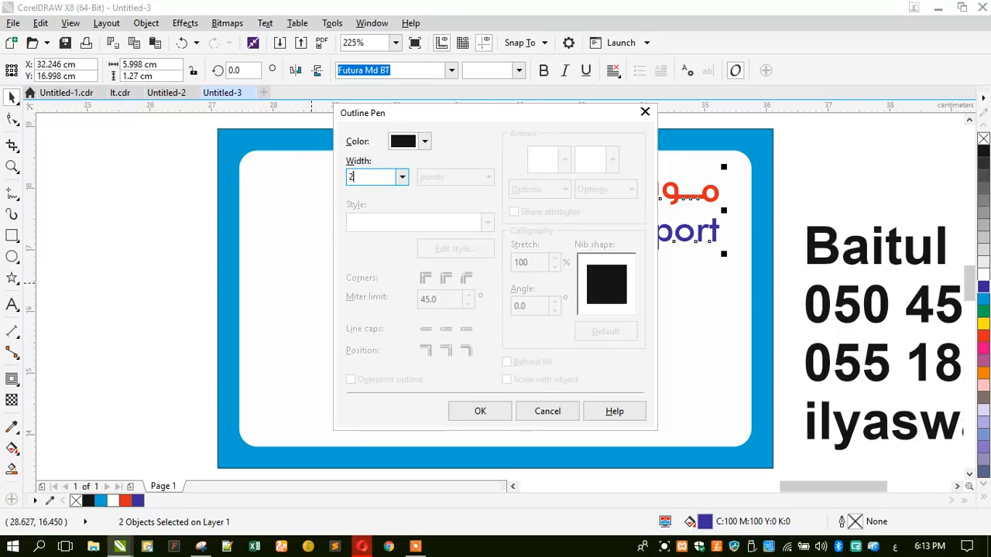
{"action": "key", "text": "alt+shift"}
{"action": "key", "text": "Return"}
{"action": "left_click", "coordinate": [506, 362]}
{"action": "left_click", "coordinate": [506, 380]}
{"action": "left_click", "coordinate": [446, 329]}
{"action": "left_click", "coordinate": [446, 278]}
{"action": "left_click", "coordinate": [478, 410]}
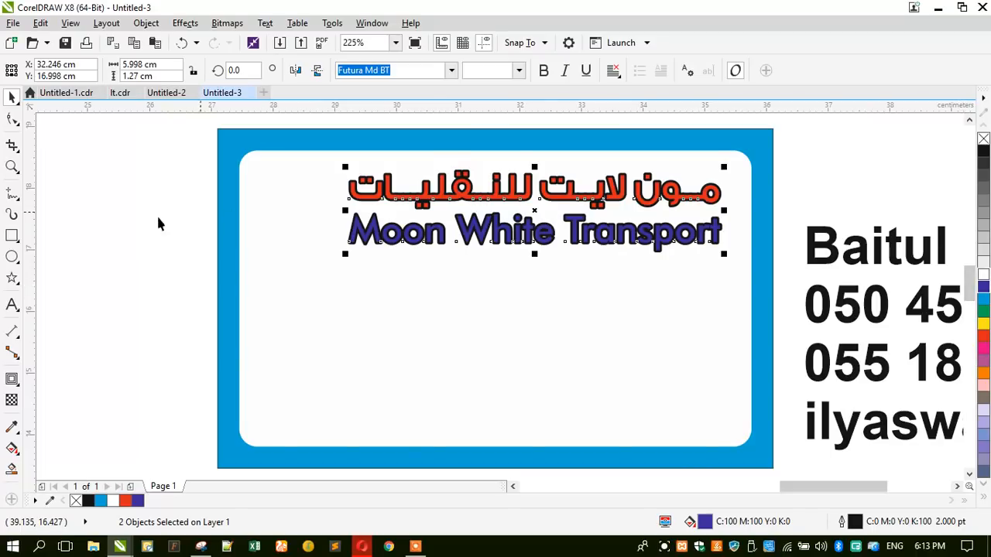
{"action": "key", "text": "ctrl+z"}
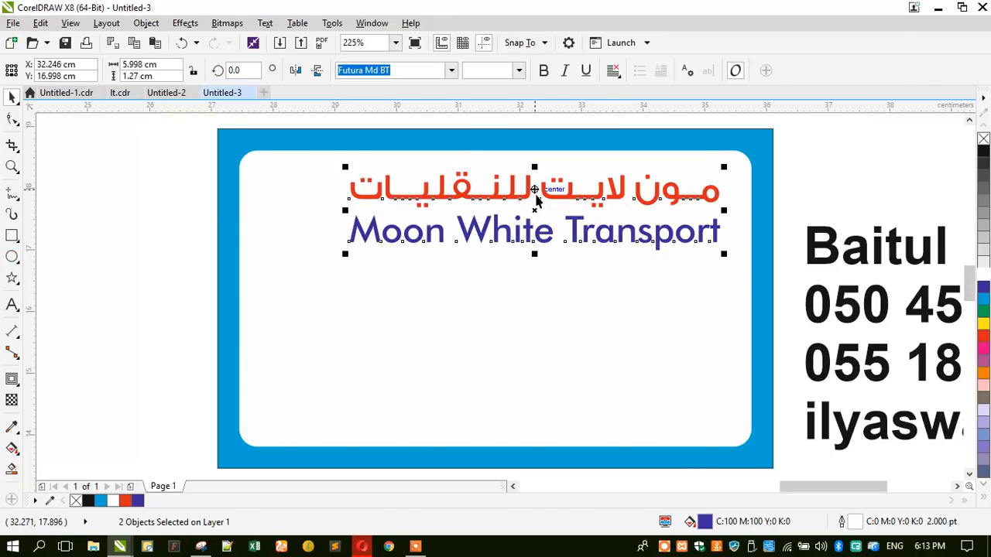
- Group the Arabic and English company name lines together
{"action": "scroll", "coordinate": [523, 197], "scroll_direction": "up", "scroll_amount": 2}
{"action": "key", "text": "ctrl+g"}
{"action": "scroll", "coordinate": [509, 206], "scroll_direction": "down", "scroll_amount": 2}
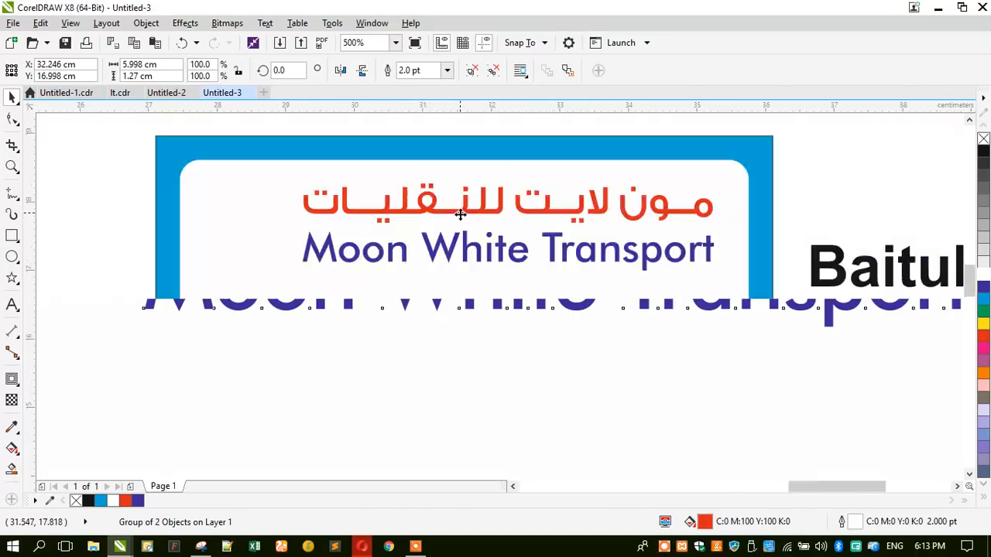
- Cast a drop shadow with opacity 30 from the name group
{"action": "left_click", "coordinate": [11, 380]}
{"action": "left_click", "coordinate": [62, 379]}
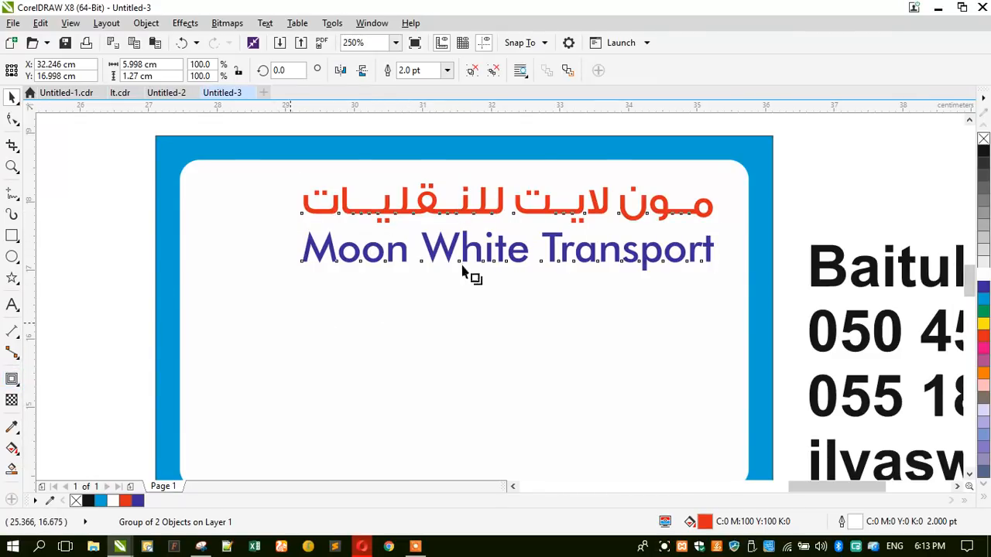
{"action": "left_click_drag", "start_coordinate": [507, 227], "coordinate": [546, 277]}
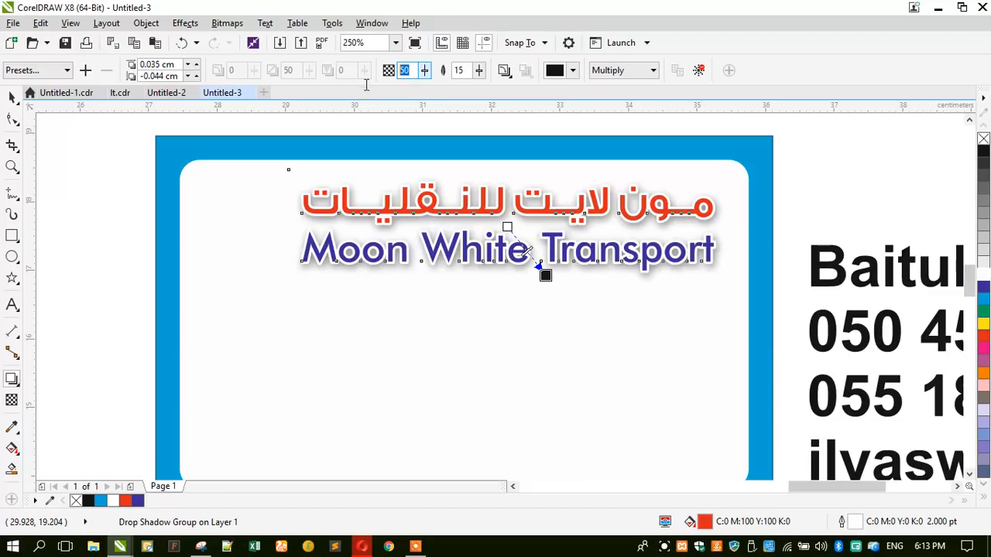
{"action": "key", "text": "Return"}
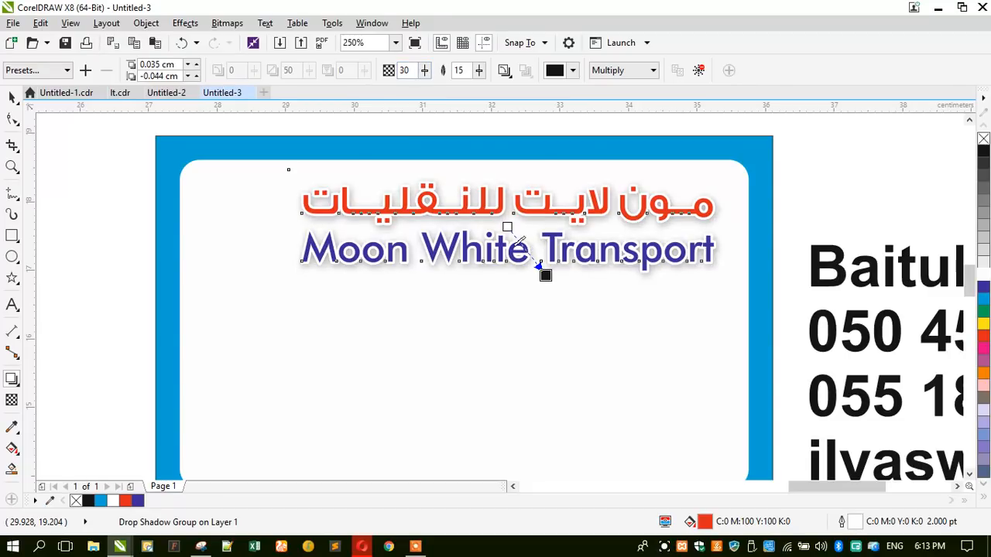
- Break the drop shadow group apart, regroup it, and scale the group to 93.5%
{"action": "left_click", "coordinate": [12, 97]}
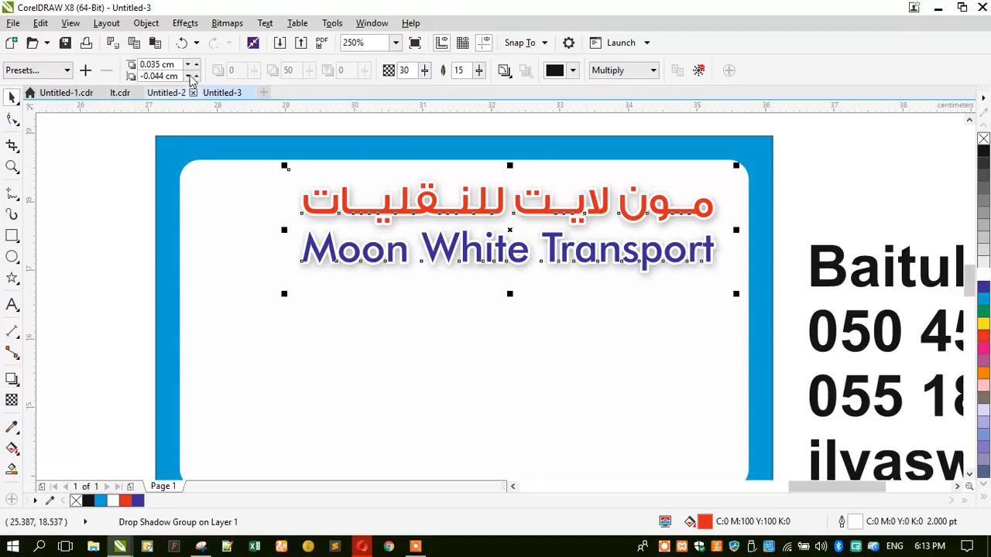
{"action": "left_click", "coordinate": [148, 24]}
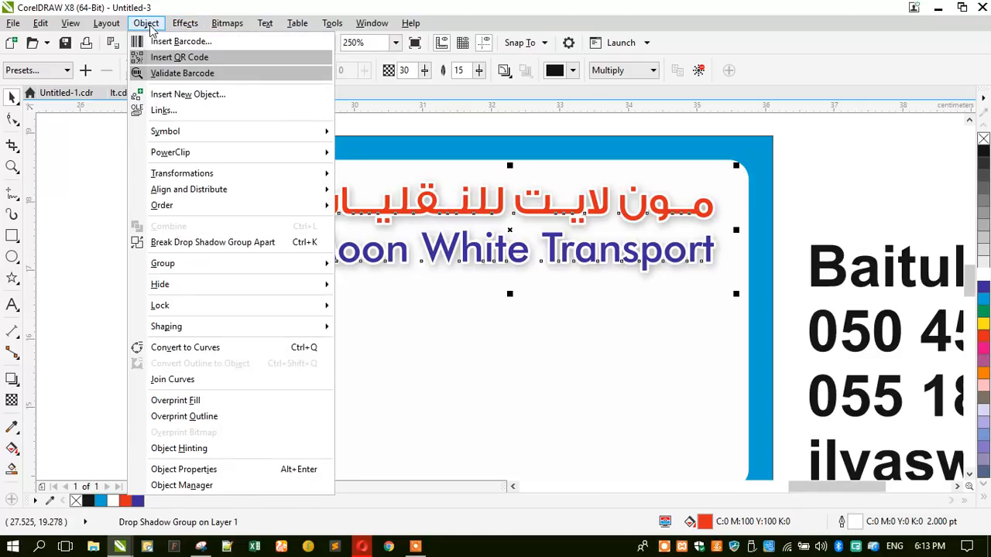
{"action": "left_click", "coordinate": [139, 242]}
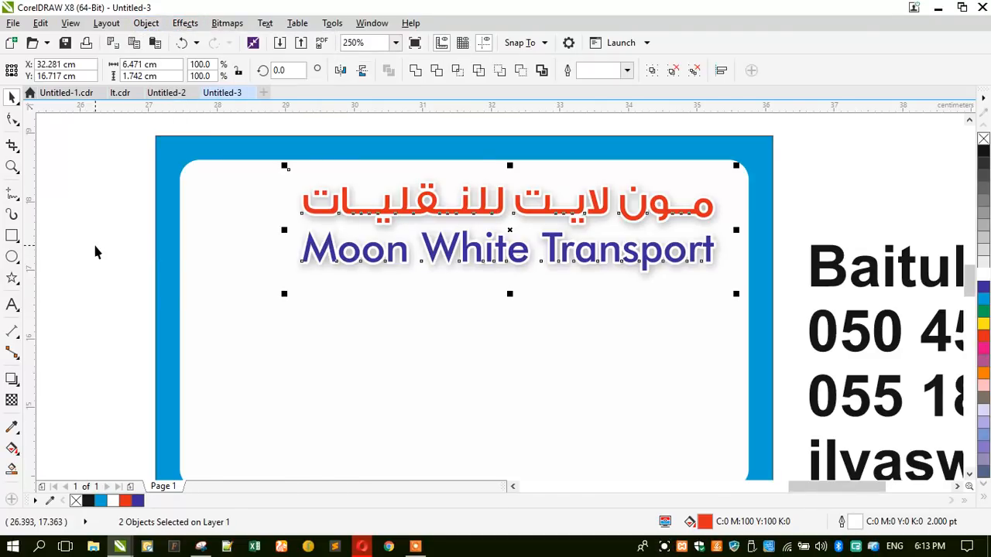
{"action": "key", "text": "ctrl+g"}
{"action": "left_click_drag", "start_coordinate": [285, 165], "coordinate": [310, 171]}
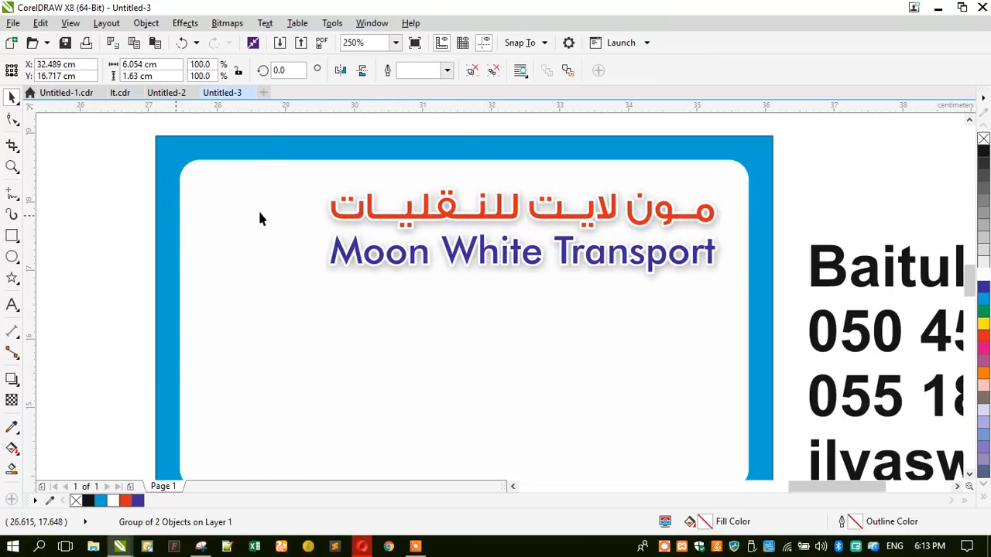
{"action": "key", "text": "Escape"}
- Zoom in on the business card and briefly check the browser window
{"action": "scroll", "coordinate": [390, 191], "scroll_direction": "down", "scroll_amount": 2}
{"action": "left_click", "coordinate": [11, 167]}
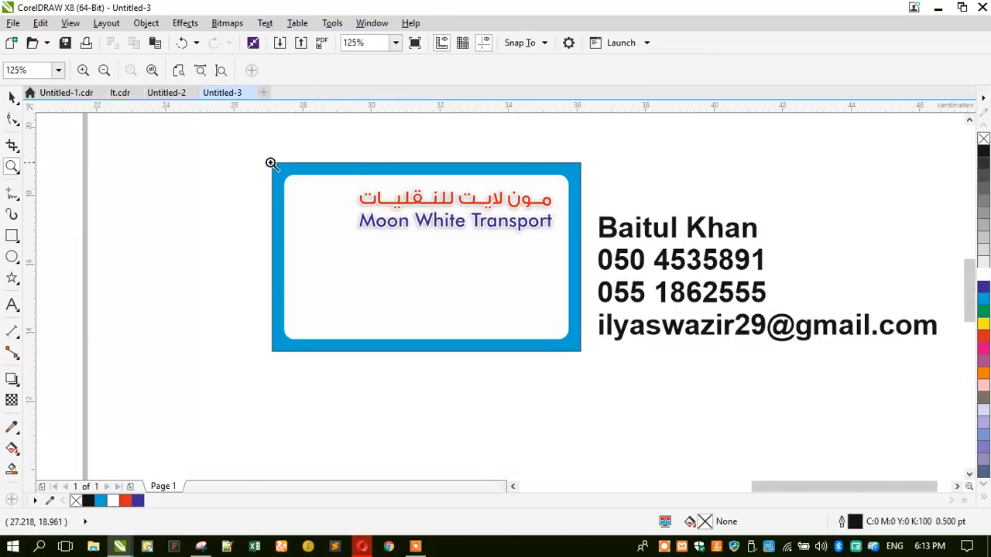
{"action": "left_click_drag", "start_coordinate": [261, 152], "coordinate": [611, 369]}
{"action": "left_click", "coordinate": [11, 97]}
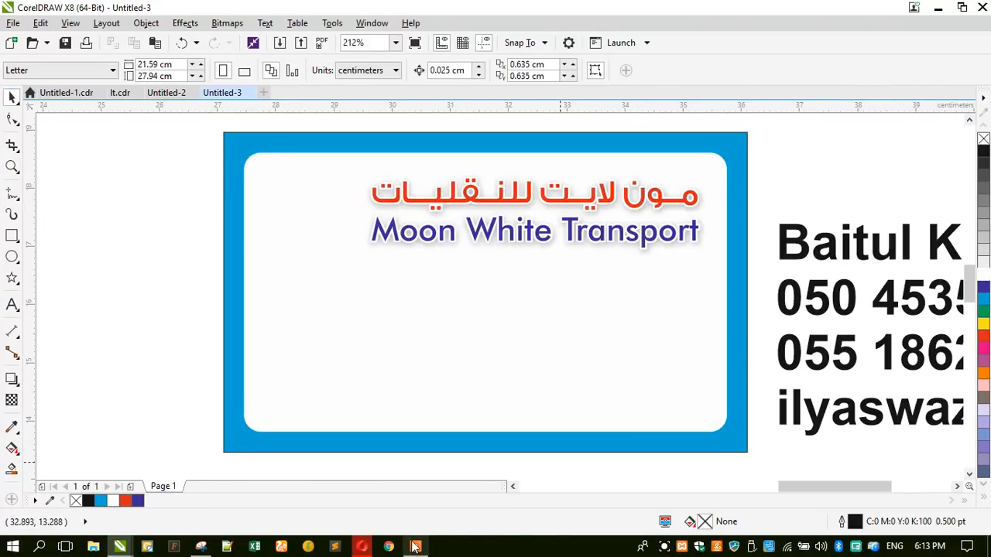
{"action": "left_click", "coordinate": [361, 547]}
{"action": "left_click", "coordinate": [360, 548]}
- Resubmit and reload the failed transport logo search in Opera's current tab
{"action": "left_click", "coordinate": [361, 546]}
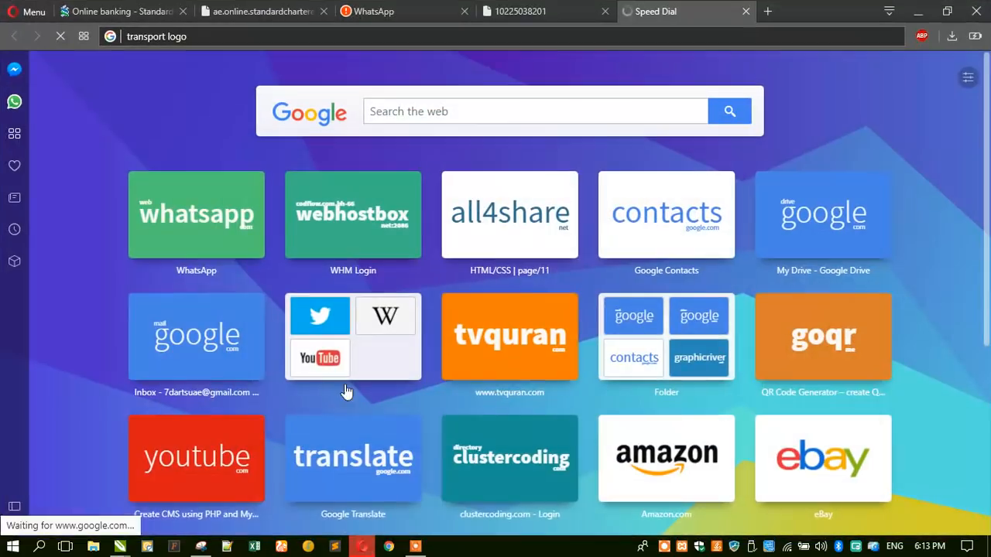
{"action": "left_click", "coordinate": [342, 35]}
{"action": "key", "text": "Return"}
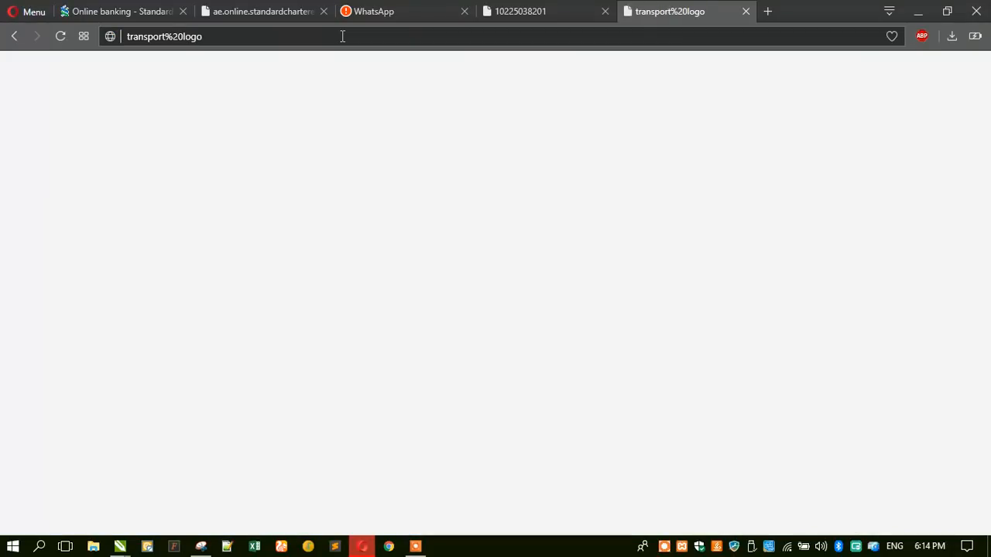
{"action": "left_click", "coordinate": [342, 35]}
{"action": "key", "text": "Return"}
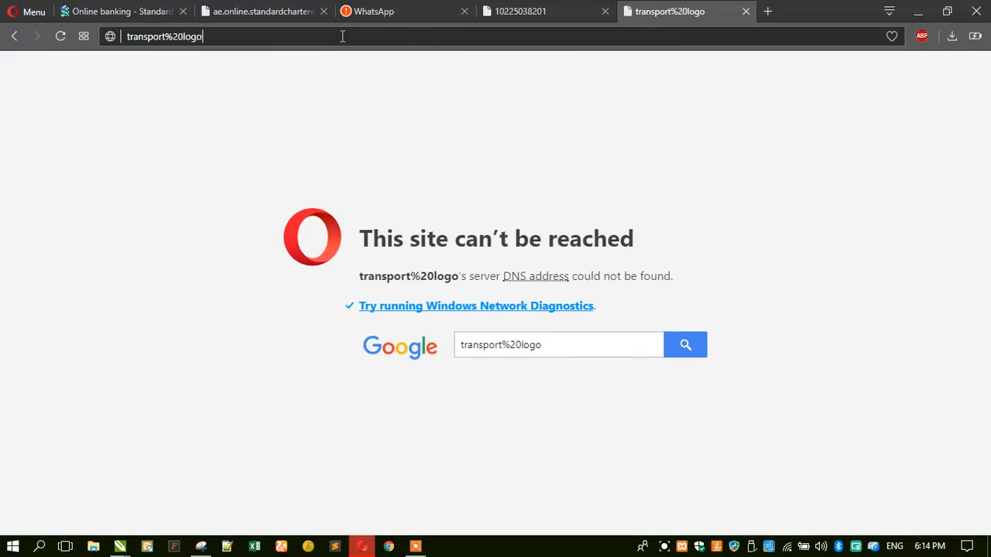
- Search 'transport logo' in a new tab and show image results
{"action": "left_click", "coordinate": [766, 11]}
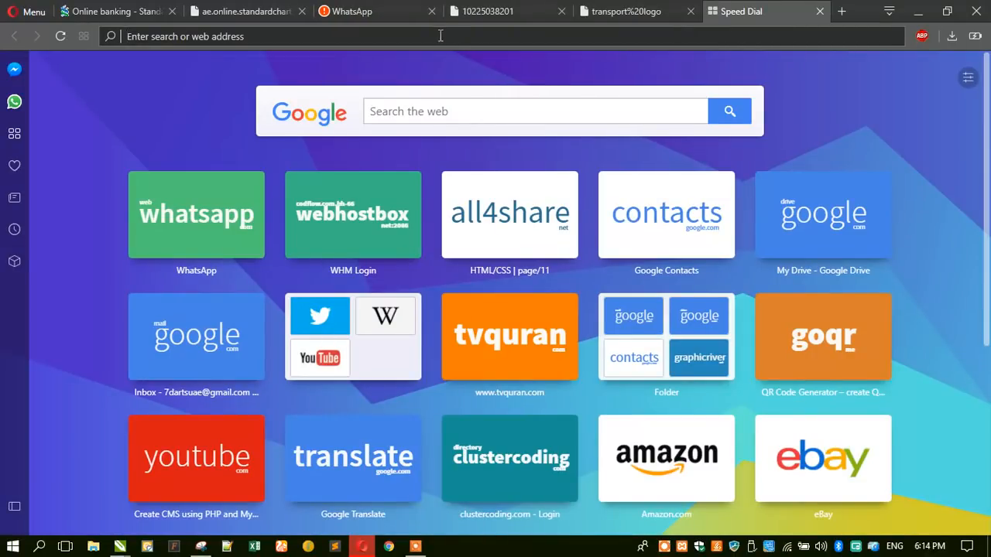
{"action": "type", "text": "tran"}
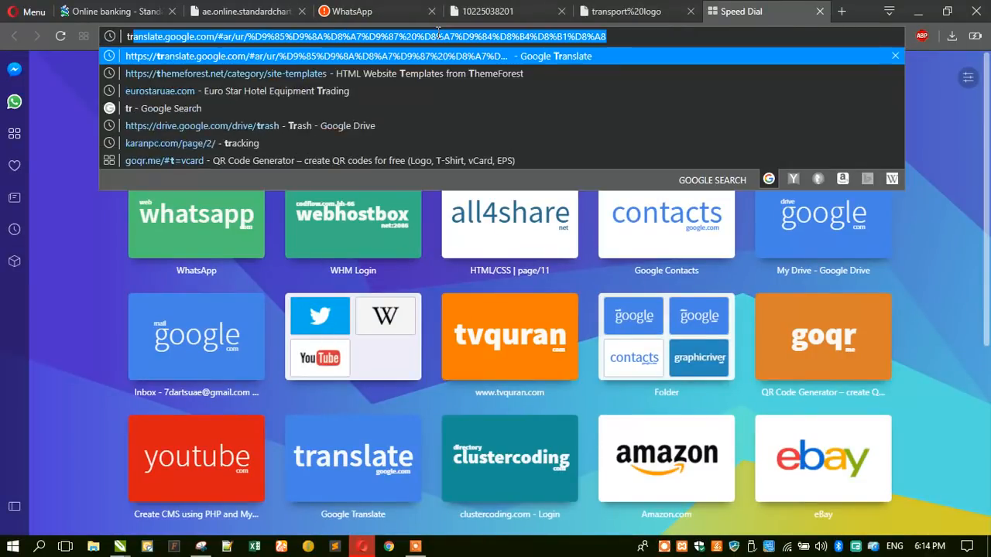
{"action": "type", "text": "sport logo"}
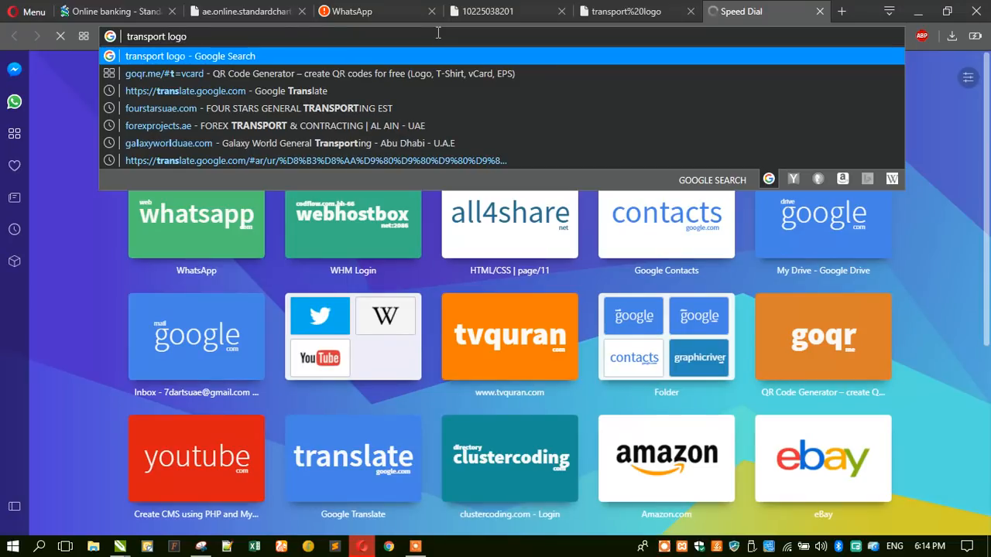
{"action": "key", "text": "Return"}
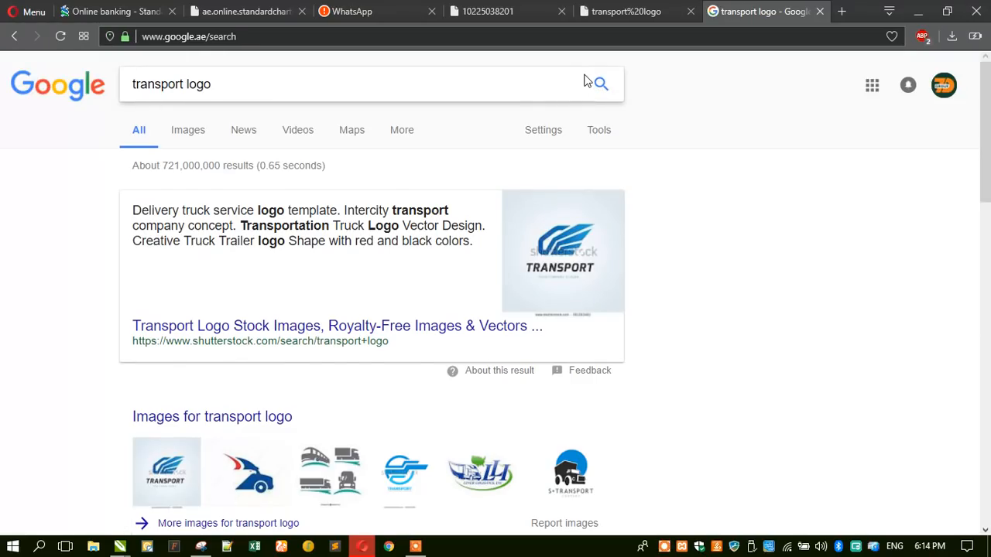
{"action": "left_click", "coordinate": [198, 133]}
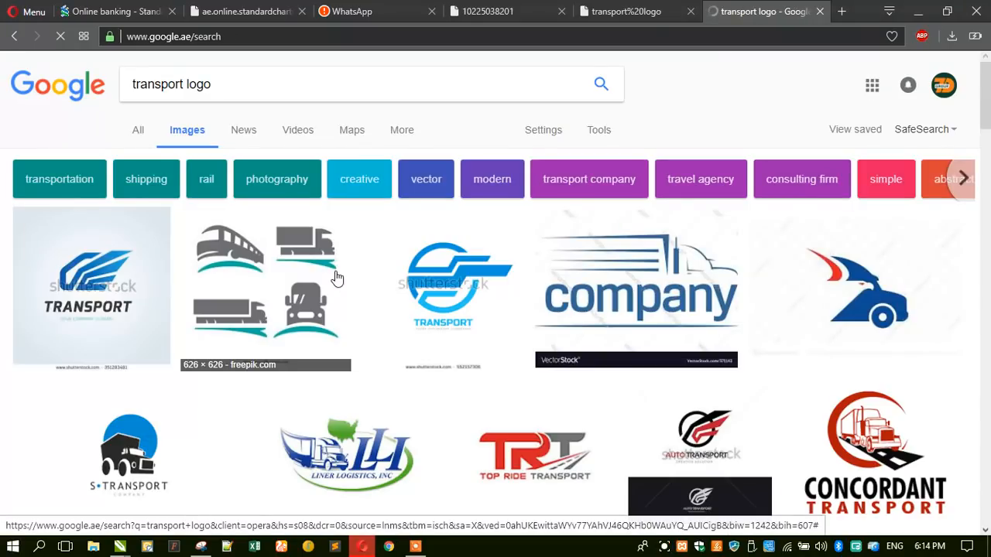
- Scroll down through the transport logo thumbnails and open the Translogistics logo preview
{"action": "scroll", "coordinate": [3, 268], "scroll_direction": "down", "scroll_amount": 1}
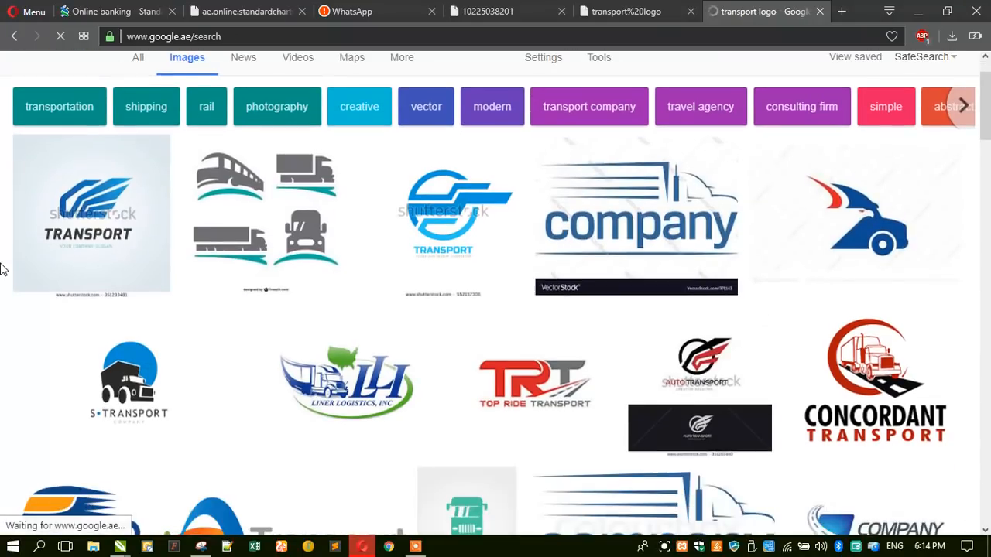
{"action": "scroll", "coordinate": [3, 267], "scroll_direction": "down", "scroll_amount": 5}
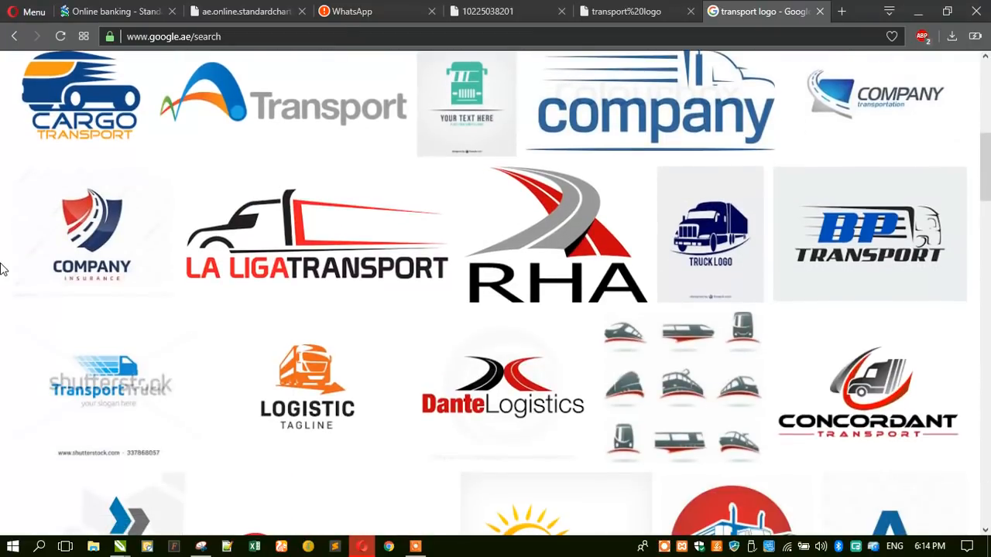
{"action": "scroll", "coordinate": [3, 268], "scroll_direction": "down", "scroll_amount": 5}
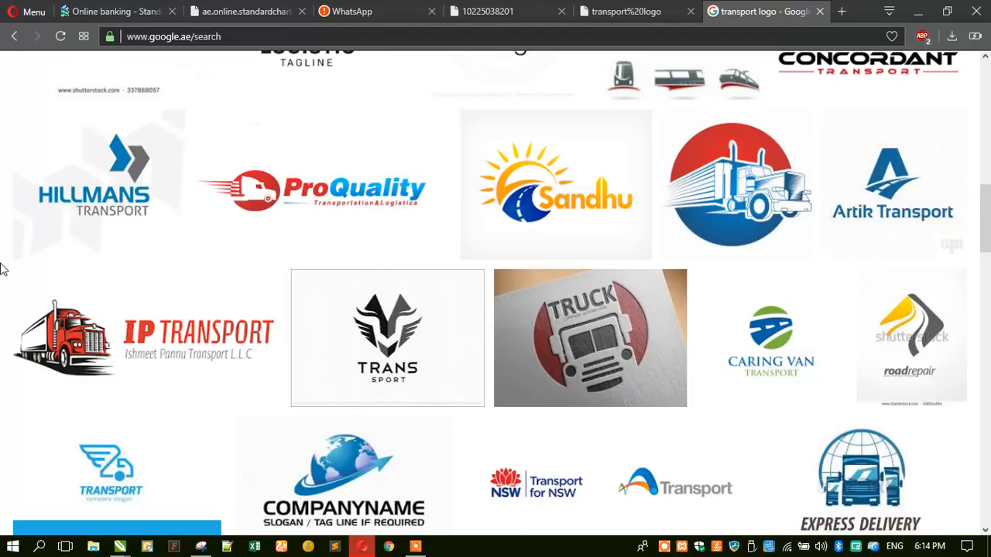
{"action": "scroll", "coordinate": [3, 268], "scroll_direction": "down", "scroll_amount": 3}
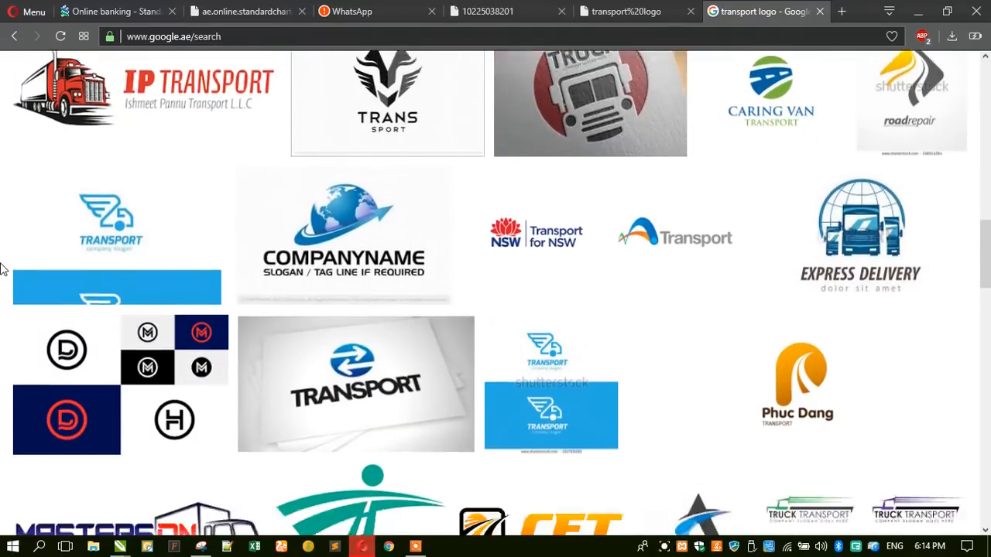
{"action": "scroll", "coordinate": [3, 268], "scroll_direction": "down", "scroll_amount": 2}
{"action": "scroll", "coordinate": [4, 268], "scroll_direction": "down", "scroll_amount": 2}
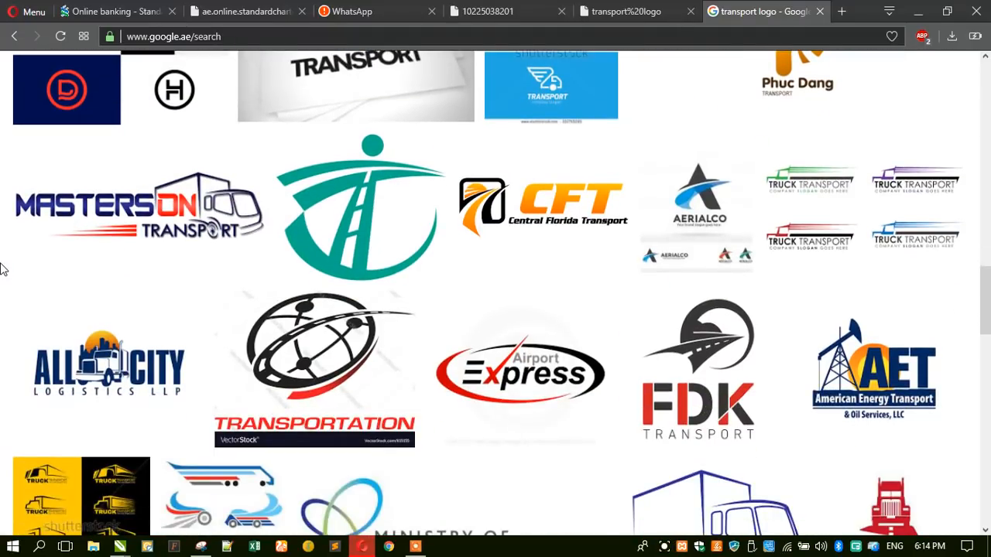
{"action": "scroll", "coordinate": [3, 268], "scroll_direction": "down", "scroll_amount": 2}
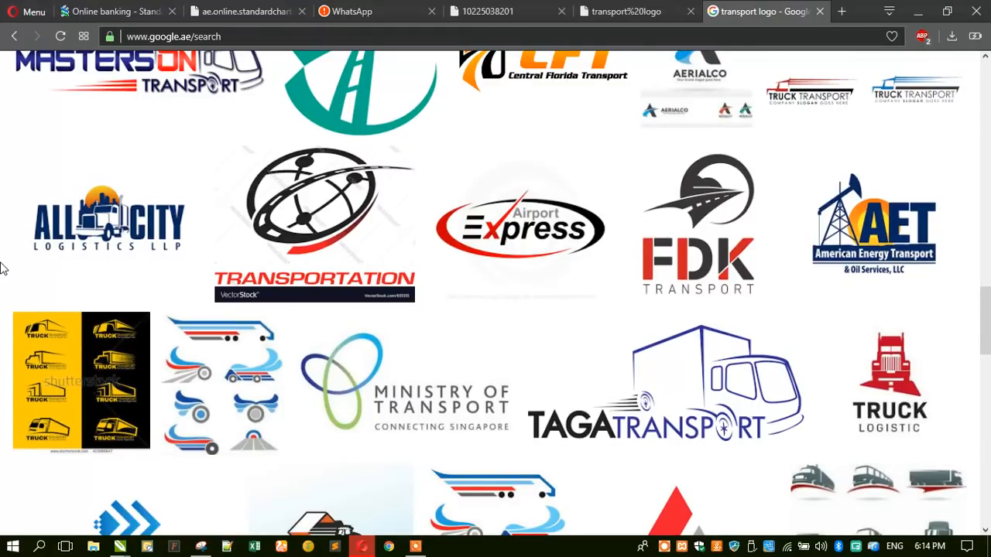
{"action": "scroll", "coordinate": [3, 268], "scroll_direction": "down", "scroll_amount": 2}
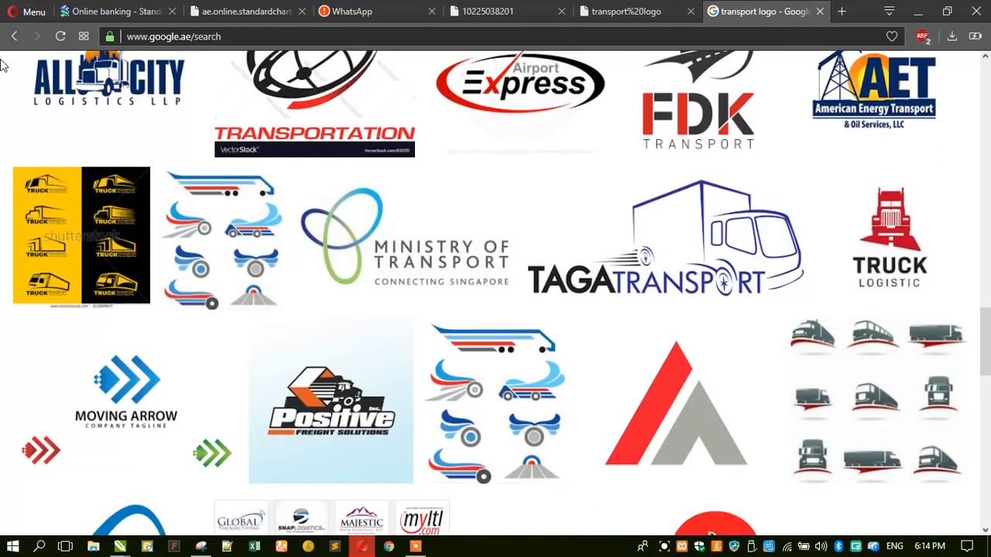
{"action": "scroll", "coordinate": [3, 314], "scroll_direction": "down", "scroll_amount": 2}
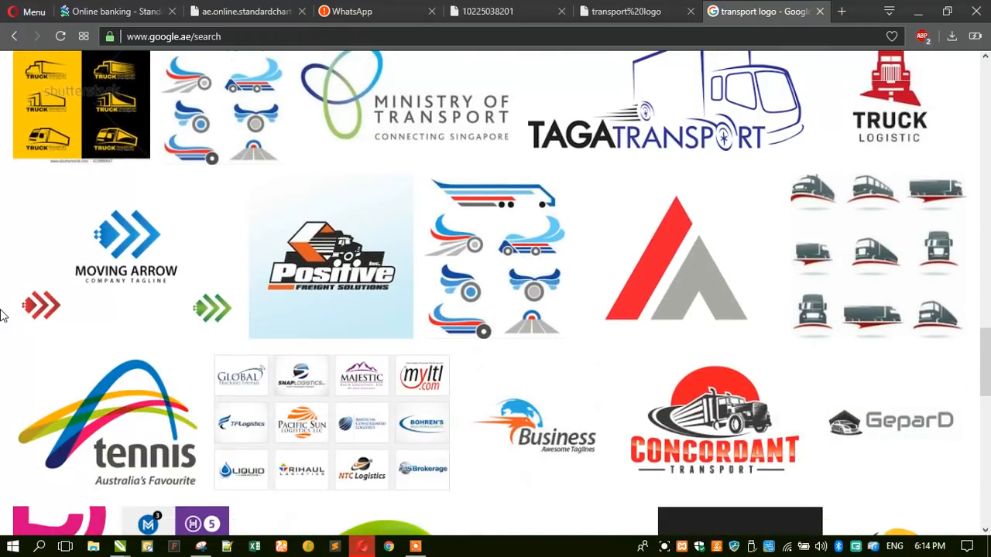
{"action": "scroll", "coordinate": [3, 287], "scroll_direction": "down", "scroll_amount": 2}
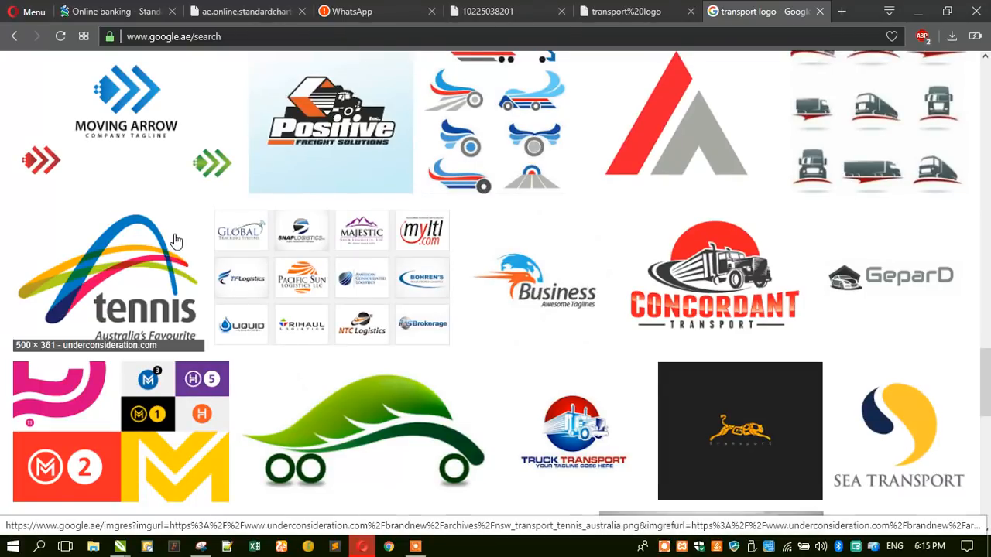
{"action": "scroll", "coordinate": [201, 250], "scroll_direction": "down", "scroll_amount": 1}
{"action": "scroll", "coordinate": [232, 250], "scroll_direction": "down", "scroll_amount": 1}
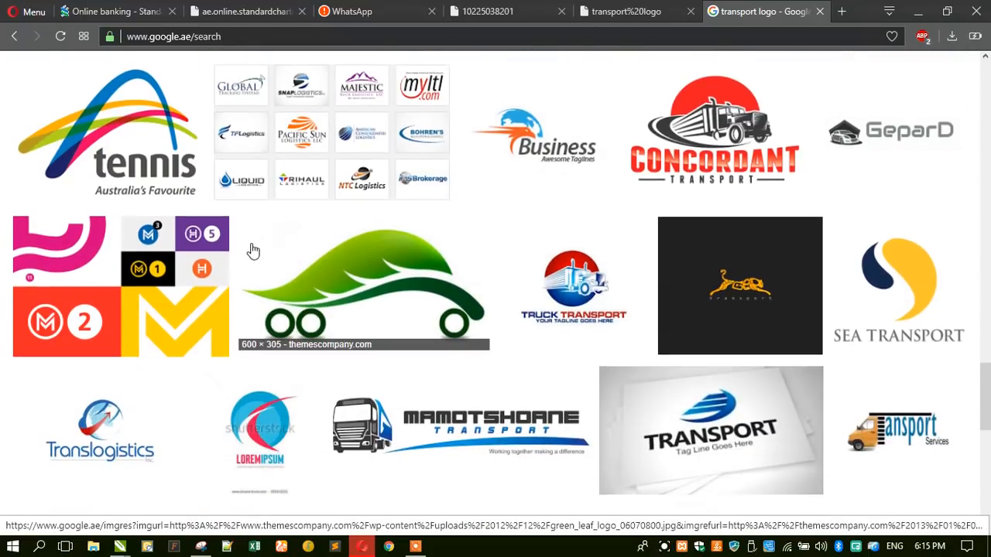
{"action": "scroll", "coordinate": [256, 249], "scroll_direction": "down", "scroll_amount": 2}
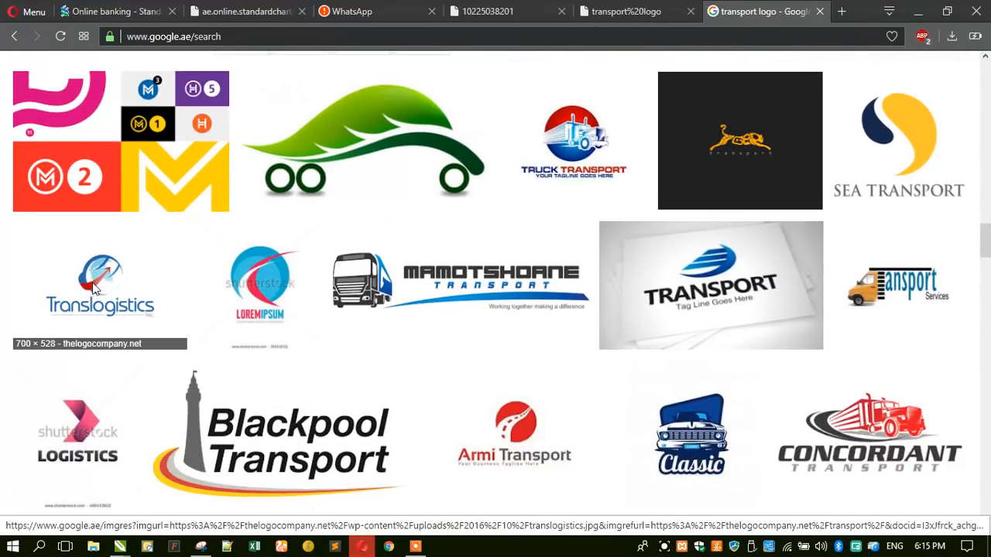
{"action": "left_click", "coordinate": [91, 288]}
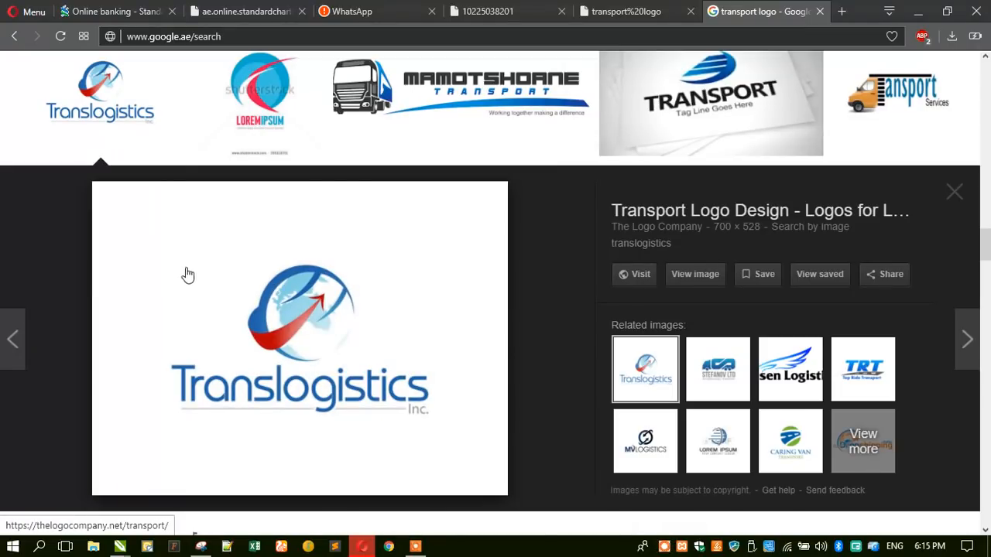
- Scroll far down the transport logo results and open the red Logistics Force logo preview
{"action": "scroll", "coordinate": [187, 275], "scroll_direction": "down", "scroll_amount": 3}
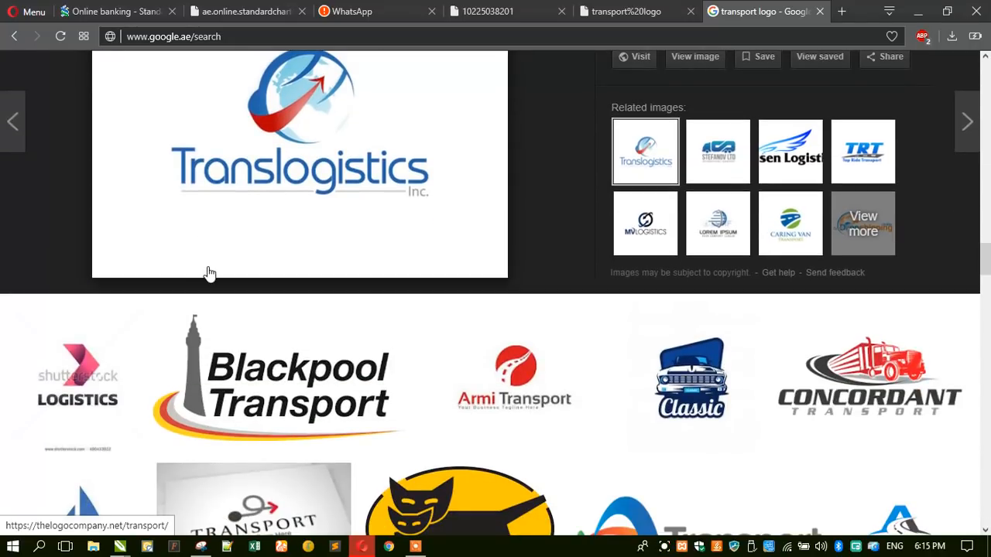
{"action": "scroll", "coordinate": [209, 272], "scroll_direction": "down", "scroll_amount": 5}
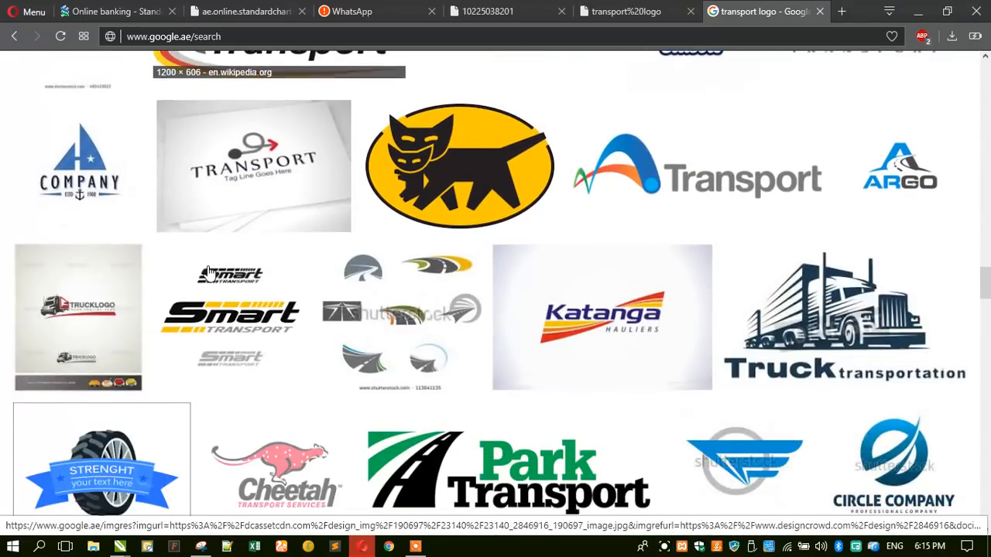
{"action": "scroll", "coordinate": [209, 273], "scroll_direction": "down", "scroll_amount": 1}
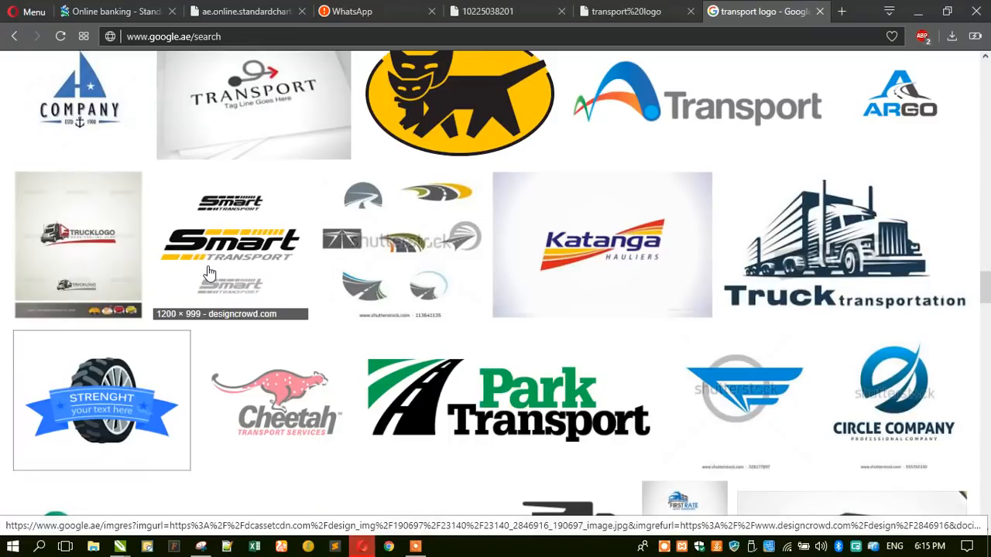
{"action": "scroll", "coordinate": [209, 272], "scroll_direction": "down", "scroll_amount": 5}
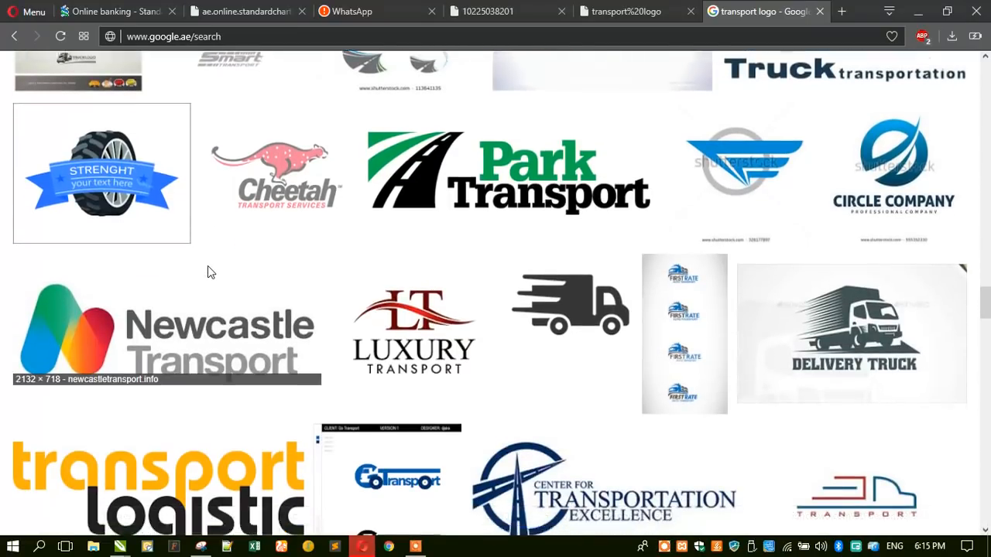
{"action": "scroll", "coordinate": [207, 265], "scroll_direction": "up", "scroll_amount": 1}
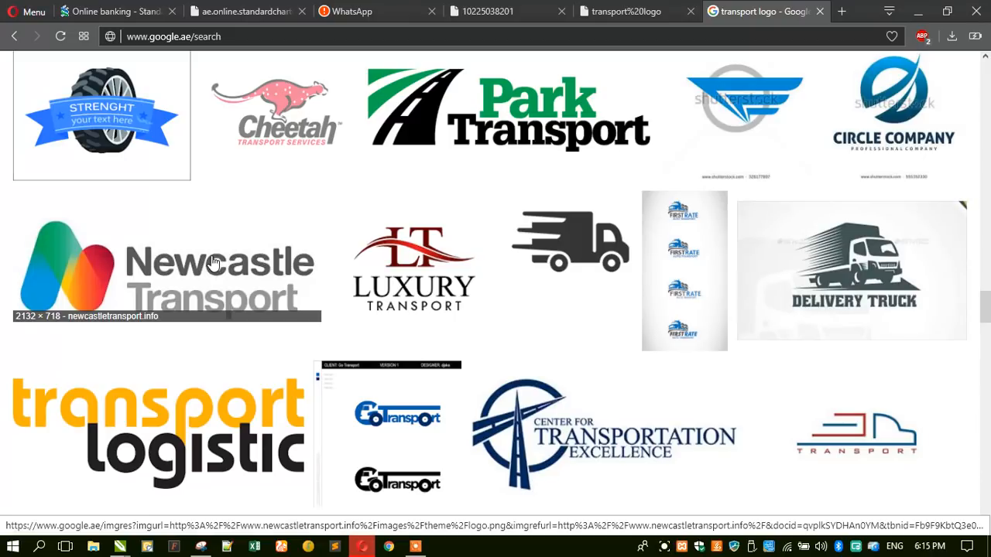
{"action": "scroll", "coordinate": [335, 281], "scroll_direction": "down", "scroll_amount": 4}
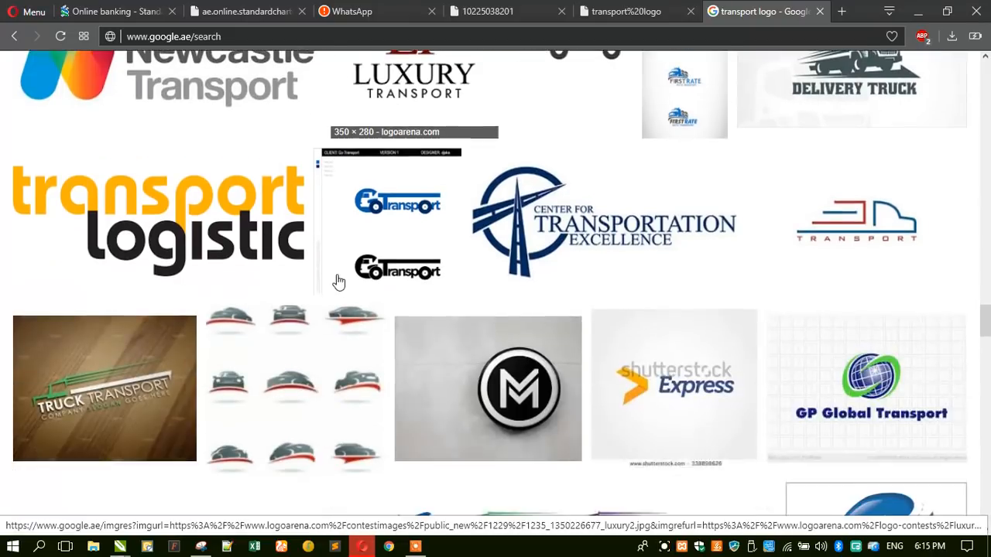
{"action": "scroll", "coordinate": [338, 278], "scroll_direction": "down", "scroll_amount": 2}
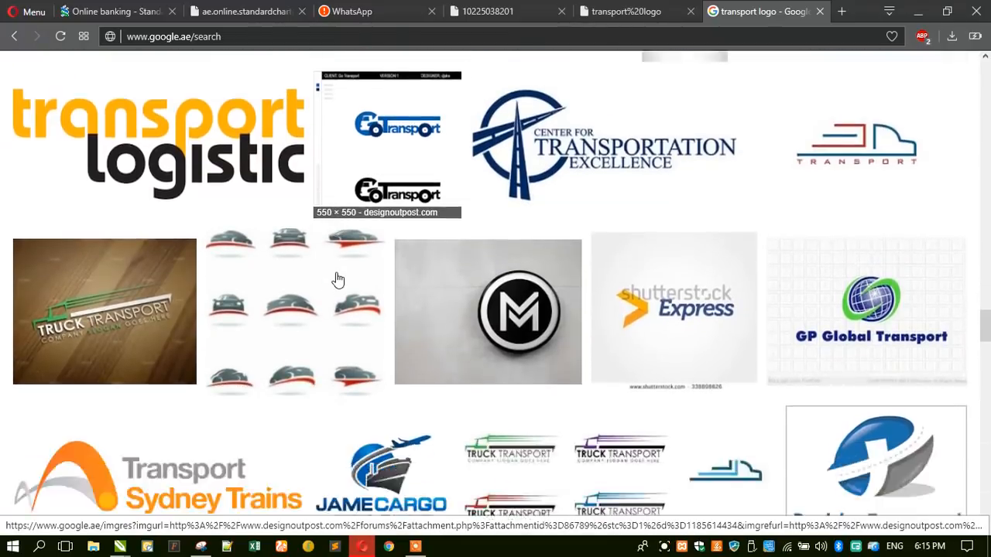
{"action": "scroll", "coordinate": [338, 281], "scroll_direction": "down", "scroll_amount": 7}
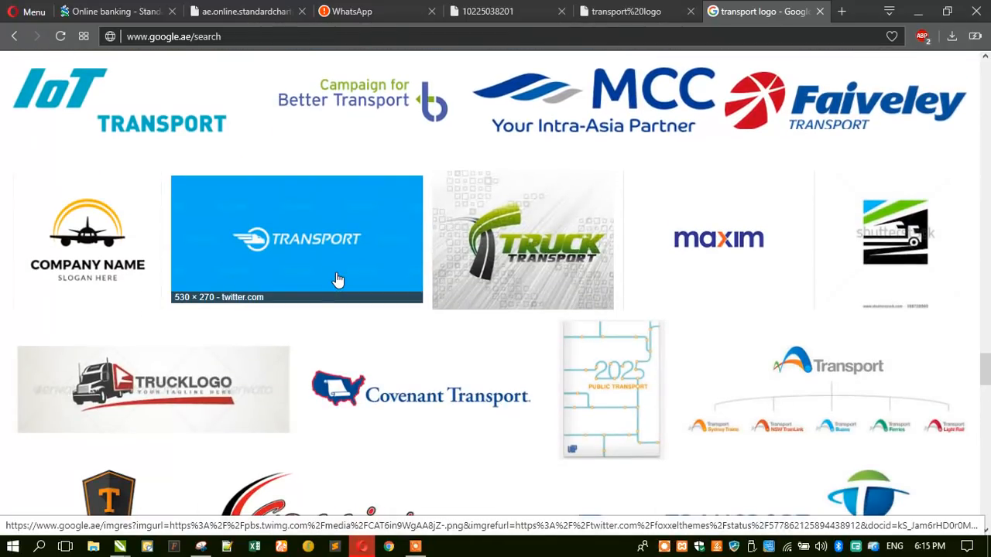
{"action": "scroll", "coordinate": [338, 280], "scroll_direction": "down", "scroll_amount": 2}
{"action": "scroll", "coordinate": [338, 280], "scroll_direction": "down", "scroll_amount": 3}
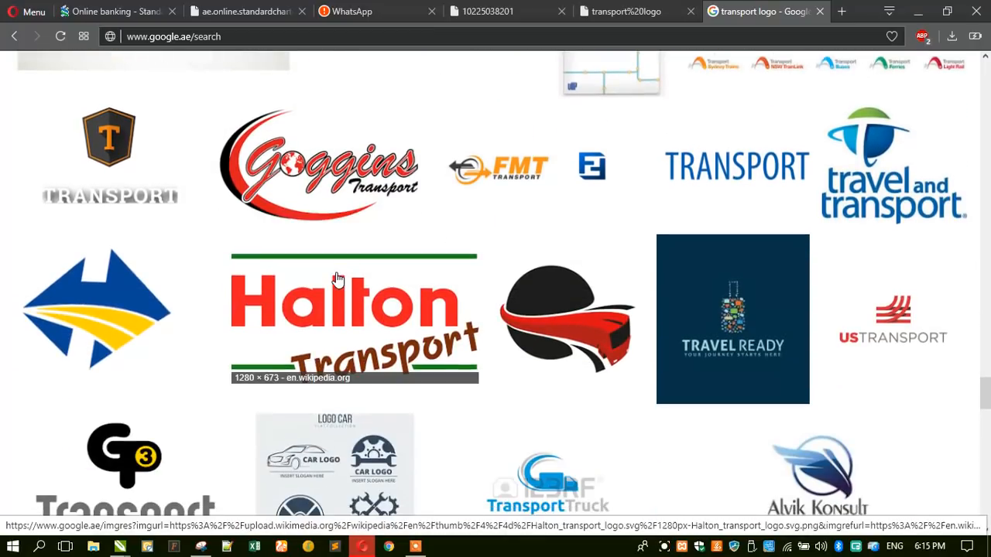
{"action": "scroll", "coordinate": [339, 281], "scroll_direction": "down", "scroll_amount": 2}
{"action": "scroll", "coordinate": [339, 280], "scroll_direction": "down", "scroll_amount": 2}
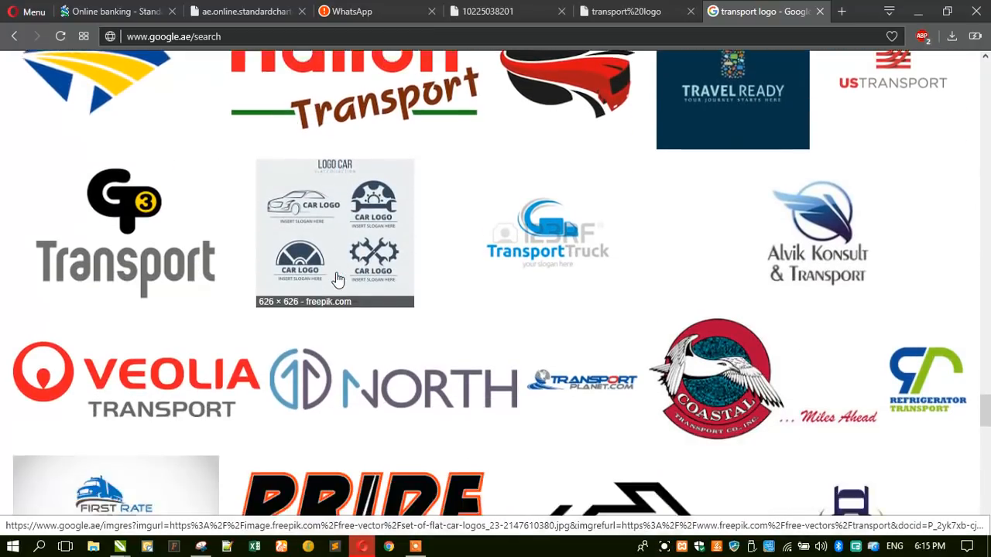
{"action": "scroll", "coordinate": [338, 280], "scroll_direction": "down", "scroll_amount": 5}
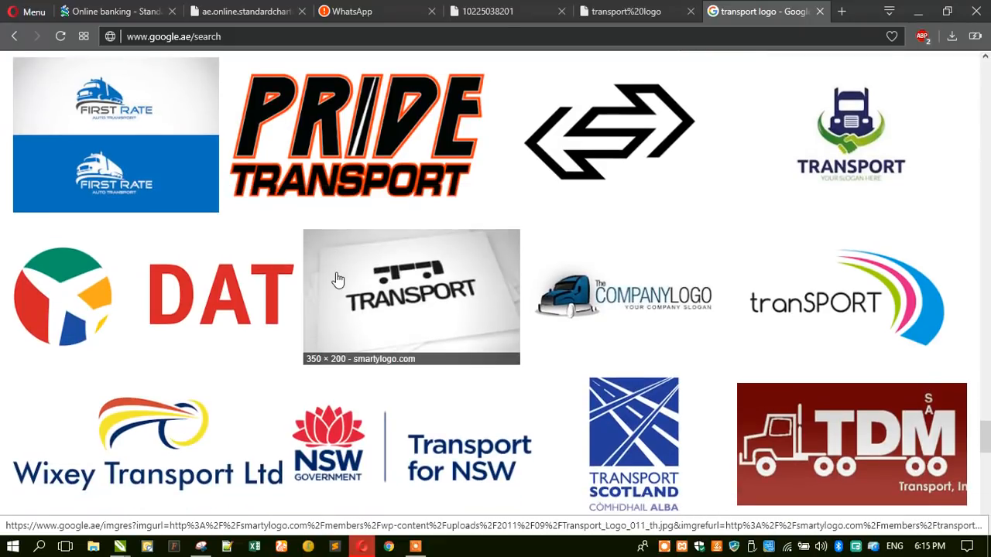
{"action": "scroll", "coordinate": [338, 280], "scroll_direction": "down", "scroll_amount": 4}
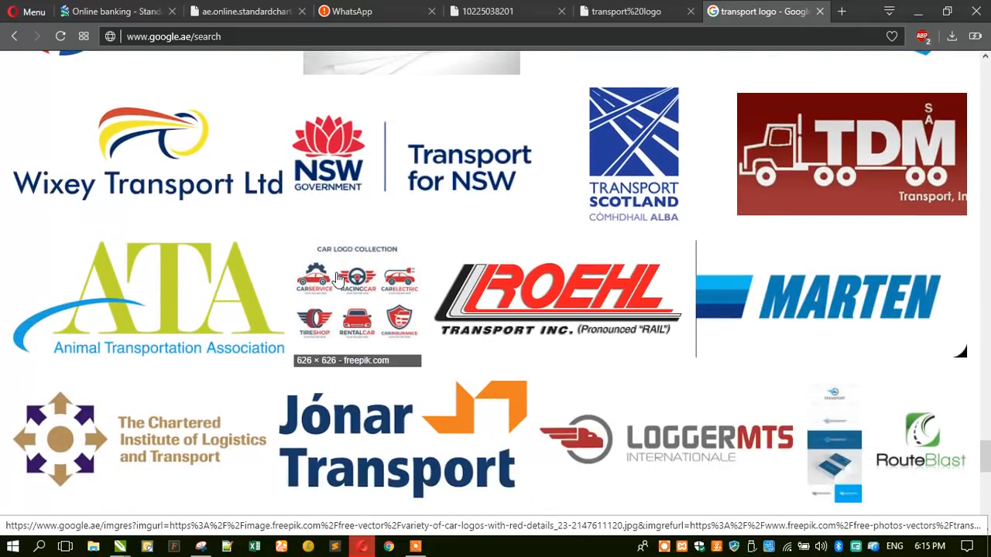
{"action": "scroll", "coordinate": [339, 280], "scroll_direction": "down", "scroll_amount": 4}
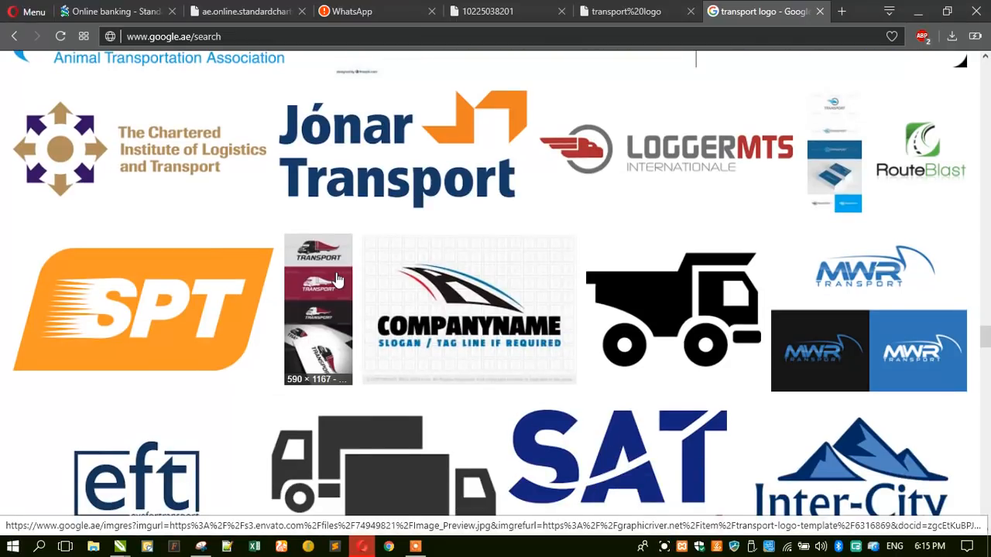
{"action": "scroll", "coordinate": [339, 280], "scroll_direction": "down", "scroll_amount": 4}
{"action": "scroll", "coordinate": [339, 280], "scroll_direction": "down", "scroll_amount": 3}
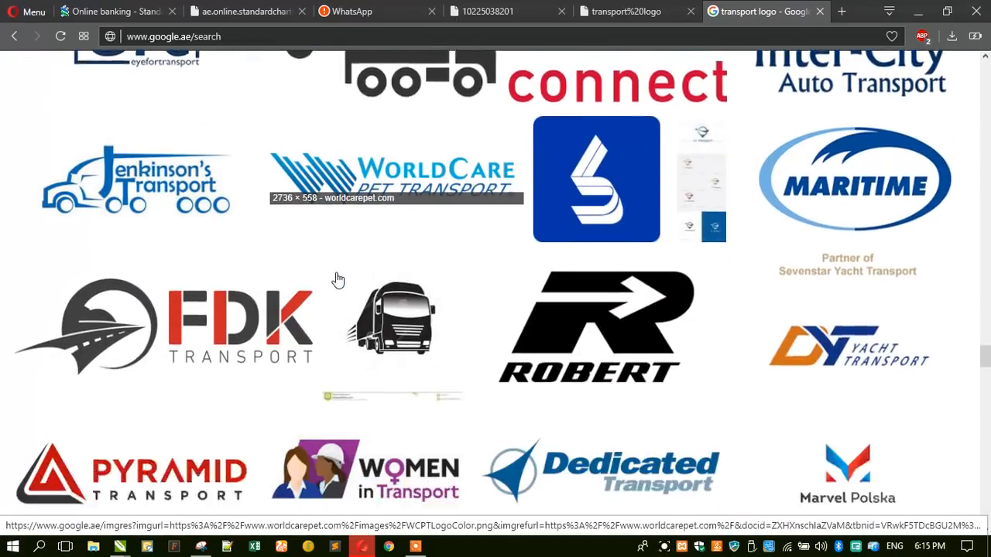
{"action": "scroll", "coordinate": [338, 281], "scroll_direction": "up", "scroll_amount": 1}
{"action": "scroll", "coordinate": [339, 280], "scroll_direction": "down", "scroll_amount": 2}
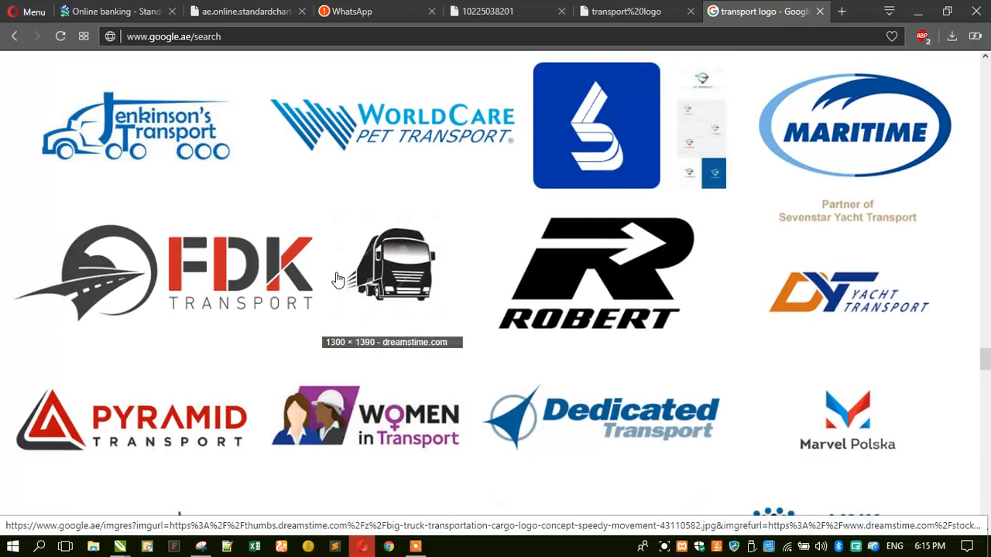
{"action": "scroll", "coordinate": [339, 280], "scroll_direction": "down", "scroll_amount": 4}
{"action": "scroll", "coordinate": [338, 281], "scroll_direction": "down", "scroll_amount": 6}
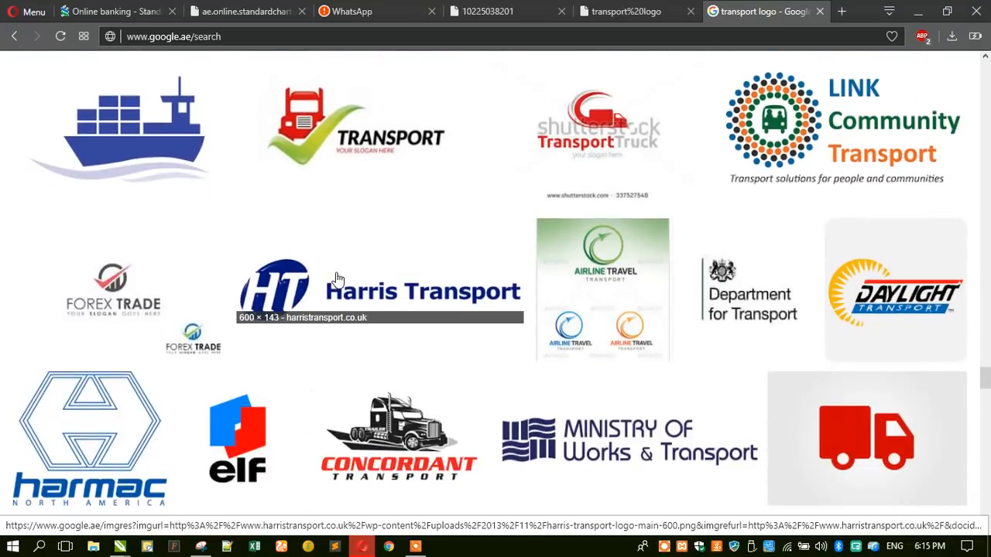
{"action": "scroll", "coordinate": [338, 280], "scroll_direction": "down", "scroll_amount": 4}
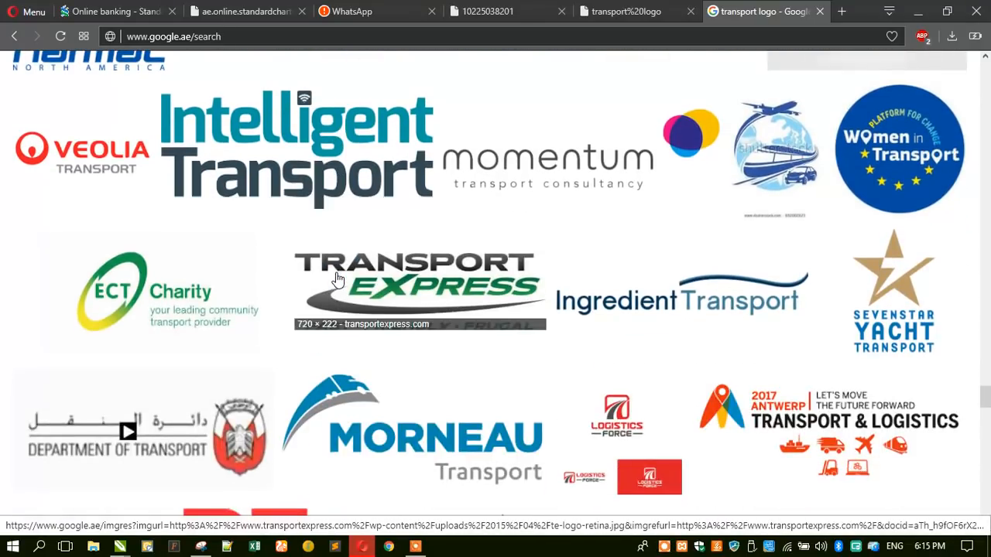
{"action": "scroll", "coordinate": [338, 280], "scroll_direction": "down", "scroll_amount": 2}
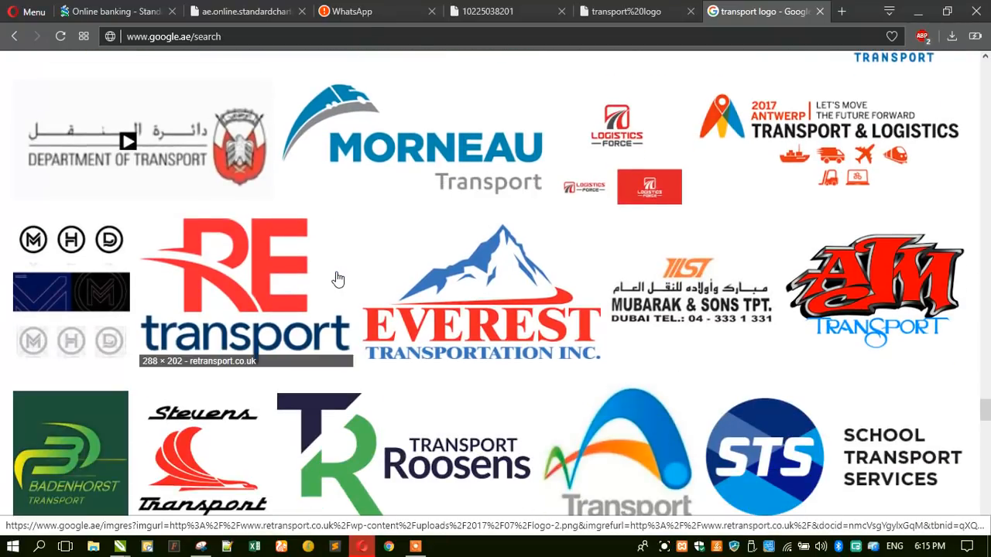
{"action": "left_click", "coordinate": [602, 136]}
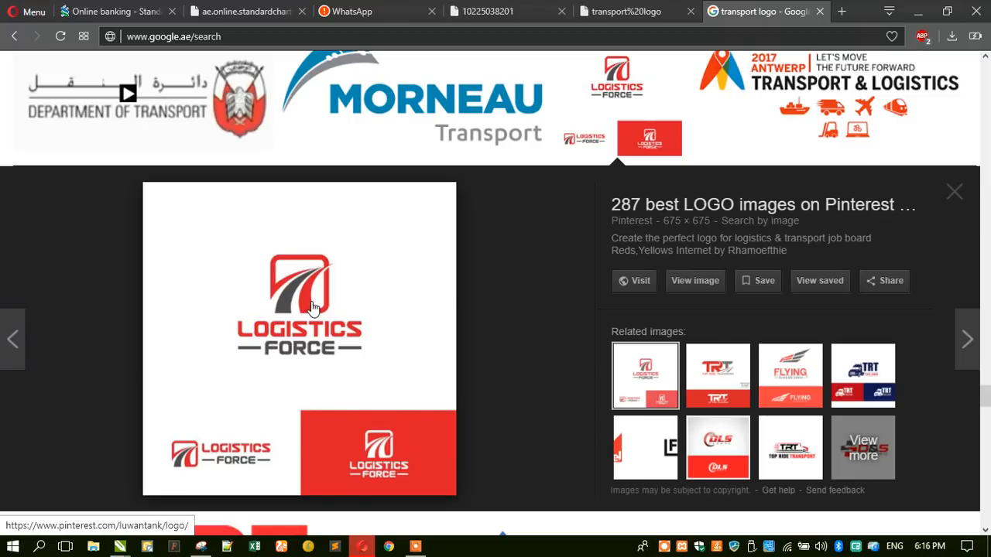
- Preview the related TRT and Flying logos, then open the full-size Logistics Force image
{"action": "left_click", "coordinate": [708, 366]}
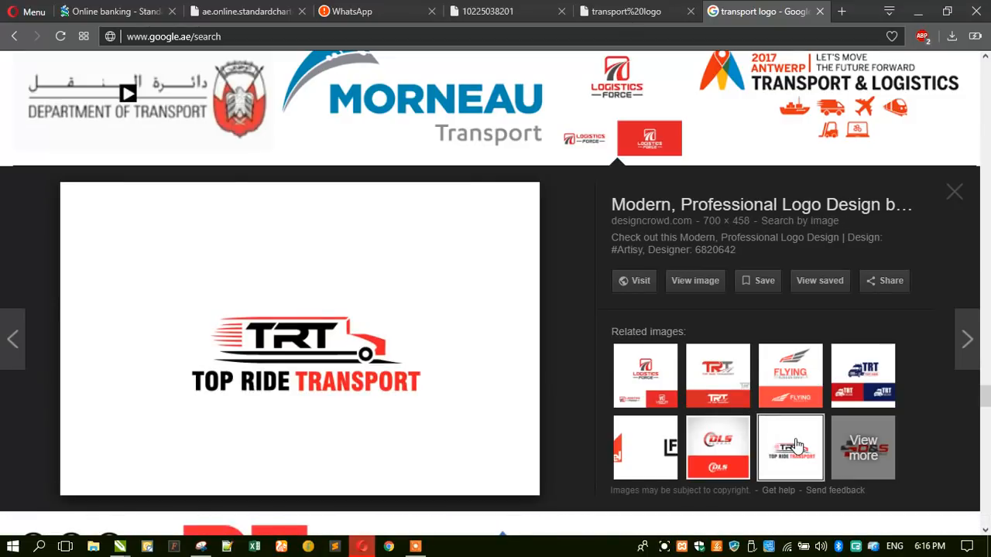
{"action": "left_click", "coordinate": [790, 375]}
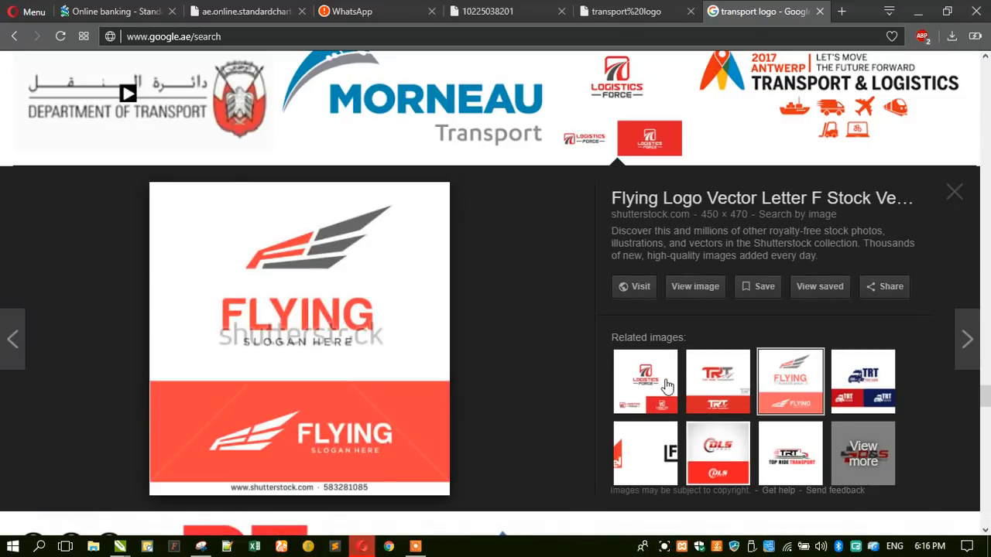
{"action": "left_click", "coordinate": [667, 385]}
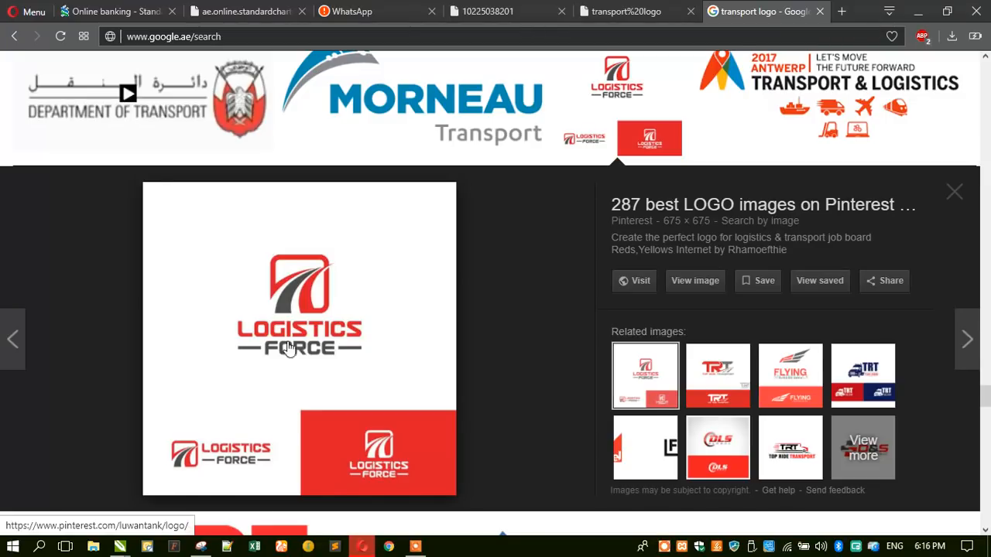
{"action": "left_click", "coordinate": [694, 280]}
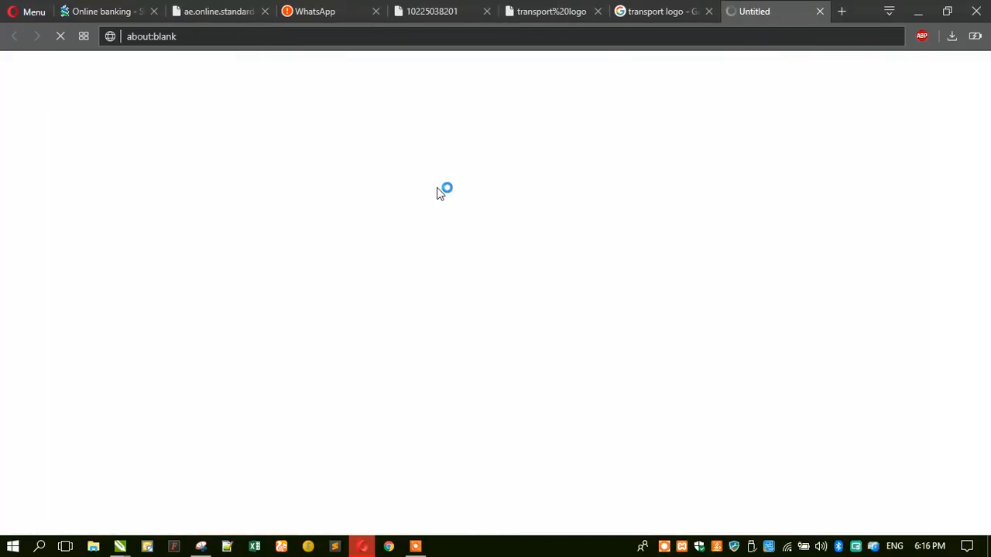
- Return to the results tab, scroll to the top, and select 'transport' in the query
{"action": "left_click", "coordinate": [662, 11]}
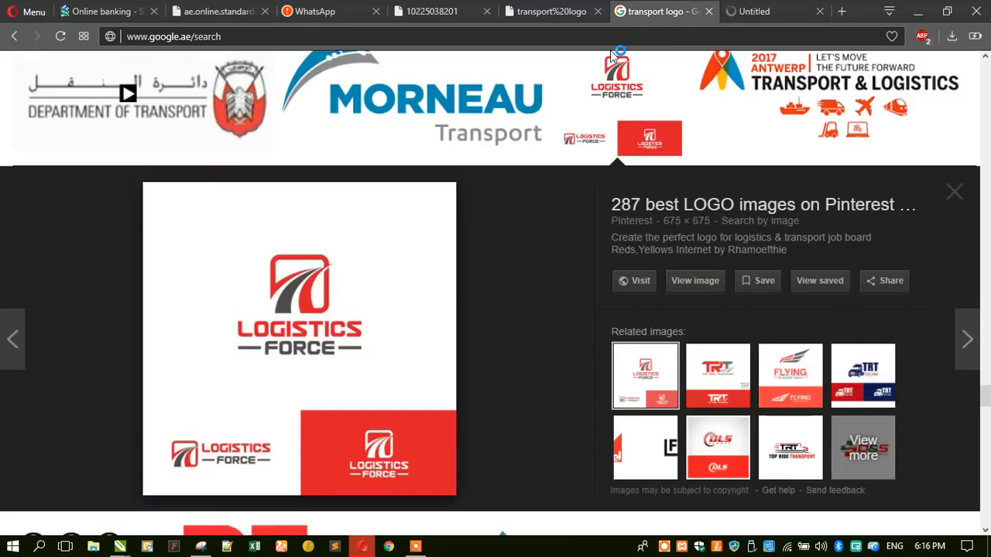
{"action": "scroll", "coordinate": [442, 165], "scroll_direction": "up", "scroll_amount": 5}
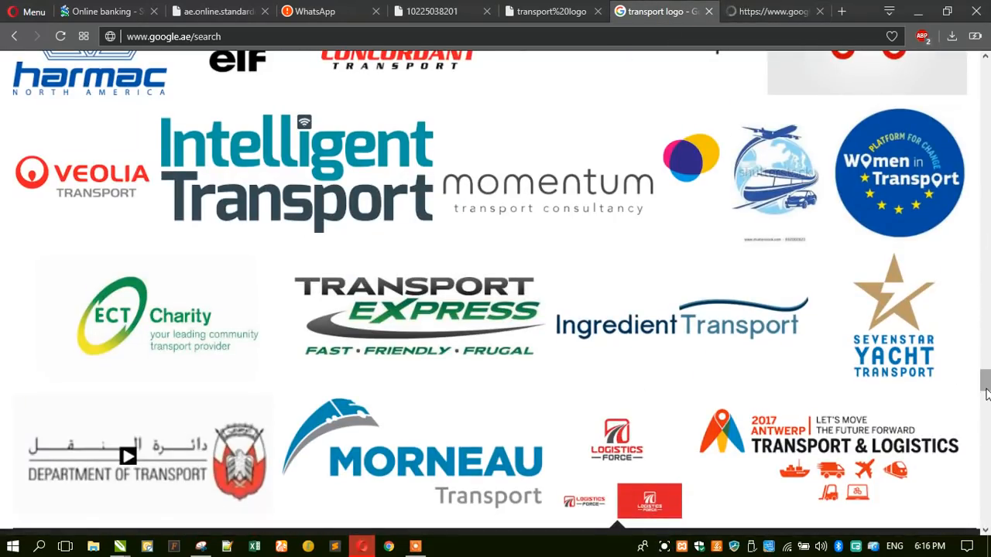
{"action": "scroll", "coordinate": [977, 232], "scroll_direction": "up", "scroll_amount": 10}
{"action": "scroll", "coordinate": [966, 153], "scroll_direction": "up", "scroll_amount": 10}
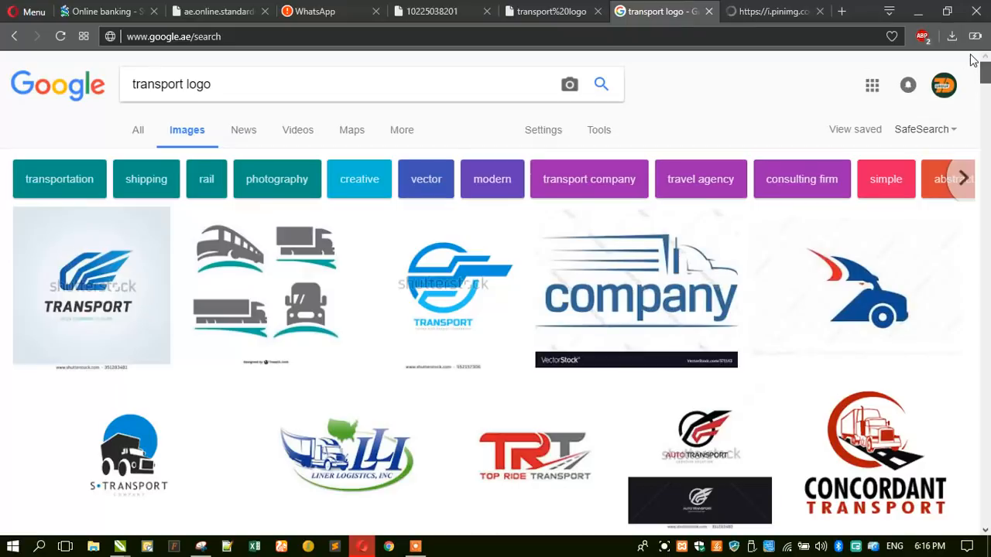
{"action": "left_click_drag", "start_coordinate": [184, 84], "coordinate": [120, 93]}
- Search for 'moon logo', then refine the query to 'moon transport logo'
{"action": "type", "text": "moon"}
{"action": "key", "text": "Return"}
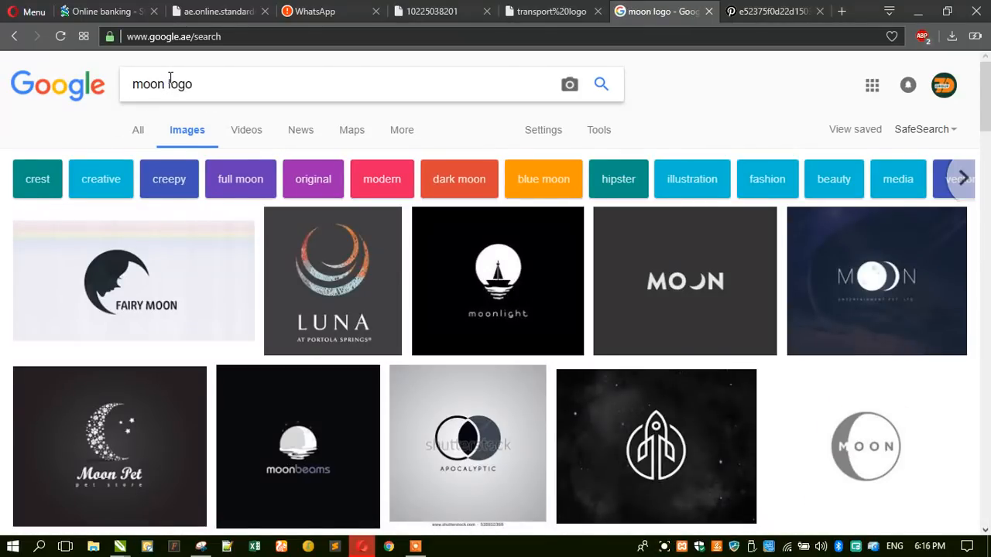
{"action": "left_click", "coordinate": [169, 78]}
{"action": "type", "text": "transport"}
{"action": "key", "text": "Return"}
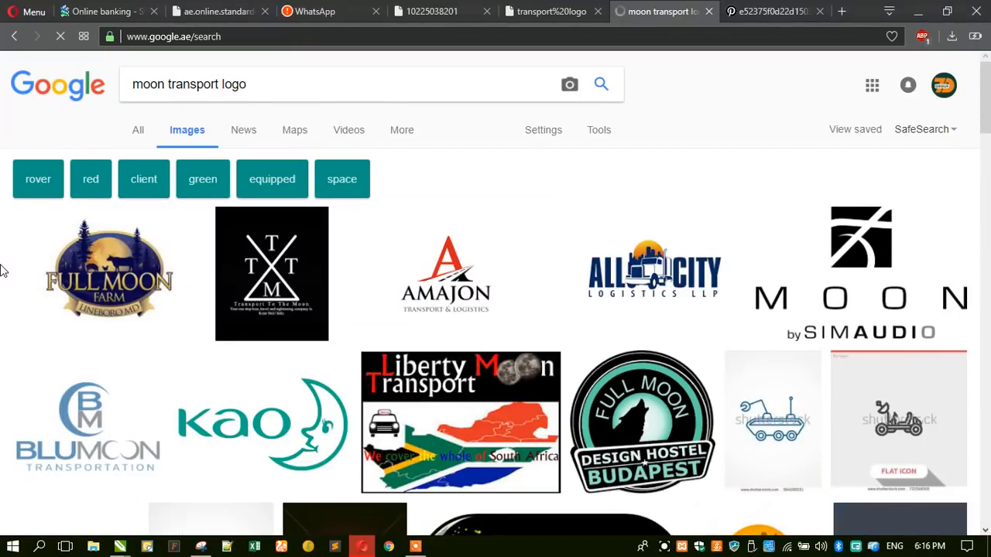
- Browse the moon transport logo results, then go to the Logistics Force image tab
{"action": "scroll", "coordinate": [4, 271], "scroll_direction": "down", "scroll_amount": 1}
{"action": "scroll", "coordinate": [3, 271], "scroll_direction": "down", "scroll_amount": 2}
{"action": "scroll", "coordinate": [3, 271], "scroll_direction": "down", "scroll_amount": 3}
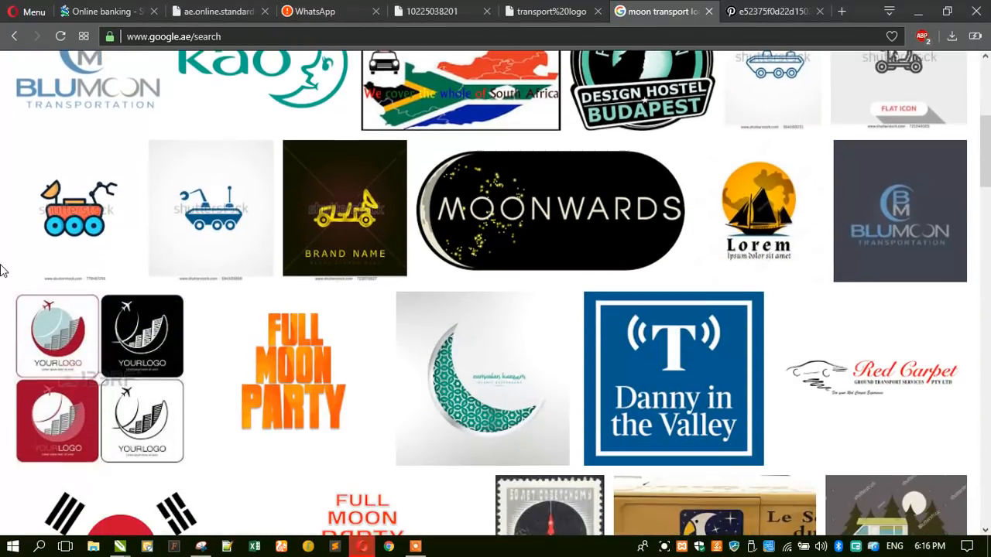
{"action": "scroll", "coordinate": [3, 271], "scroll_direction": "up", "scroll_amount": 3}
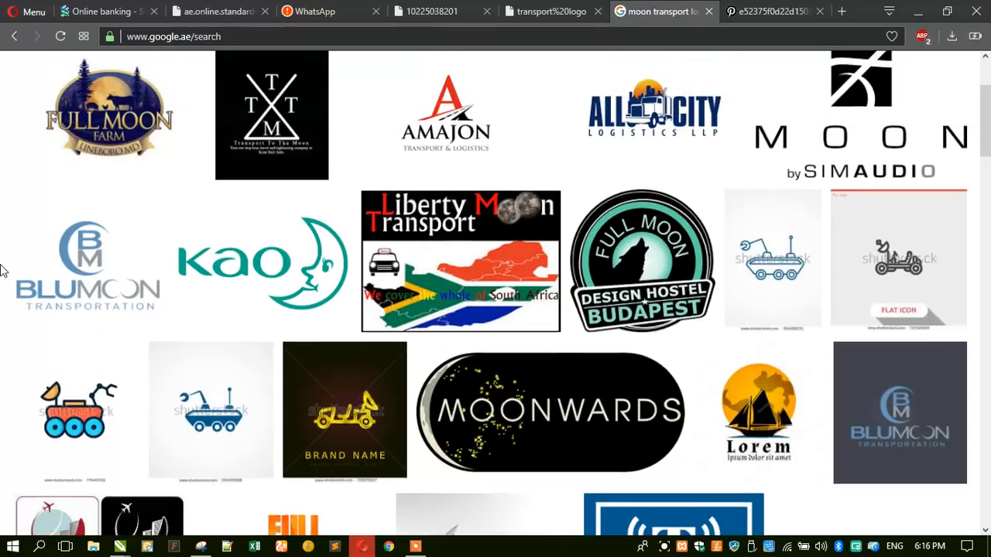
{"action": "left_click", "coordinate": [757, 12]}
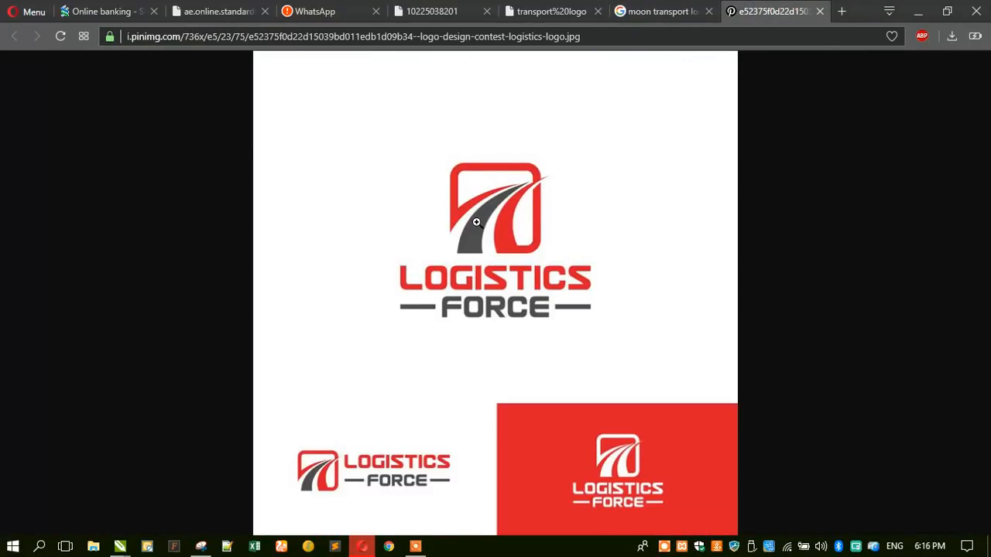
- Enlarge the Logistics Force image and snip just its red-and-grey road icon
{"action": "left_click", "coordinate": [476, 222]}
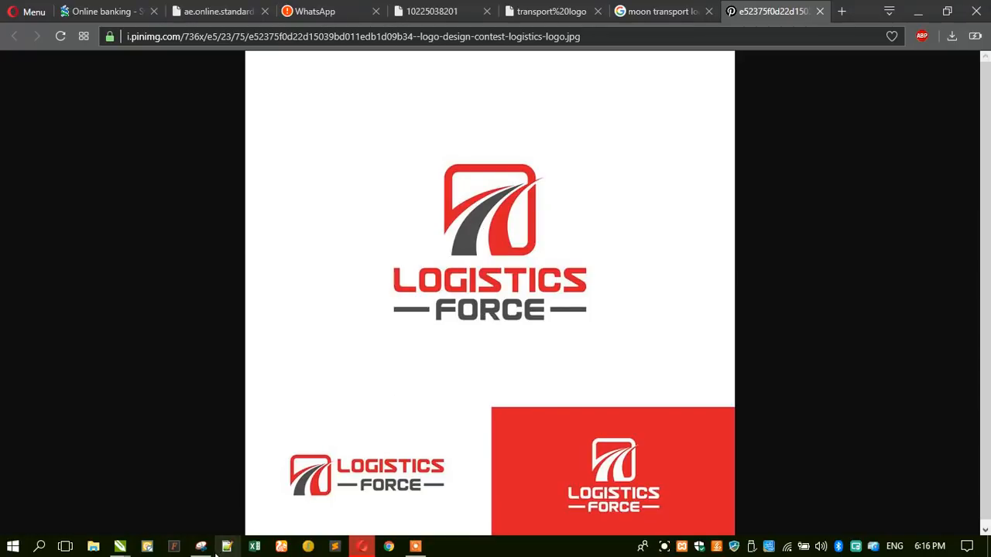
{"action": "left_click", "coordinate": [201, 546]}
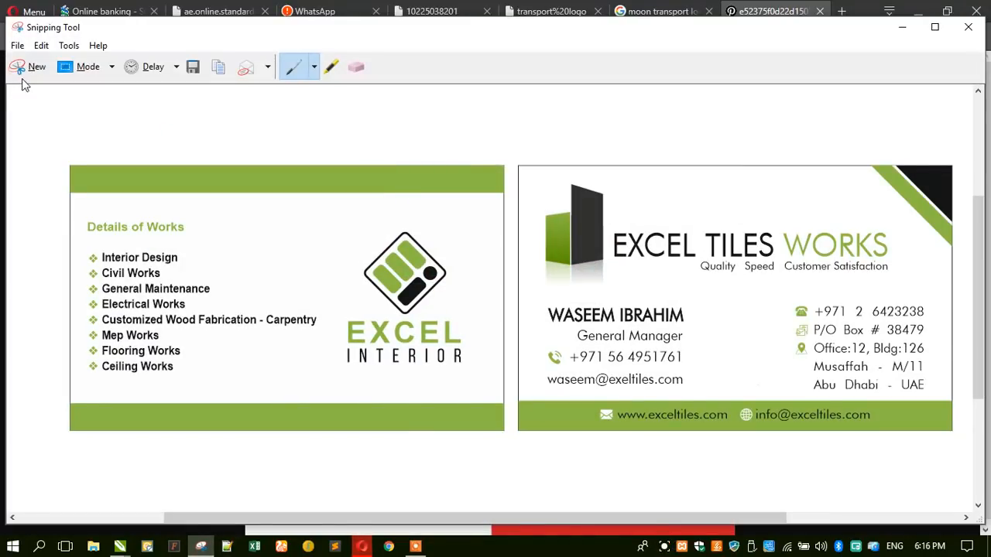
{"action": "left_click", "coordinate": [30, 68]}
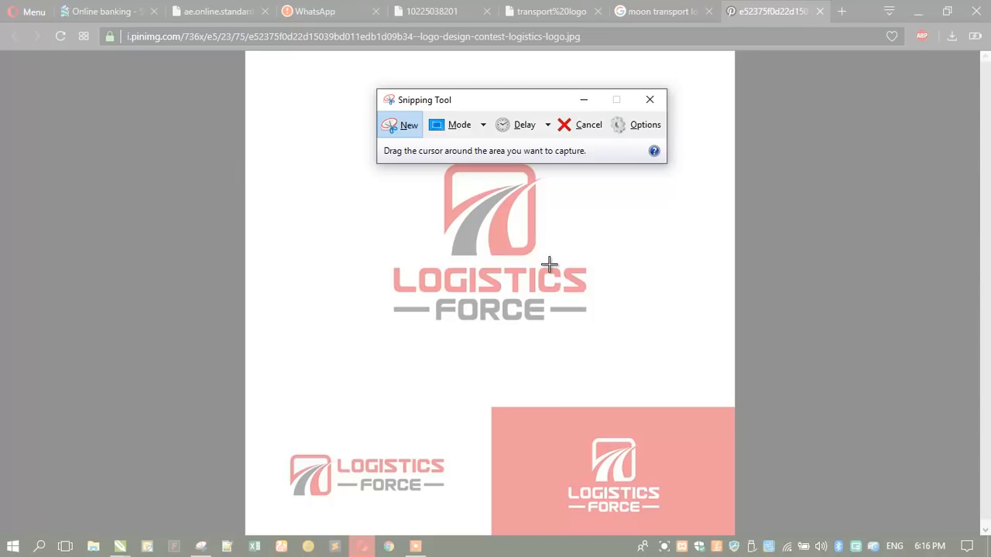
{"action": "left_click_drag", "start_coordinate": [549, 263], "coordinate": [434, 158]}
{"action": "left_click", "coordinate": [580, 72]}
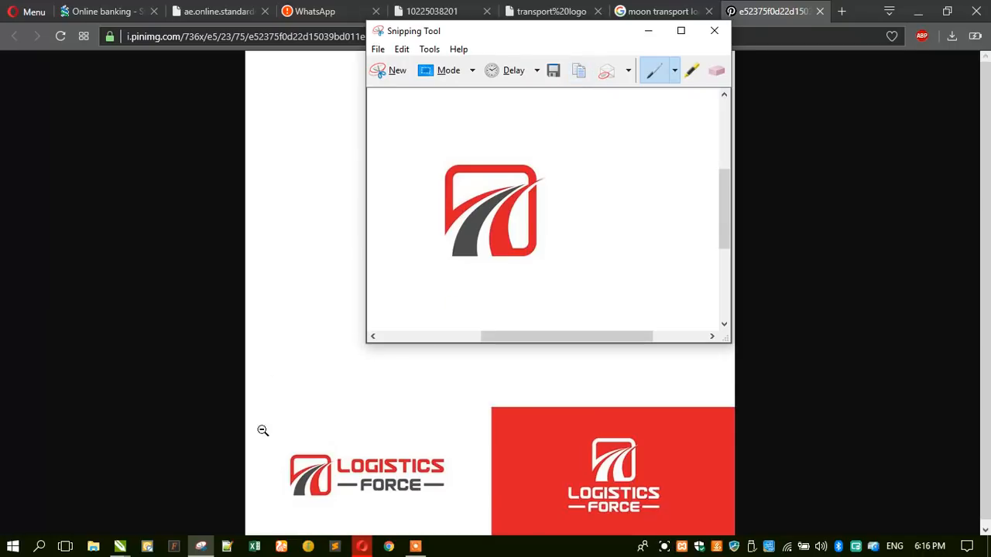
{"action": "left_click", "coordinate": [147, 547]}
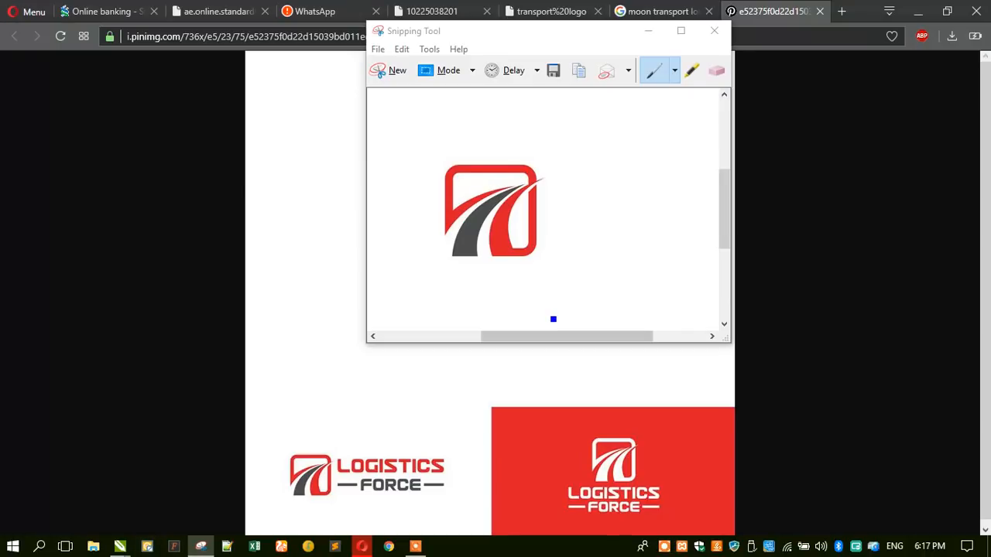
{"action": "left_click", "coordinate": [917, 13]}
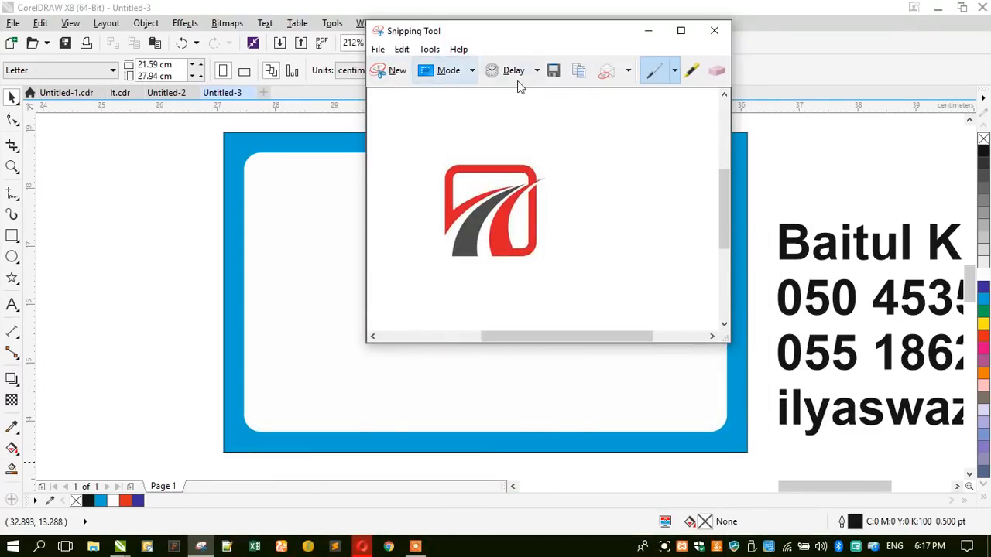
- Copy the road icon snip, launch Vector Magic, and minimise CorelDRAW
{"action": "left_click", "coordinate": [580, 72]}
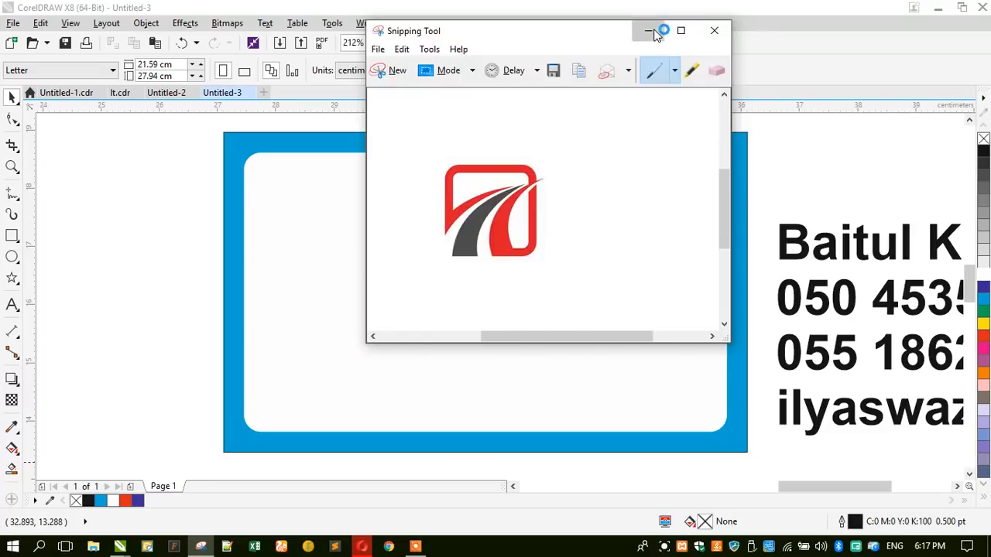
{"action": "left_click", "coordinate": [652, 30]}
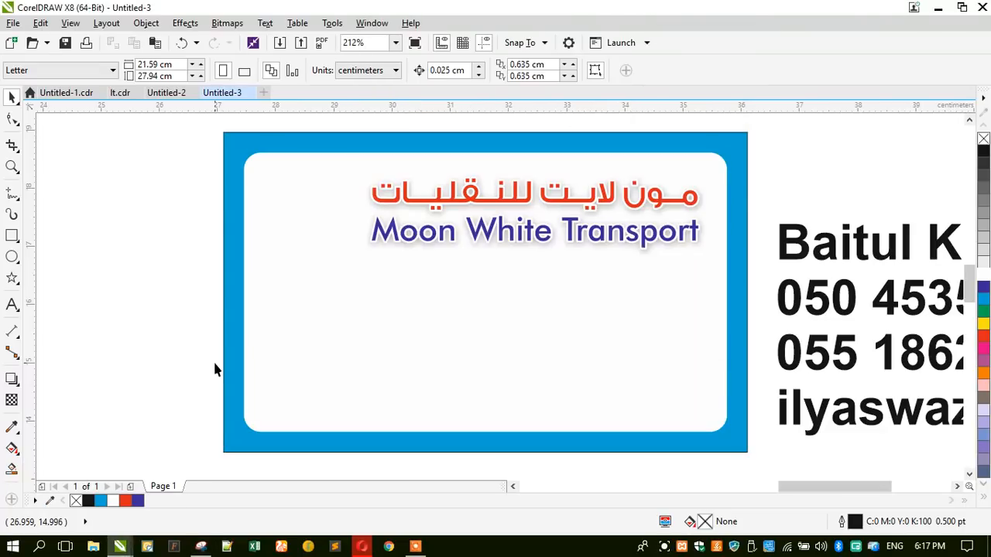
{"action": "left_click", "coordinate": [146, 547]}
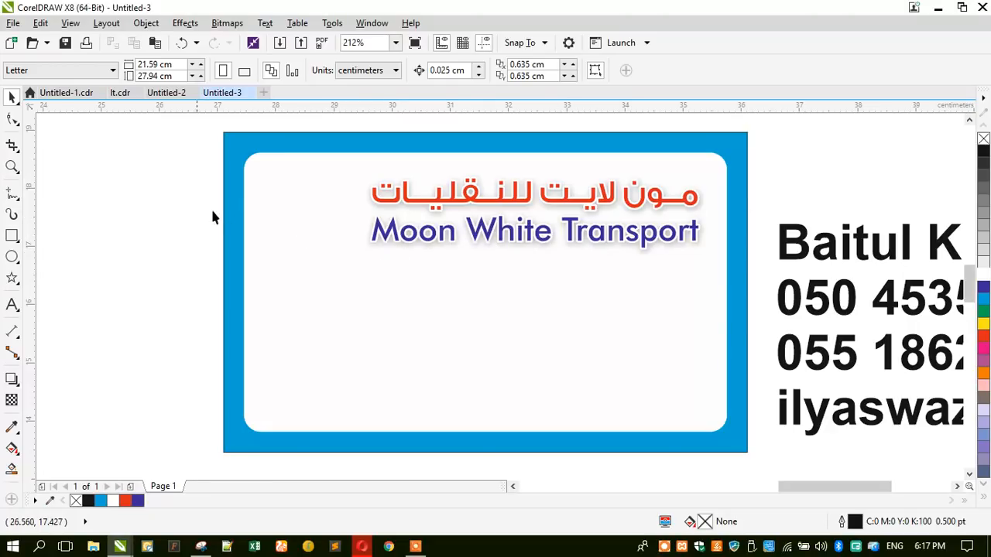
{"action": "left_click", "coordinate": [259, 205]}
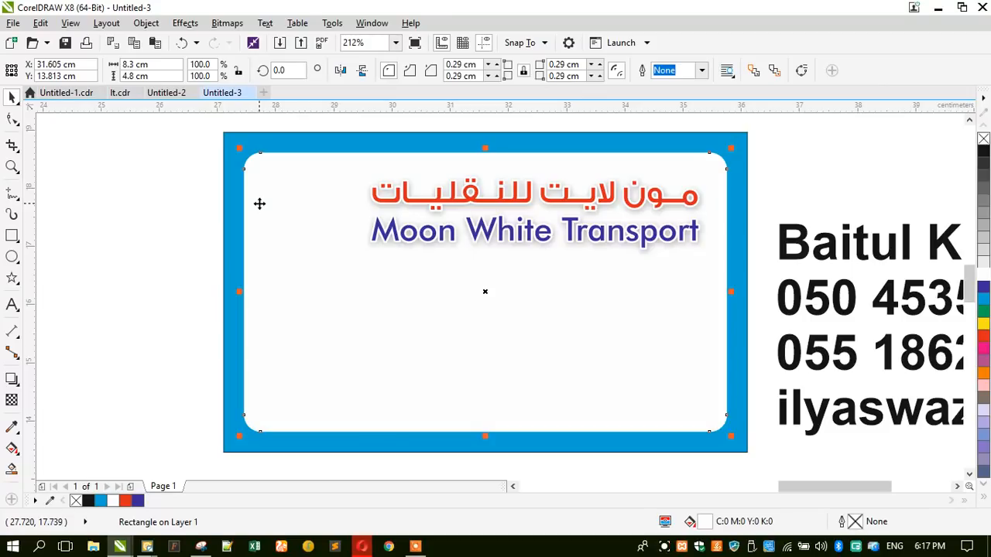
{"action": "left_click", "coordinate": [199, 222]}
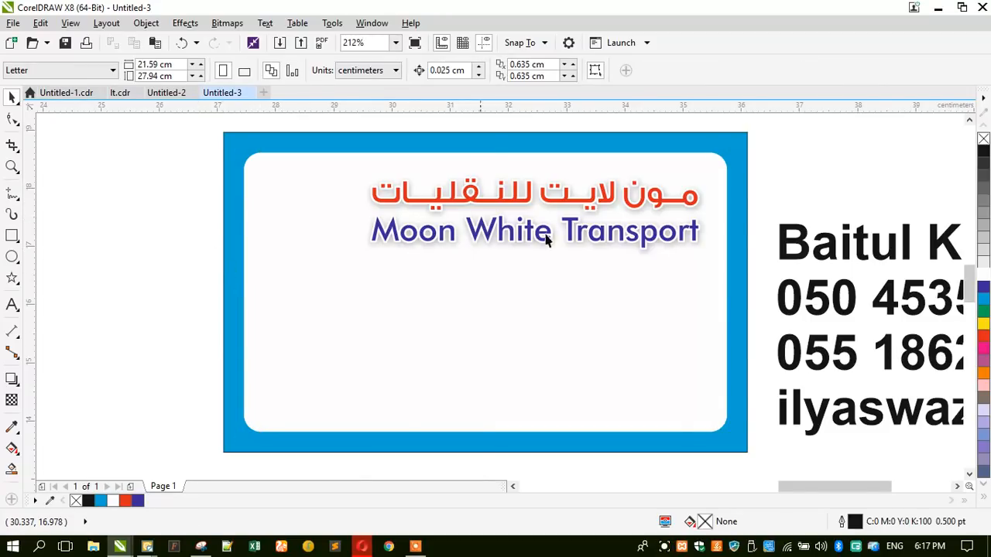
{"action": "left_click", "coordinate": [938, 8]}
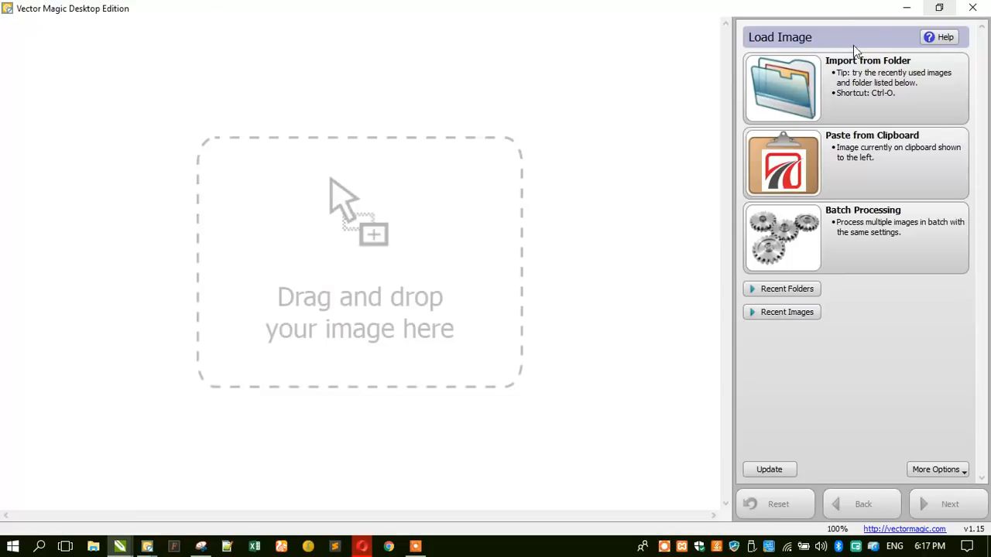
- Paste the copied road icon into Vector Magic and accept the 3-colour trace
{"action": "left_click", "coordinate": [770, 166]}
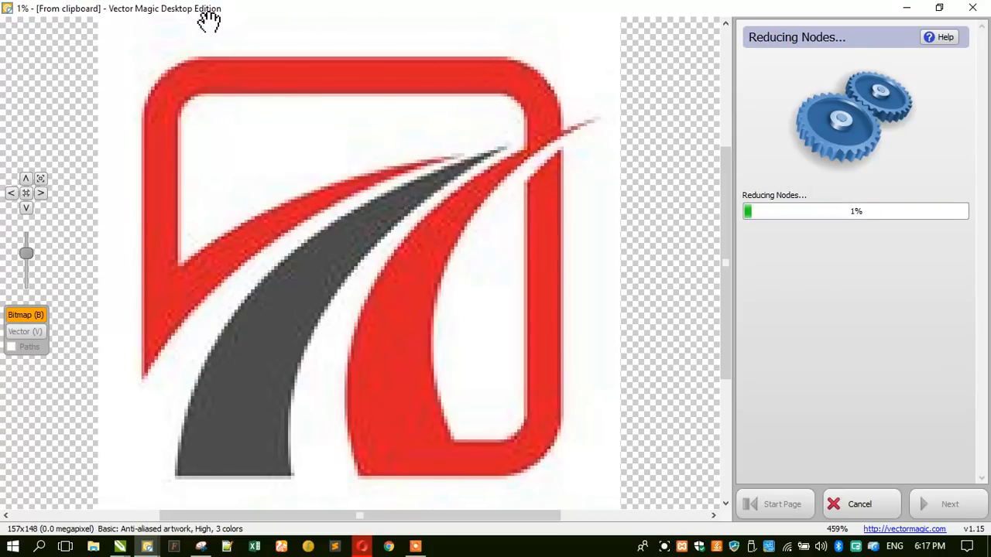
{"action": "scroll", "coordinate": [363, 217], "scroll_direction": "down", "scroll_amount": 1}
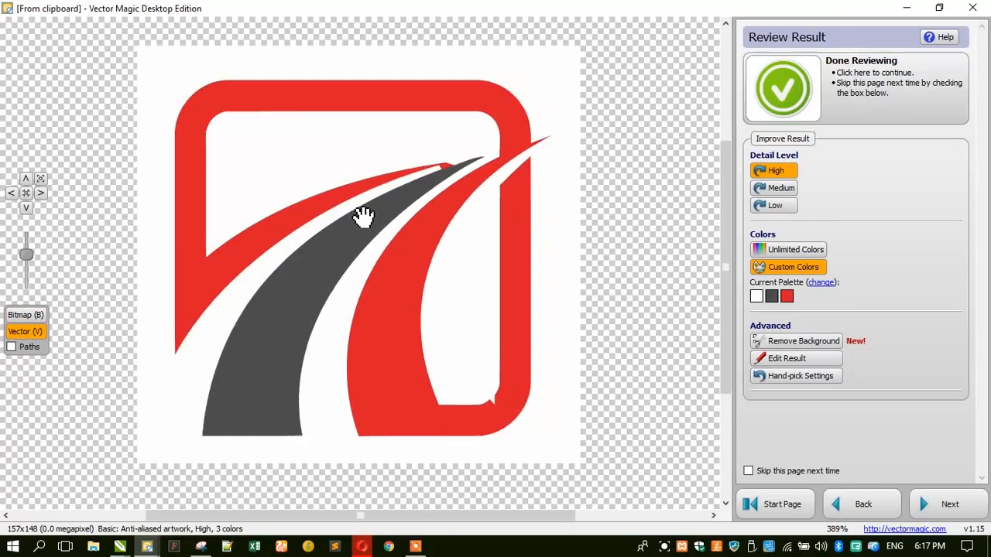
{"action": "scroll", "coordinate": [364, 217], "scroll_direction": "down", "scroll_amount": 1}
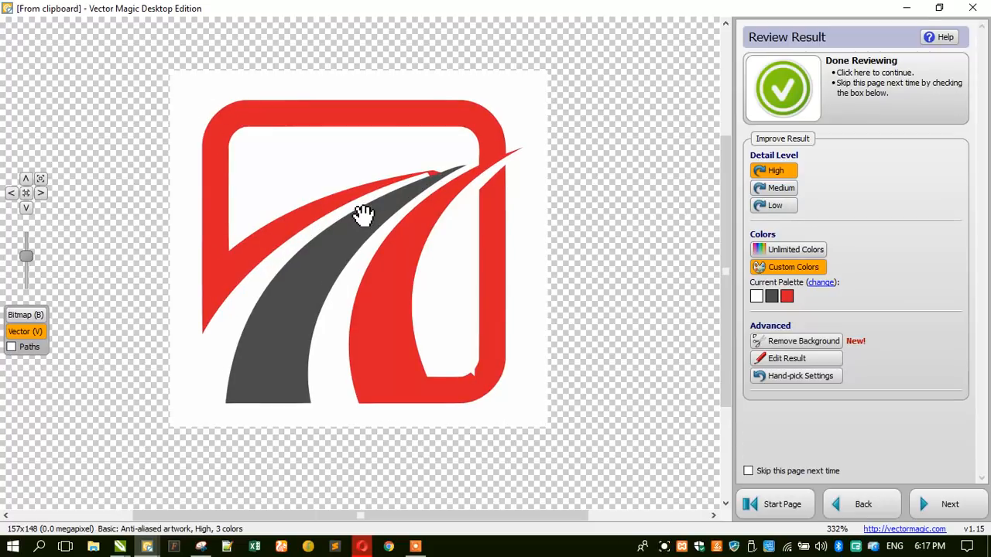
{"action": "left_click", "coordinate": [783, 89]}
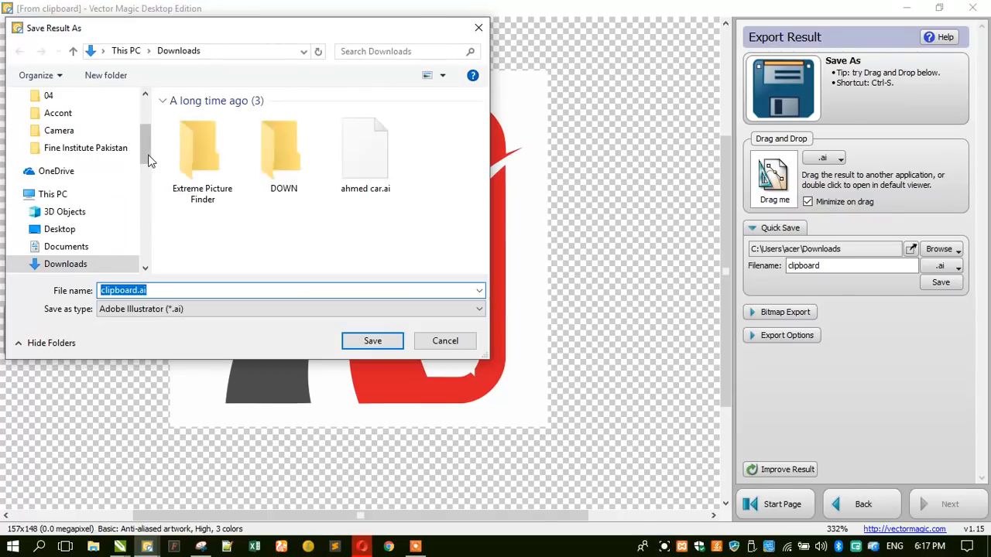
- Save the traced logo to the Desktop as clipboard.ai and close Vector Magic
{"action": "scroll", "coordinate": [141, 153], "scroll_direction": "up", "scroll_amount": 3}
{"action": "left_click", "coordinate": [79, 131]}
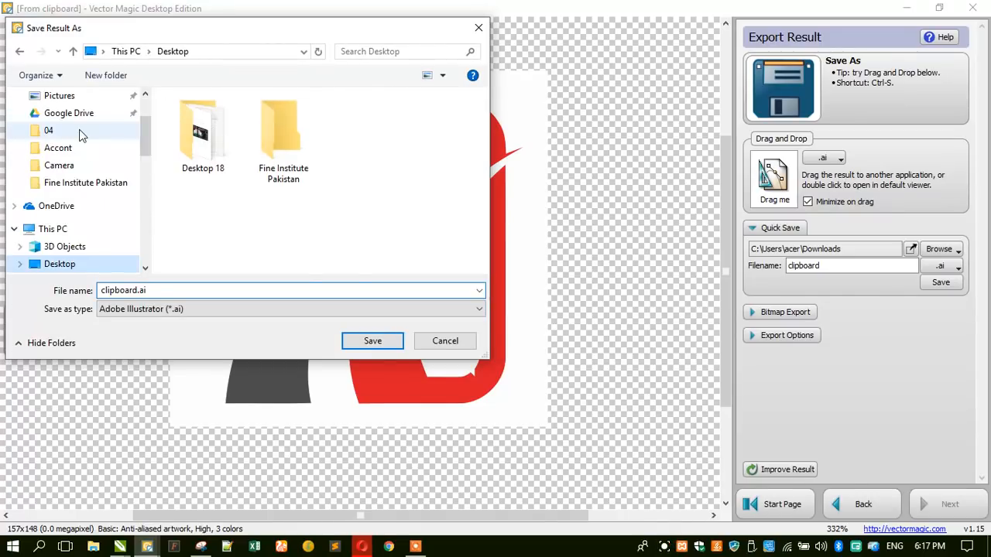
{"action": "left_click", "coordinate": [368, 344]}
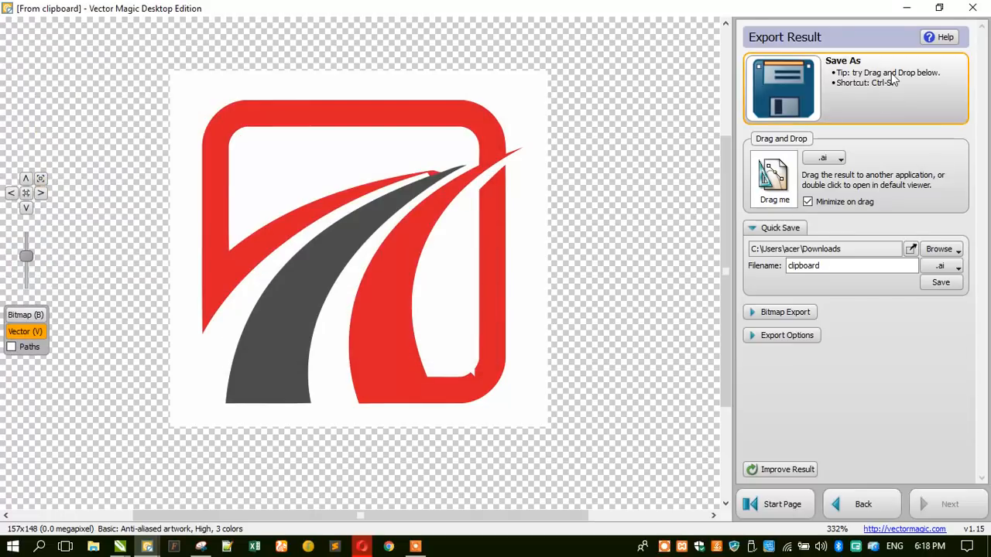
{"action": "left_click", "coordinate": [972, 8]}
{"action": "left_click", "coordinate": [972, 8]}
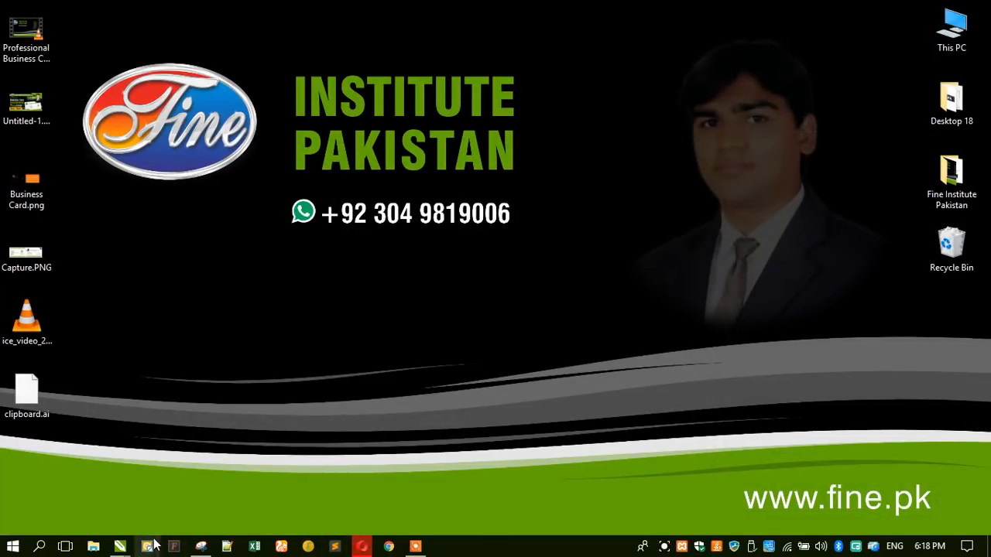
- Drag clipboard.ai from the desktop into the Untitled-3 drawing and maximize the window again
{"action": "mouse_move", "coordinate": [120, 546]}
{"action": "left_click", "coordinate": [511, 472]}
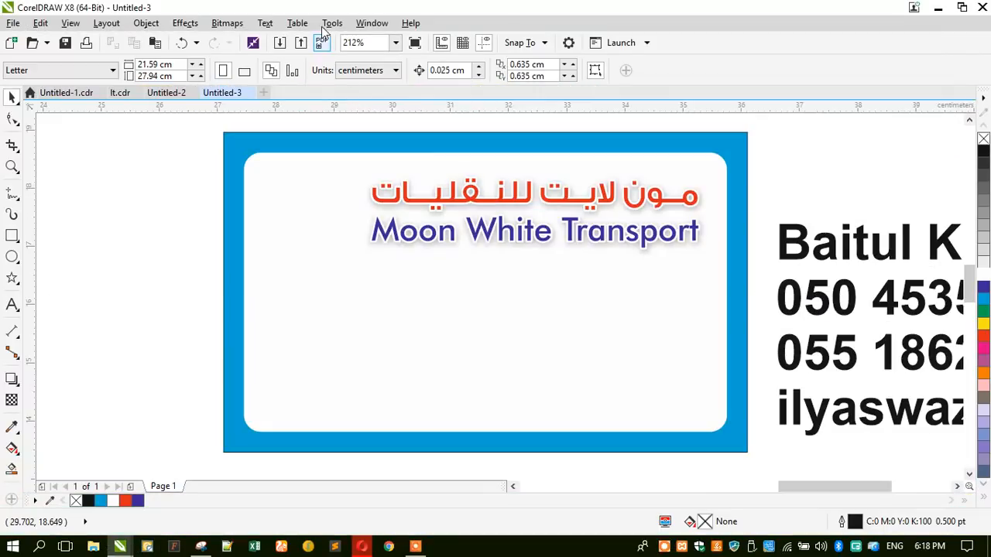
{"action": "left_click_drag", "start_coordinate": [315, 9], "coordinate": [502, 81]}
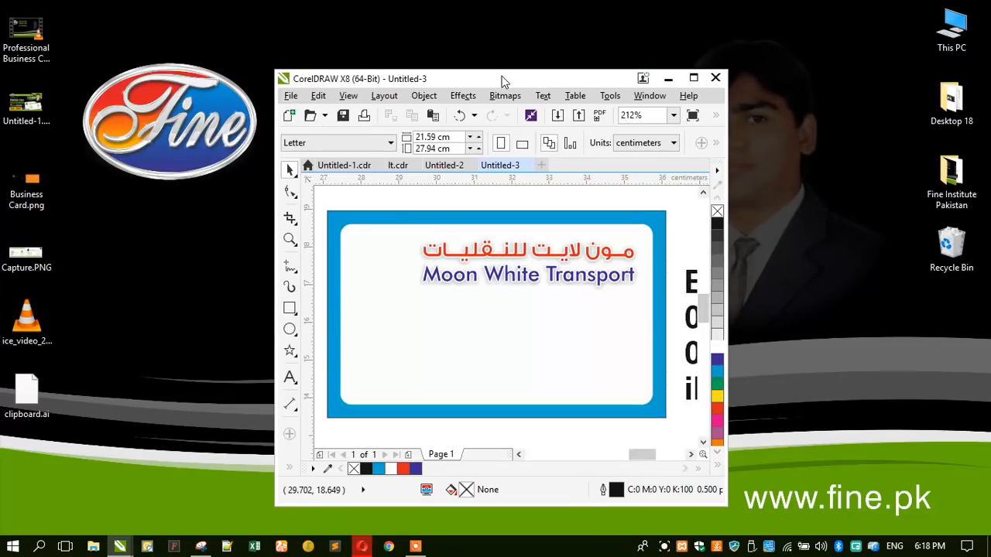
{"action": "left_click_drag", "start_coordinate": [31, 395], "coordinate": [381, 197]}
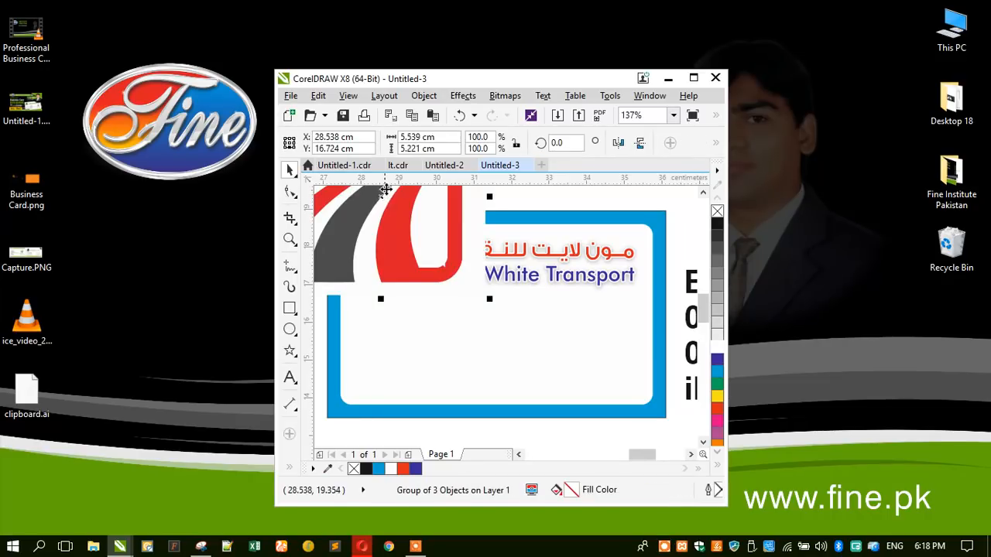
{"action": "double_click", "coordinate": [416, 79]}
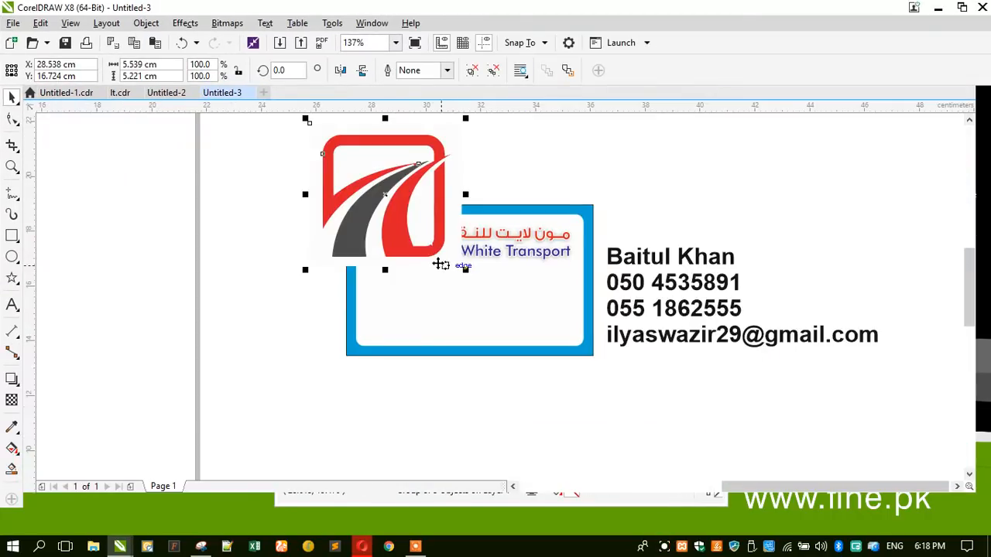
- Scale the imported logo down to 25.4% and place it left of the card
{"action": "left_click_drag", "start_coordinate": [307, 267], "coordinate": [360, 271]}
{"action": "left_click_drag", "start_coordinate": [379, 202], "coordinate": [311, 246]}
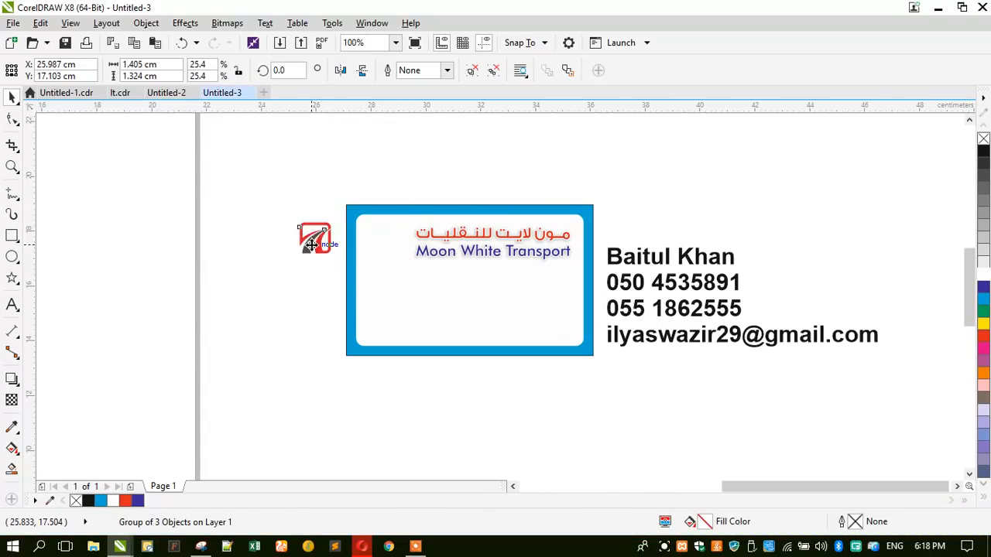
{"action": "scroll", "coordinate": [312, 231], "scroll_direction": "up", "scroll_amount": 3}
{"action": "left_click", "coordinate": [280, 211], "text": "ctrl"}
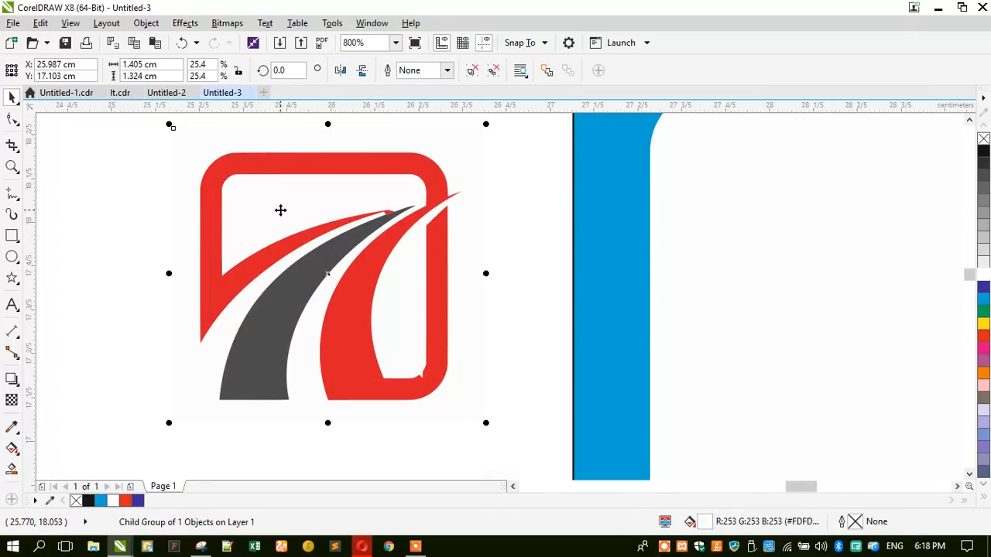
- Delete the three notch nodes on the logo's red frame to smooth its corner
{"action": "key", "text": "Escape"}
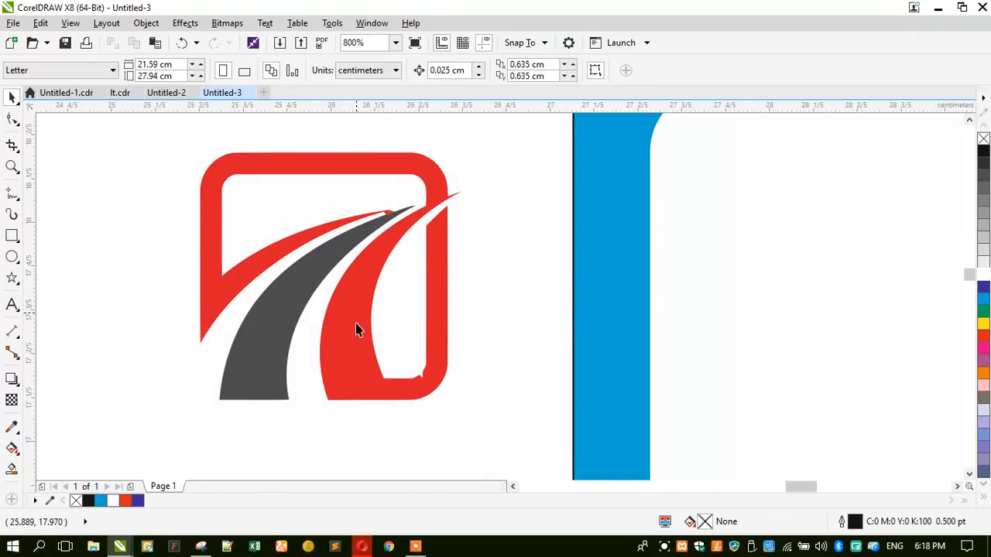
{"action": "left_click", "coordinate": [400, 389], "text": "ctrl"}
{"action": "scroll", "coordinate": [418, 377], "scroll_direction": "up", "scroll_amount": 3}
{"action": "left_click", "coordinate": [12, 118]}
{"action": "left_click_drag", "start_coordinate": [443, 373], "coordinate": [427, 341]}
{"action": "left_click_drag", "start_coordinate": [438, 341], "coordinate": [441, 343]}
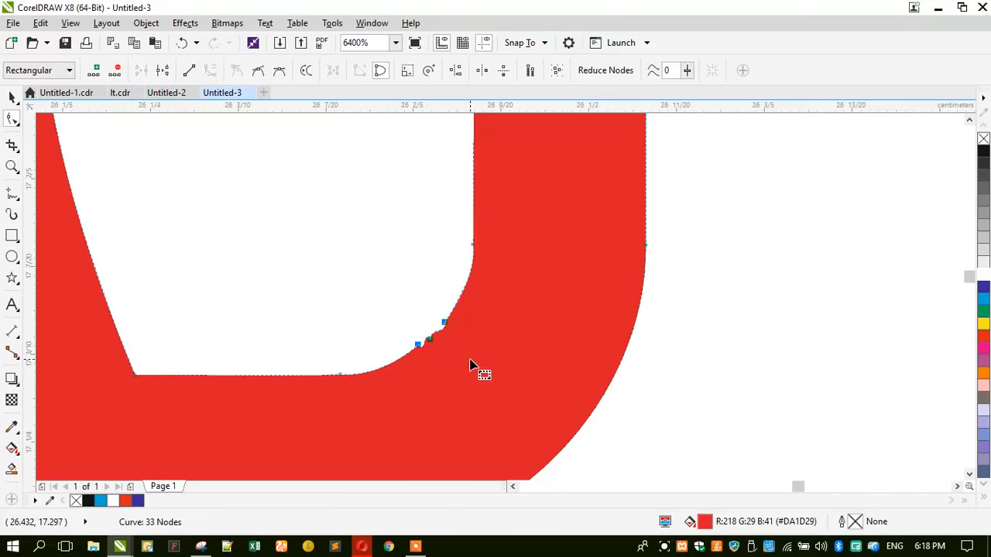
{"action": "key", "text": "Delete"}
{"action": "scroll", "coordinate": [467, 364], "scroll_direction": "down", "scroll_amount": 2}
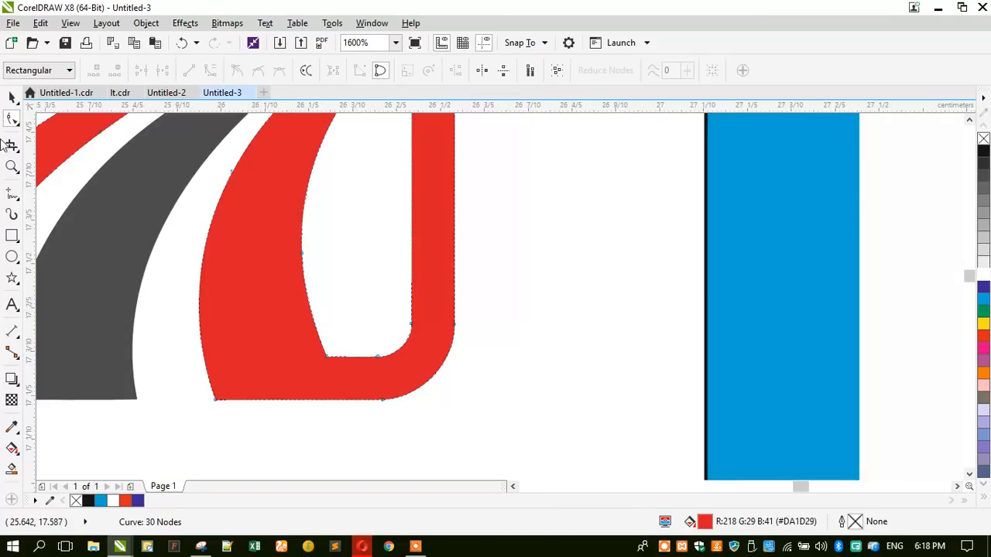
{"action": "left_click", "coordinate": [10, 99]}
- Move the logo group onto the card beside the title and resize it to match
{"action": "scroll", "coordinate": [305, 301], "scroll_direction": "down", "scroll_amount": 2}
{"action": "left_click", "coordinate": [172, 271]}
{"action": "left_click", "coordinate": [239, 268]}
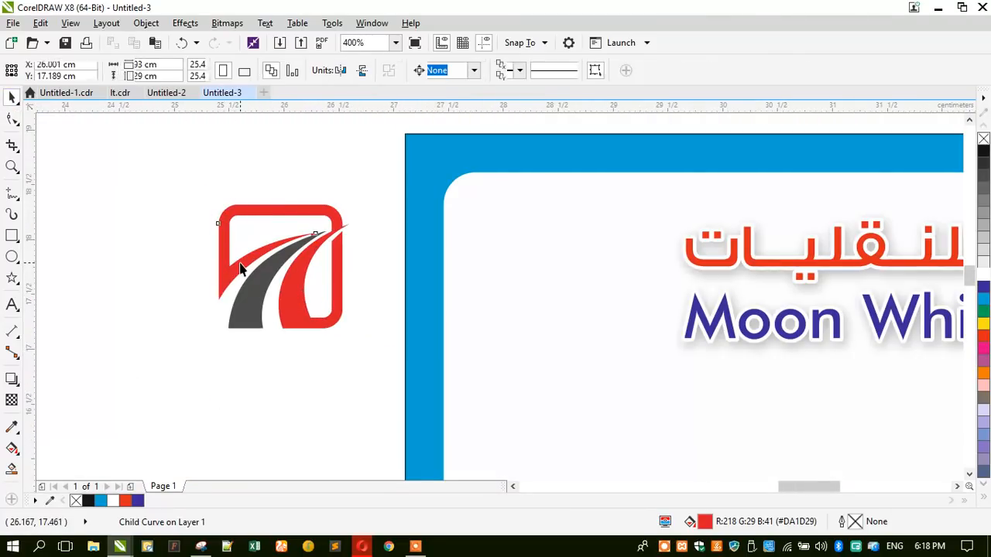
{"action": "scroll", "coordinate": [229, 264], "scroll_direction": "down", "scroll_amount": 1}
{"action": "left_click_drag", "start_coordinate": [229, 265], "coordinate": [385, 271]}
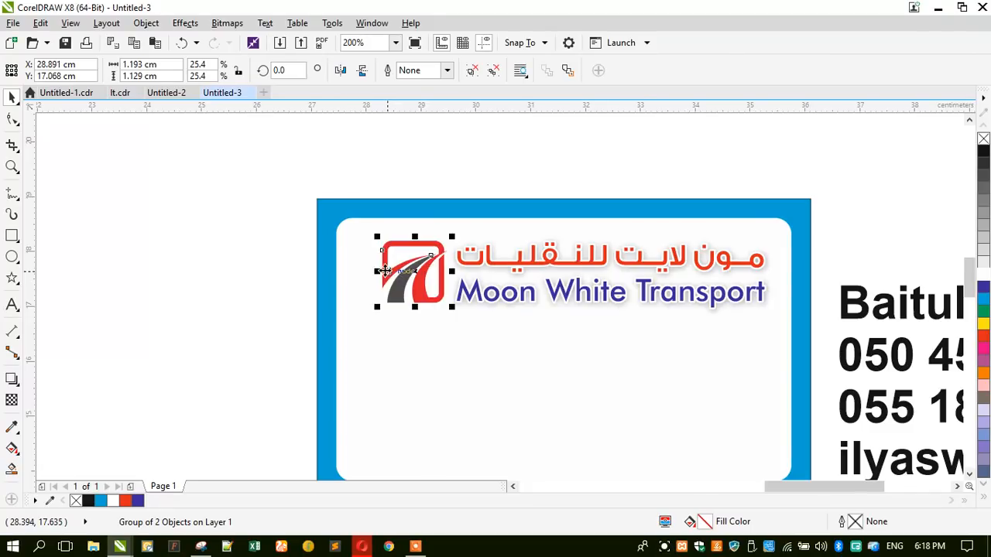
{"action": "left_click_drag", "start_coordinate": [378, 236], "coordinate": [381, 240]}
{"action": "scroll", "coordinate": [568, 242], "scroll_direction": "up", "scroll_amount": 1}
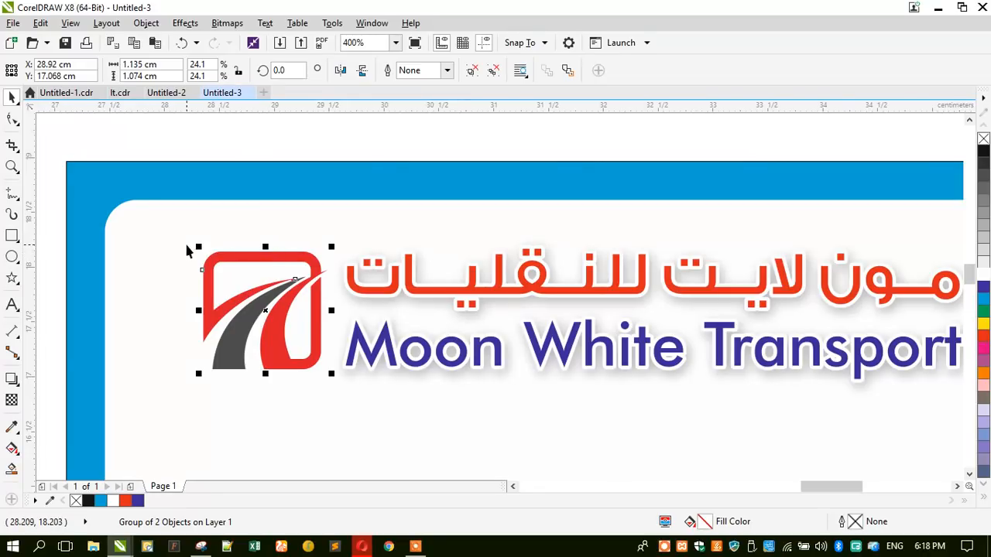
{"action": "left_click_drag", "start_coordinate": [195, 245], "coordinate": [192, 240]}
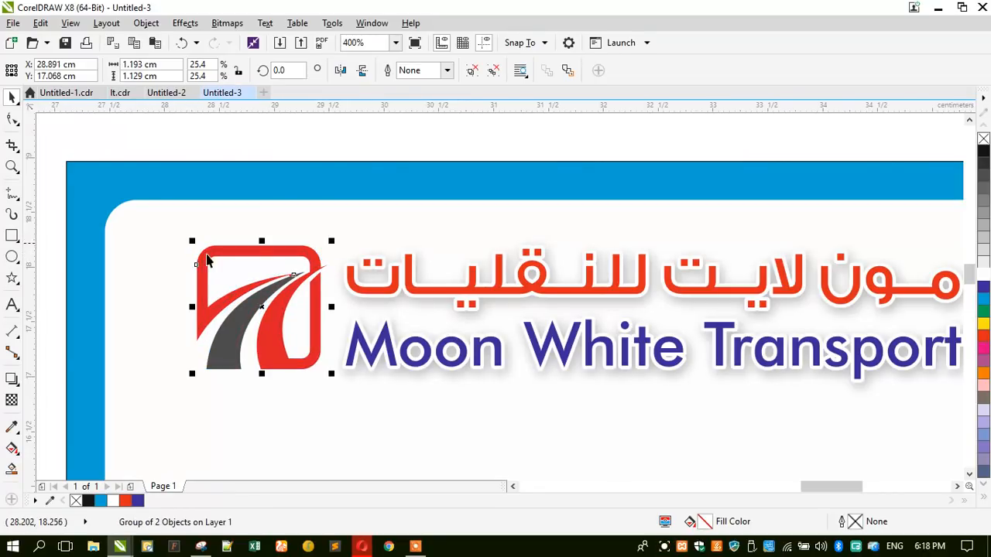
- Recolour the logo's grey swoosh blue and reselect the whole logo group
{"action": "left_click", "coordinate": [214, 308], "text": "ctrl"}
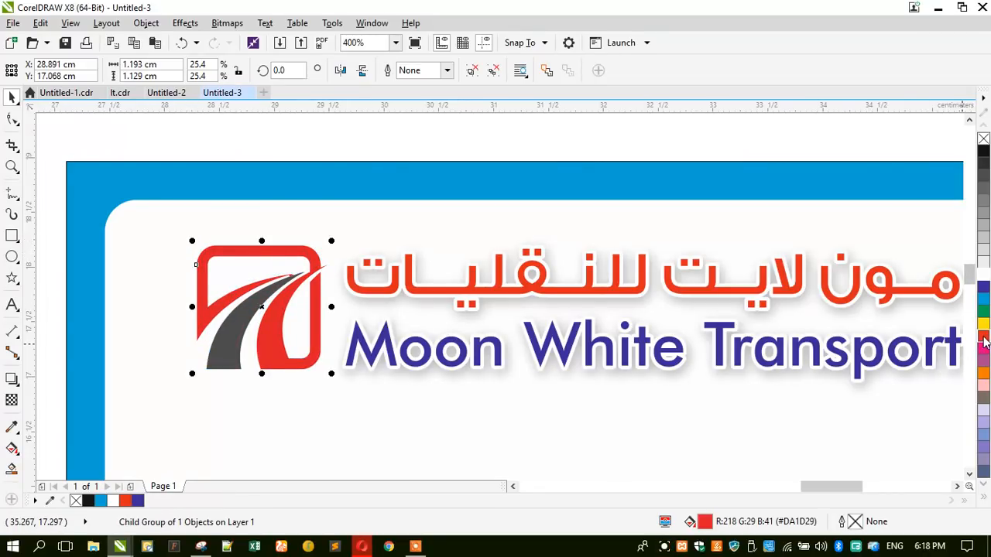
{"action": "left_click", "coordinate": [227, 353], "text": "ctrl"}
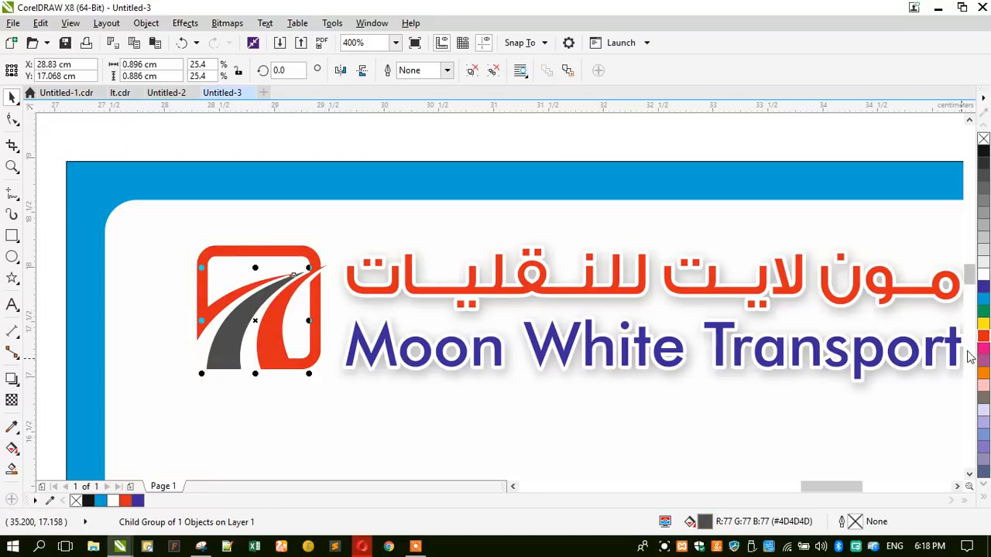
{"action": "left_click", "coordinate": [981, 285]}
{"action": "scroll", "coordinate": [446, 258], "scroll_direction": "down", "scroll_amount": 1}
{"action": "left_click_drag", "start_coordinate": [154, 165], "coordinate": [743, 344]}
- Centre the logo on the white card panel and enlarge it slightly
{"action": "left_click", "coordinate": [433, 390], "text": "shift"}
{"action": "key", "text": "c"}
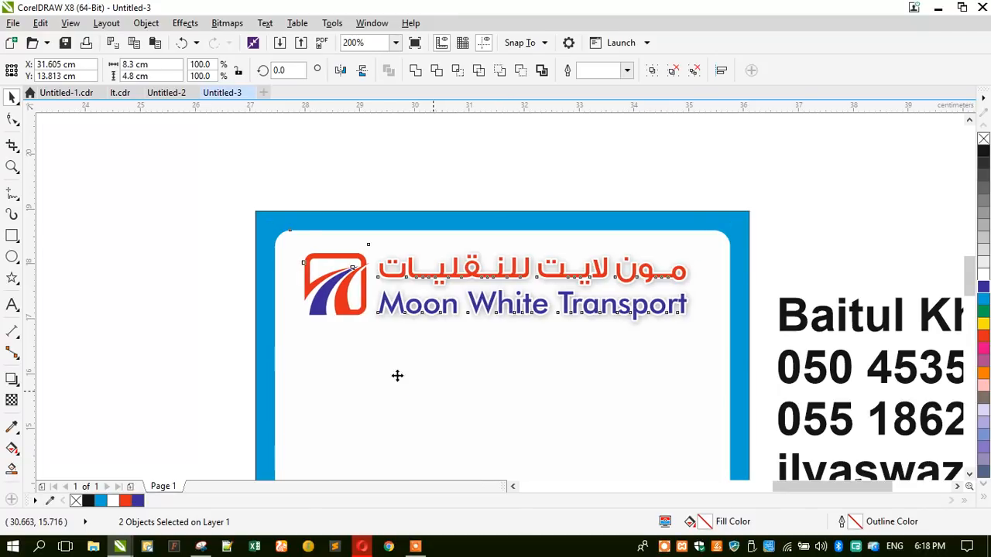
{"action": "left_click", "coordinate": [214, 310]}
{"action": "left_click", "coordinate": [364, 259]}
{"action": "left_click_drag", "start_coordinate": [294, 230], "coordinate": [288, 230]}
{"action": "left_click", "coordinate": [201, 255]}
- Zoom in and move the contact's name onto the card below the logo
{"action": "scroll", "coordinate": [384, 180], "scroll_direction": "down", "scroll_amount": 1}
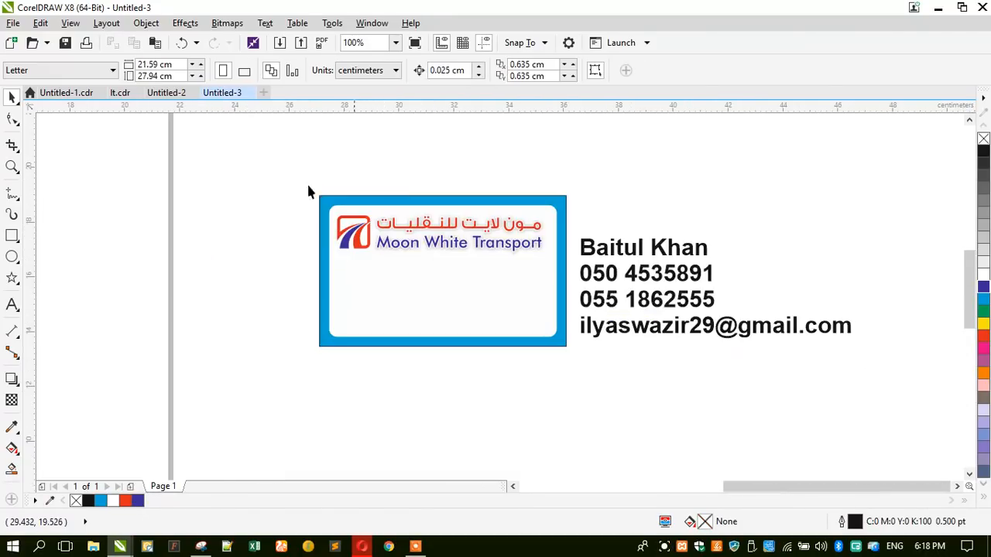
{"action": "key", "text": "z"}
{"action": "left_click_drag", "start_coordinate": [304, 182], "coordinate": [855, 390]}
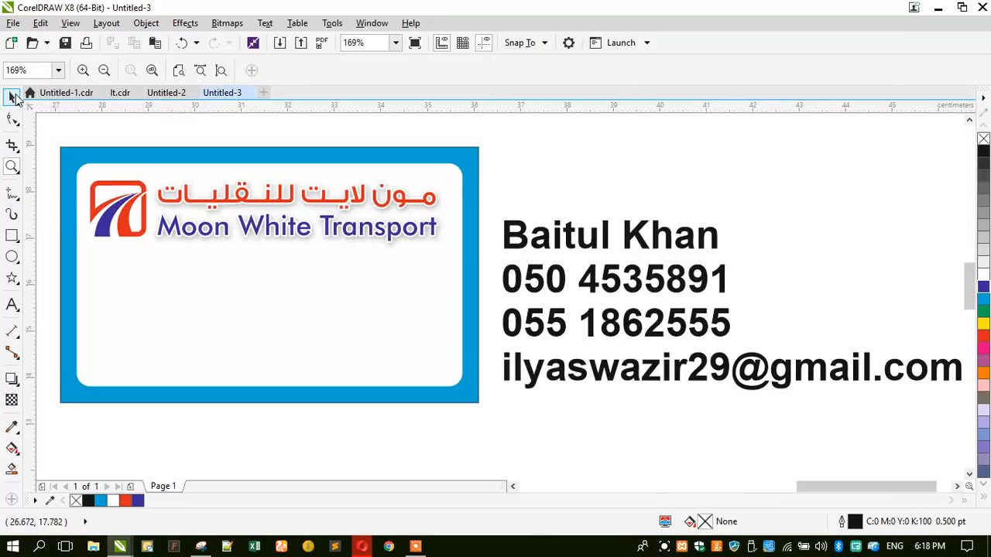
{"action": "left_click", "coordinate": [13, 95]}
{"action": "left_click", "coordinate": [577, 242]}
{"action": "left_click_drag", "start_coordinate": [580, 242], "coordinate": [166, 279]}
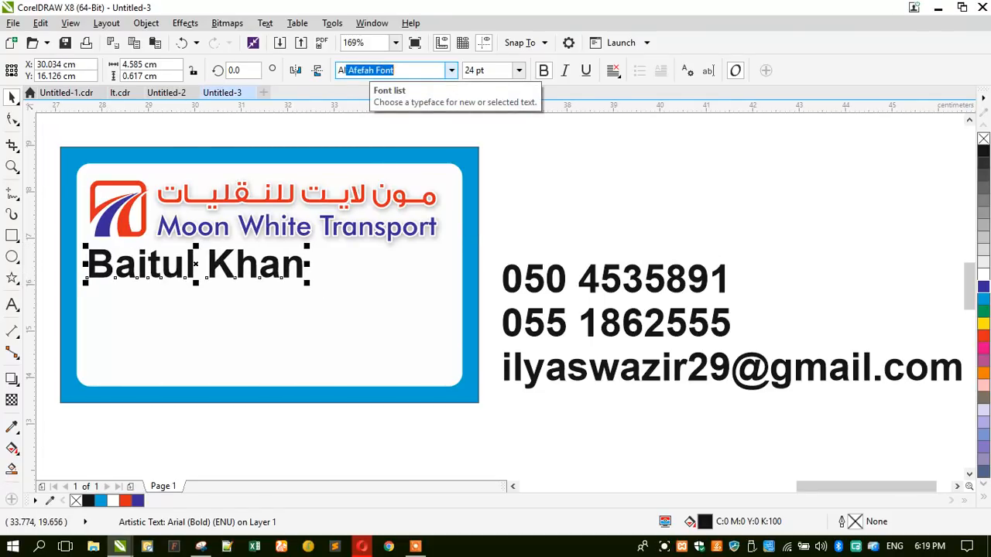
- Set the name in Alliance, shrink it to about 14.5 pt, and nudge it into place
{"action": "key", "text": "Return"}
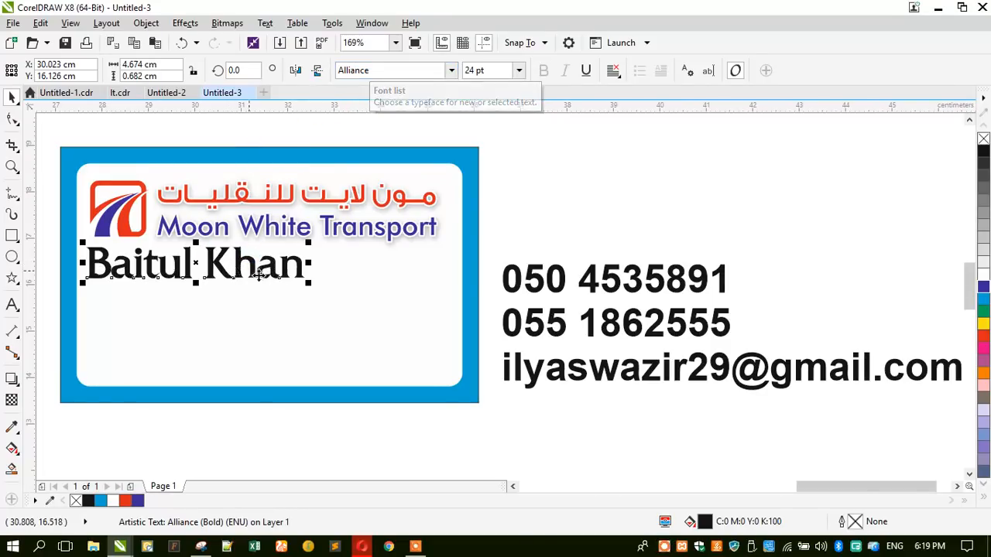
{"action": "left_click_drag", "start_coordinate": [285, 286], "coordinate": [227, 288]}
{"action": "left_click_drag", "start_coordinate": [165, 264], "coordinate": [186, 287]}
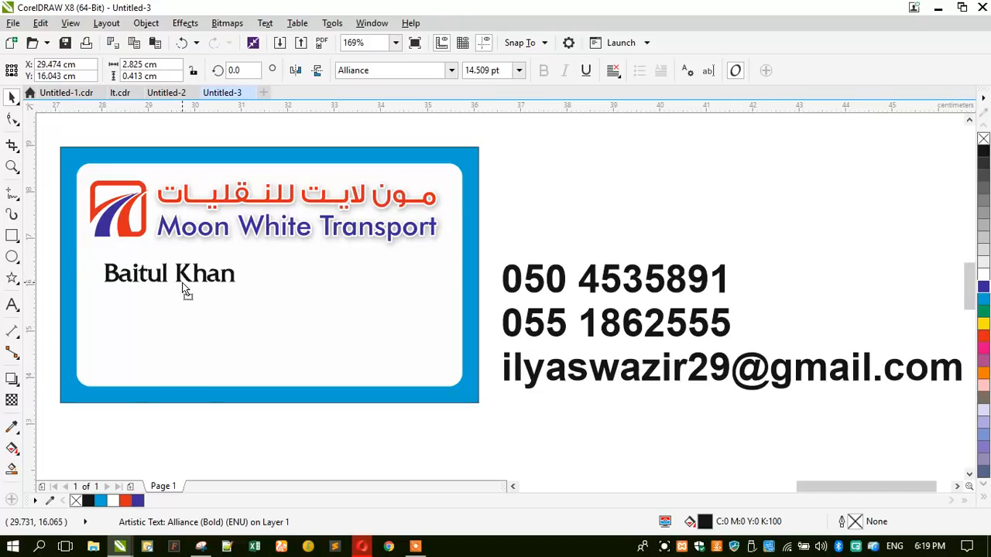
{"action": "left_click", "coordinate": [570, 307]}
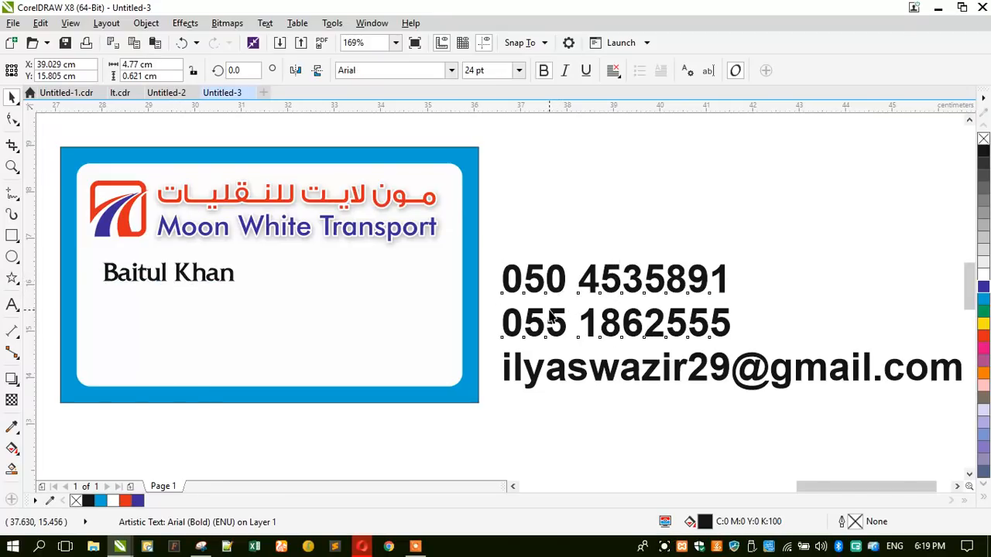
- Shrink both phone numbers to fit beside the name and group them
{"action": "left_click", "coordinate": [551, 317], "text": "shift"}
{"action": "left_click_drag", "start_coordinate": [500, 341], "coordinate": [295, 299]}
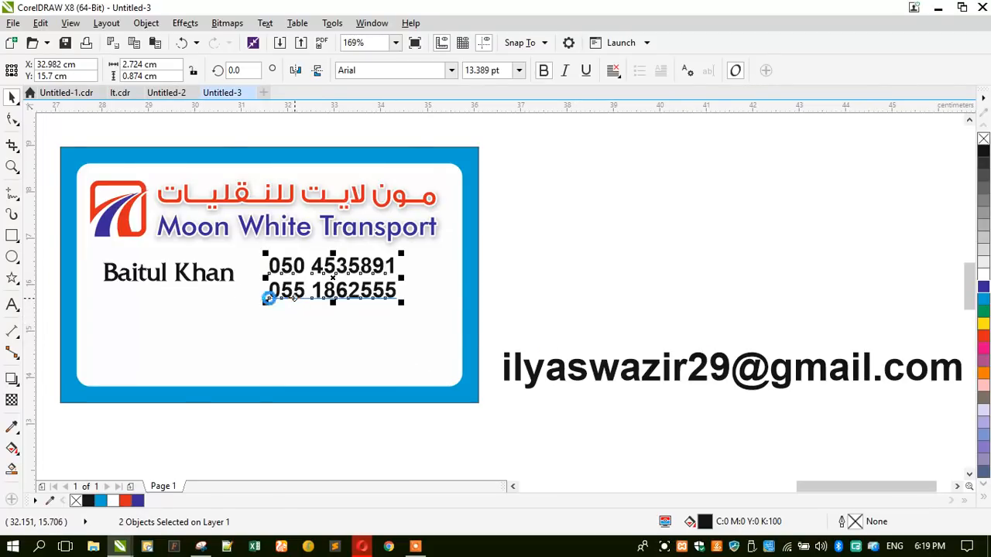
{"action": "key", "text": "ctrl+g"}
{"action": "left_click_drag", "start_coordinate": [224, 278], "coordinate": [234, 285]}
- Draw a rounded rectangle around the name and numbers, centre it under the logo, fill it red
{"action": "left_click", "coordinate": [12, 237]}
{"action": "left_click_drag", "start_coordinate": [88, 248], "coordinate": [446, 304]}
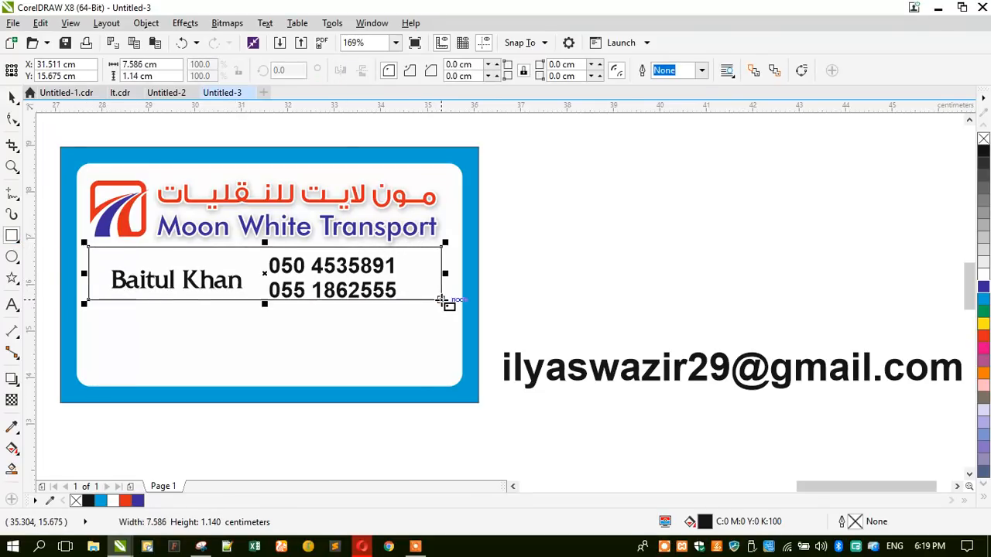
{"action": "left_click", "coordinate": [11, 118]}
{"action": "left_click_drag", "start_coordinate": [89, 249], "coordinate": [106, 255]}
{"action": "left_click", "coordinate": [11, 97]}
{"action": "left_click", "coordinate": [178, 182], "text": "shift"}
{"action": "key", "text": "c"}
{"action": "left_click", "coordinate": [156, 115]}
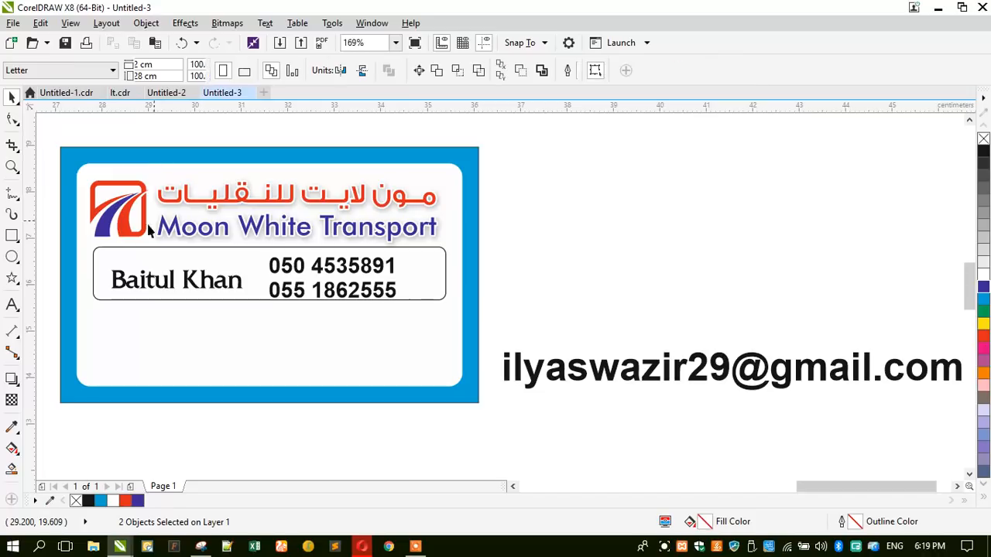
{"action": "left_click", "coordinate": [115, 259]}
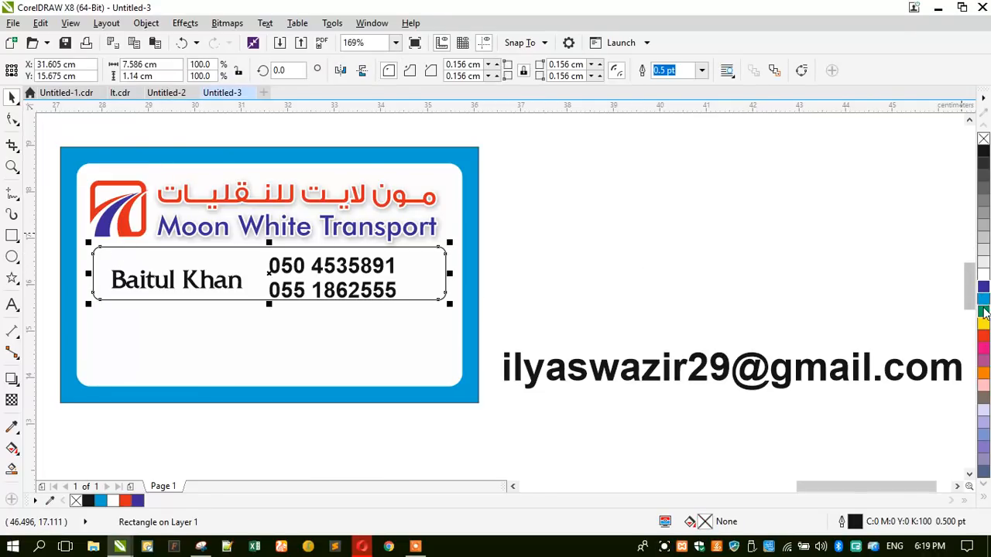
{"action": "left_click", "coordinate": [982, 338]}
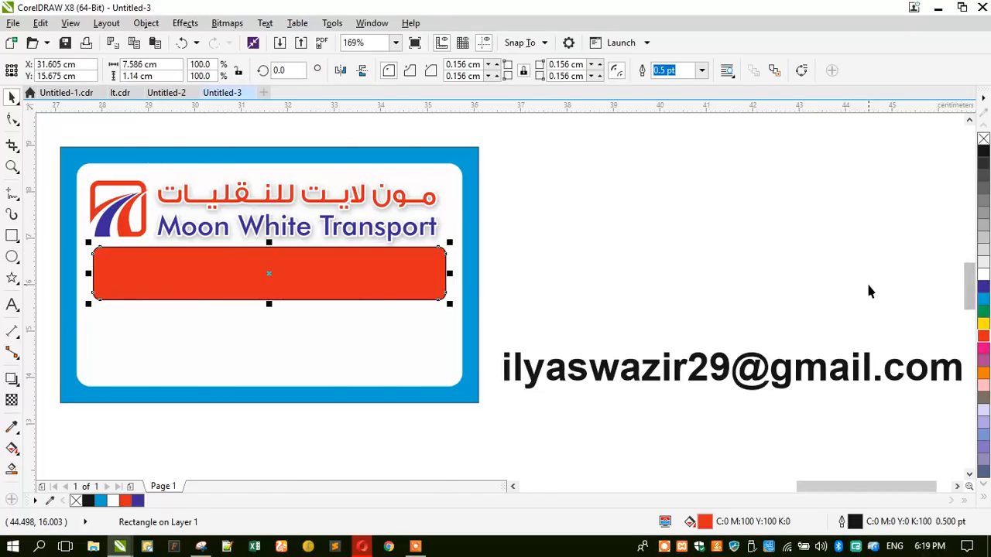
- Recolour the box blue, bring the name and phone texts to the front, and centre them on it
{"action": "left_click", "coordinate": [984, 287]}
{"action": "left_click_drag", "start_coordinate": [636, 222], "coordinate": [195, 312]}
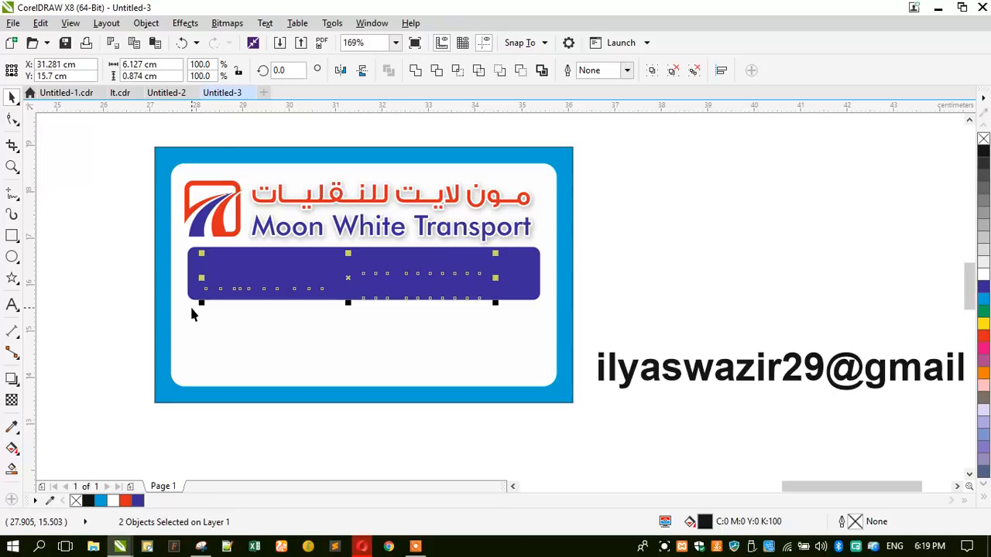
{"action": "key", "text": "shift+Page_Up"}
{"action": "left_click", "coordinate": [230, 263], "text": "shift"}
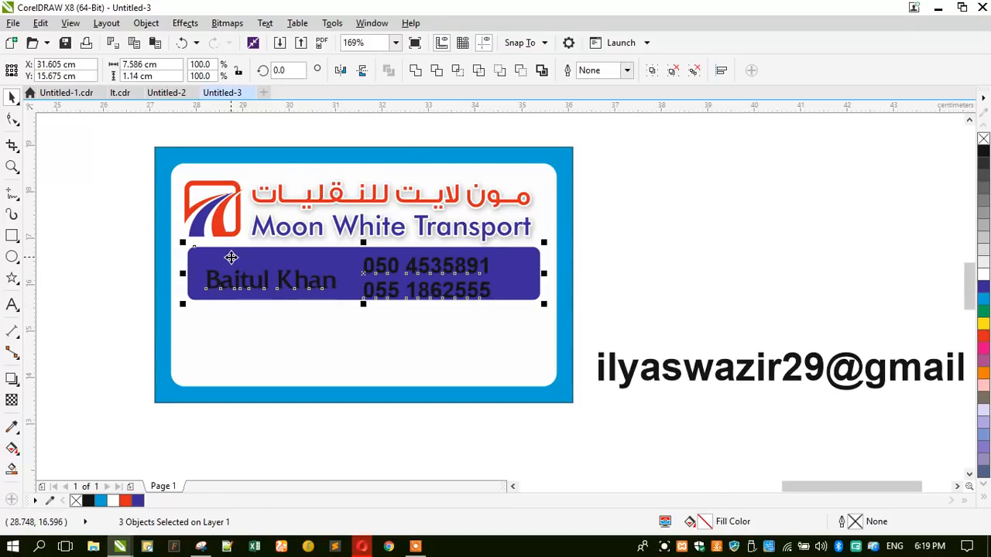
{"action": "key", "text": "e"}
{"action": "key", "text": "c"}
{"action": "key", "text": "Escape"}
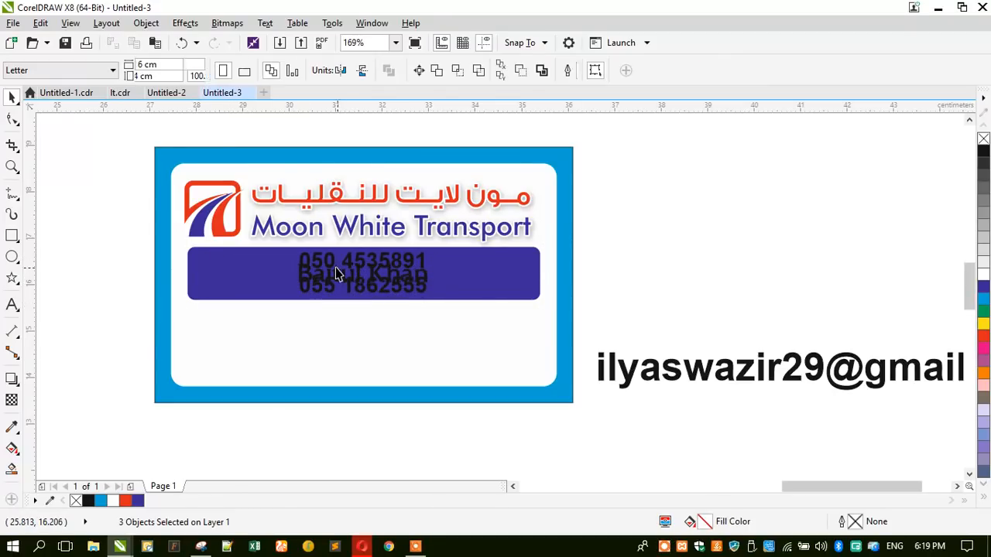
- Move the phone numbers to the bar's right side and the name to its left end
{"action": "left_click_drag", "start_coordinate": [331, 272], "coordinate": [426, 275]}
{"action": "left_click_drag", "start_coordinate": [350, 274], "coordinate": [233, 269]}
{"action": "key", "text": "ctrl+z"}
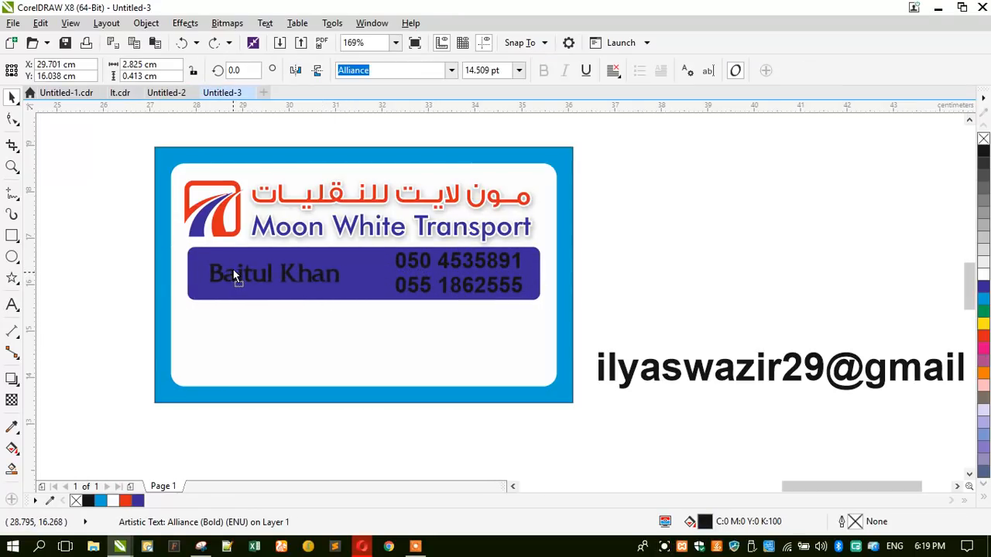
- Make the blue bar slightly taller and centre the phone numbers vertically on it
{"action": "left_click", "coordinate": [400, 274]}
{"action": "scroll", "coordinate": [482, 259], "scroll_direction": "up", "scroll_amount": 2}
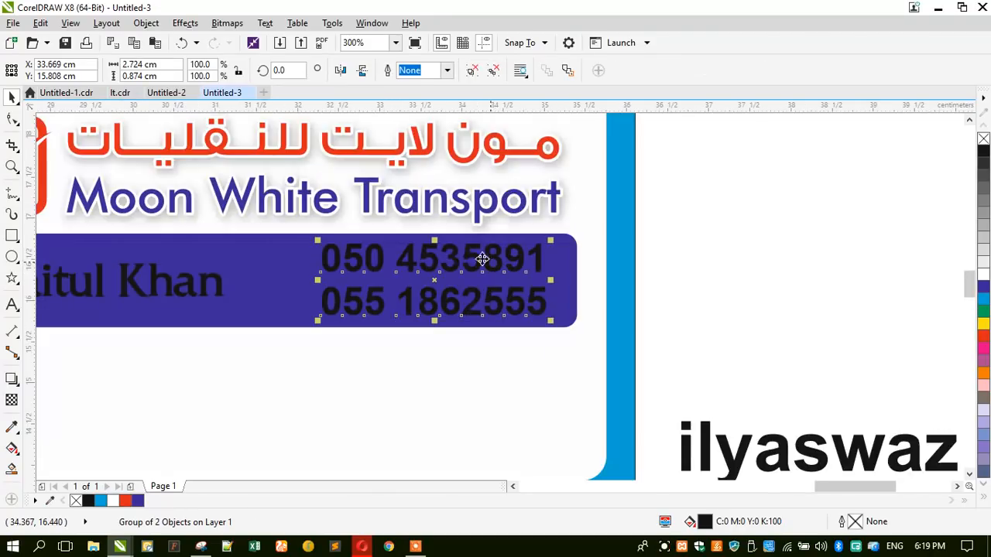
{"action": "left_click", "coordinate": [329, 262], "text": "ctrl"}
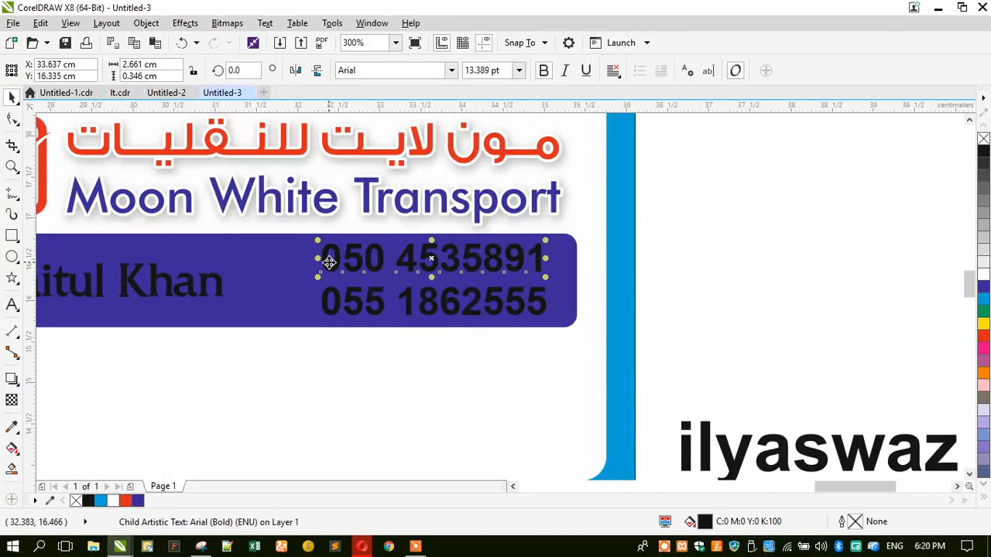
{"action": "scroll", "coordinate": [321, 258], "scroll_direction": "up", "scroll_amount": 2}
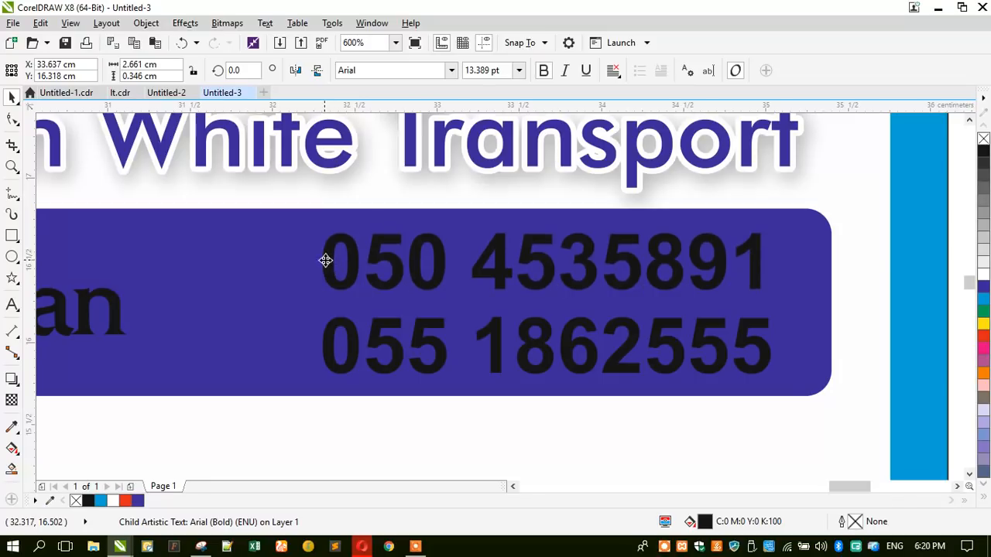
{"action": "left_click", "coordinate": [296, 256]}
{"action": "scroll", "coordinate": [295, 256], "scroll_direction": "down", "scroll_amount": 2}
{"action": "left_click_drag", "start_coordinate": [259, 331], "coordinate": [258, 339]}
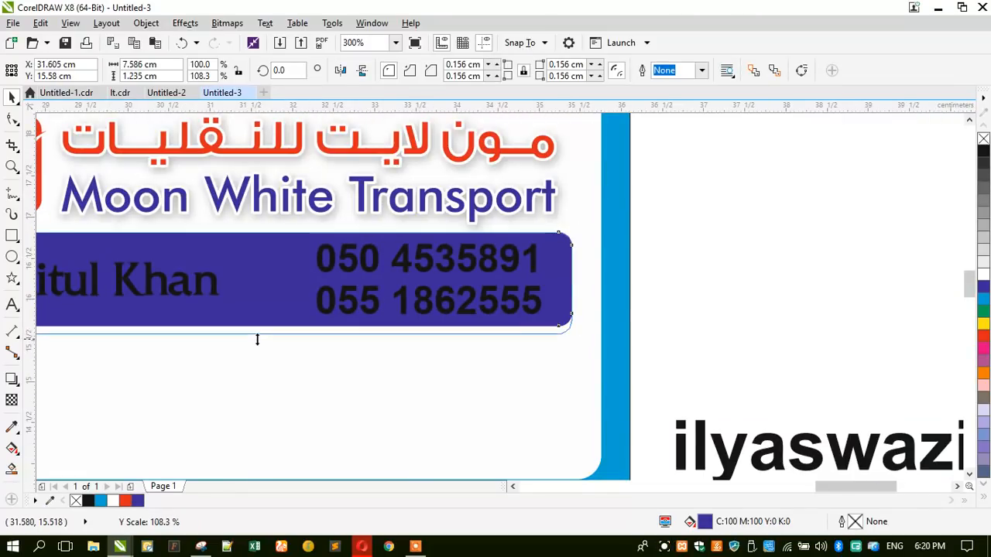
{"action": "left_click", "coordinate": [332, 302]}
{"action": "left_click", "coordinate": [240, 277], "text": "shift"}
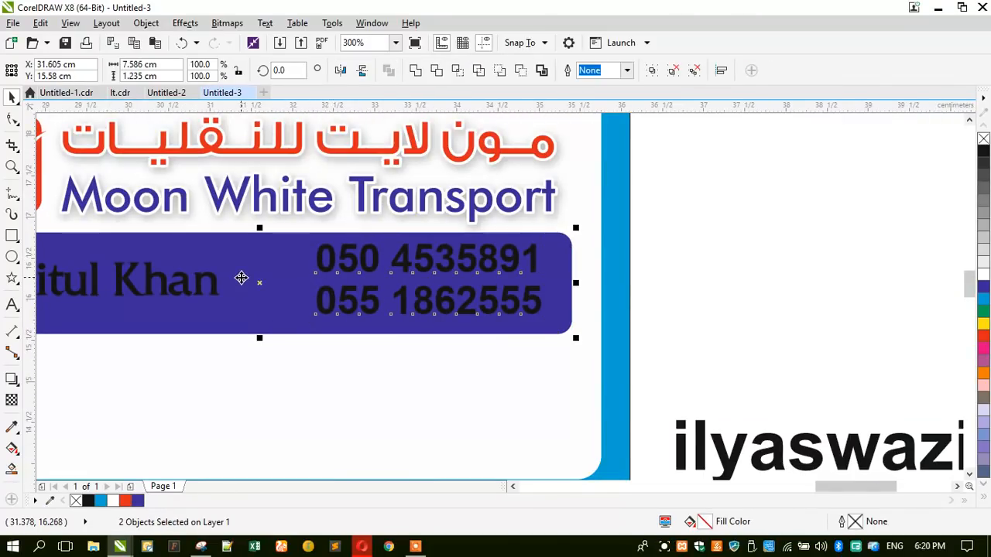
{"action": "key", "text": "c"}
- Colour the contact name yellow and the phone-number group white
{"action": "left_click", "coordinate": [206, 278]}
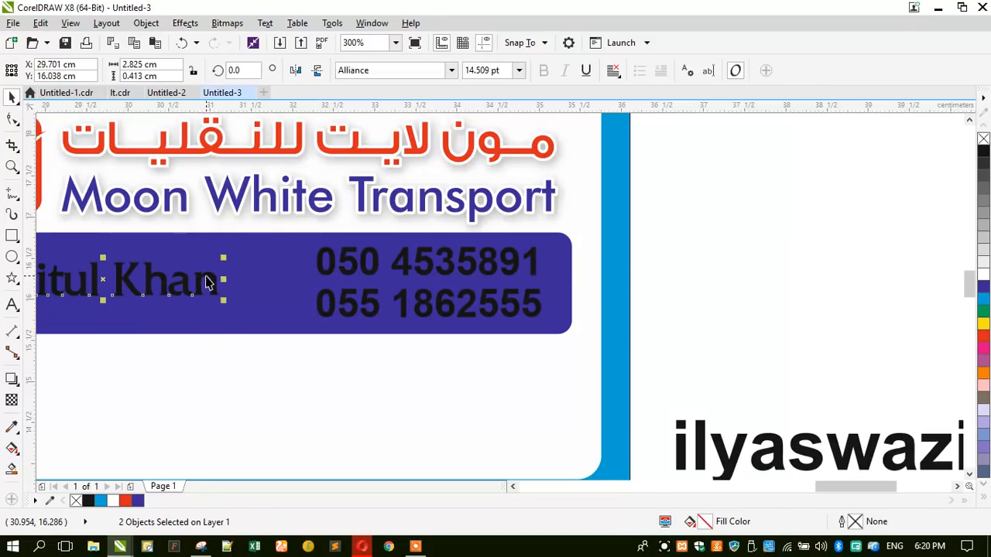
{"action": "left_click", "coordinate": [983, 325]}
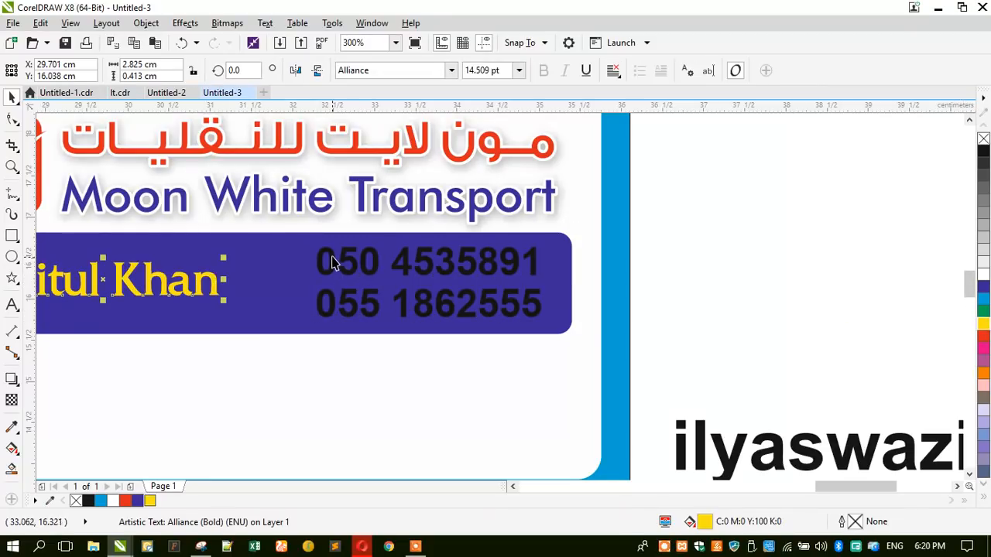
{"action": "left_click", "coordinate": [348, 268]}
{"action": "left_click", "coordinate": [983, 276]}
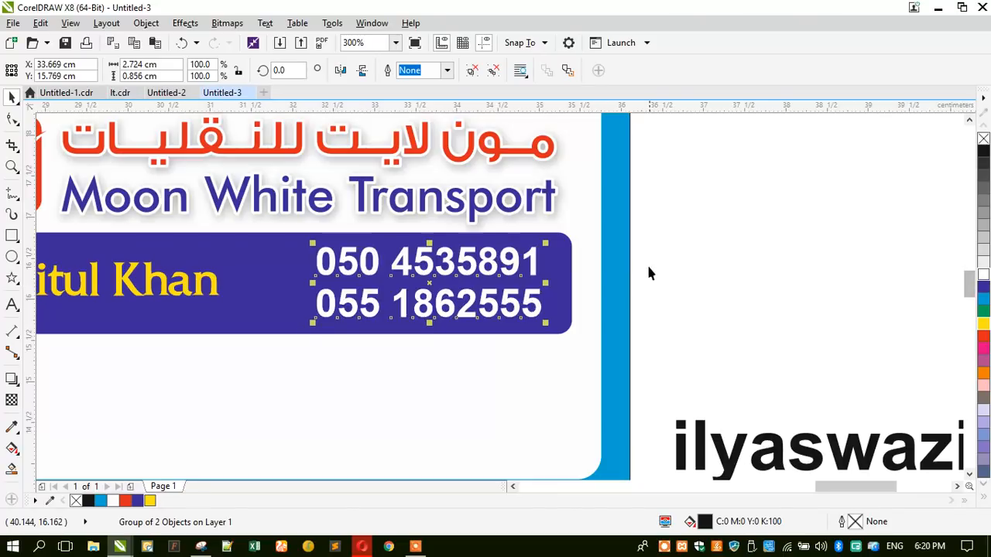
{"action": "scroll", "coordinate": [651, 267], "scroll_direction": "down", "scroll_amount": 2}
{"action": "left_click", "coordinate": [176, 361]}
{"action": "scroll", "coordinate": [229, 305], "scroll_direction": "down", "scroll_amount": 2}
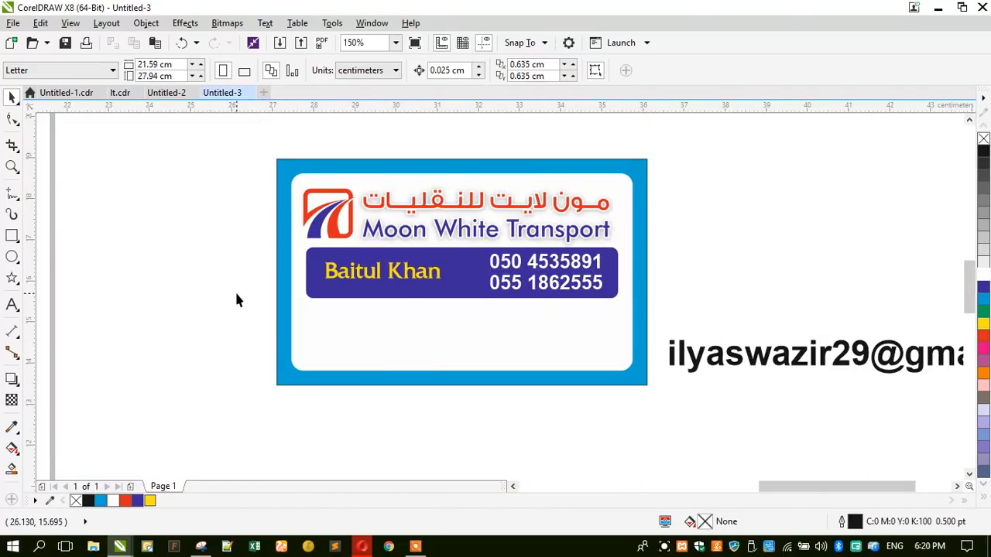
- Move the logo and company name group up slightly
{"action": "scroll", "coordinate": [294, 311], "scroll_direction": "up", "scroll_amount": 2}
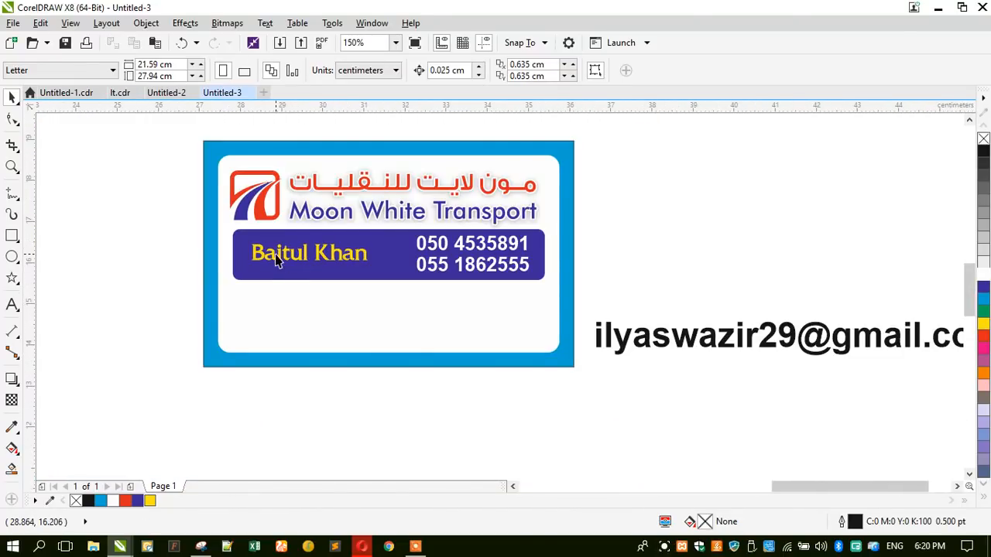
{"action": "left_click", "coordinate": [268, 201]}
{"action": "left_click", "coordinate": [246, 184]}
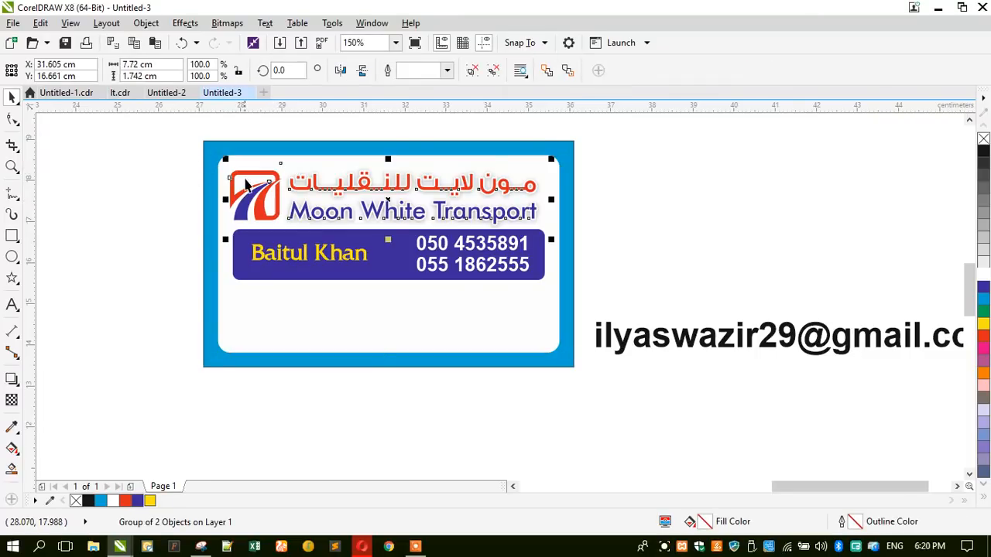
{"action": "scroll", "coordinate": [273, 168], "scroll_direction": "up", "scroll_amount": 2}
{"action": "left_click_drag", "start_coordinate": [272, 185], "coordinate": [275, 172]}
- Shrink the blue bar around its centre and pull the name and phone numbers inward
{"action": "left_click", "coordinate": [239, 323]}
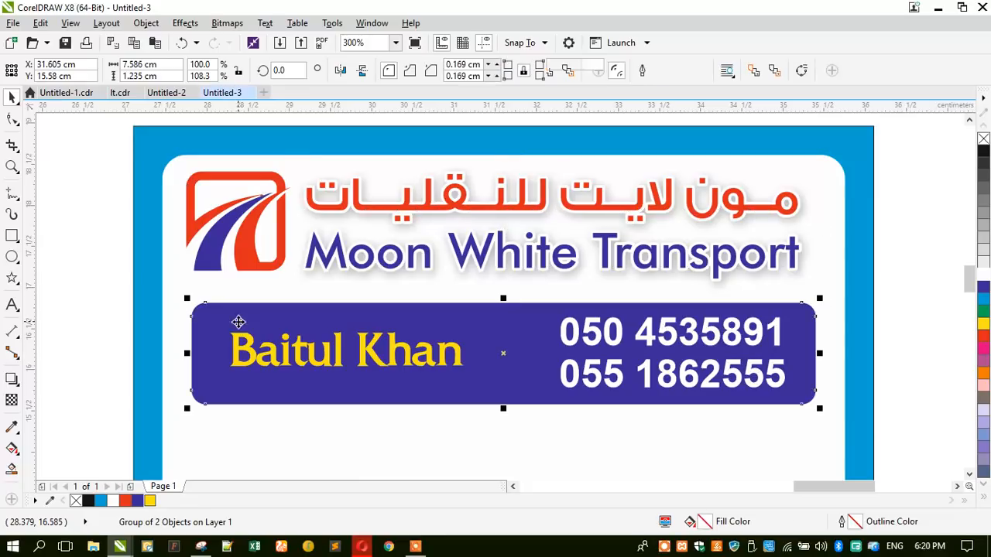
{"action": "left_click_drag", "start_coordinate": [188, 299], "coordinate": [213, 303]}
{"action": "left_click", "coordinate": [568, 350]}
{"action": "left_click_drag", "start_coordinate": [568, 350], "coordinate": [551, 350]}
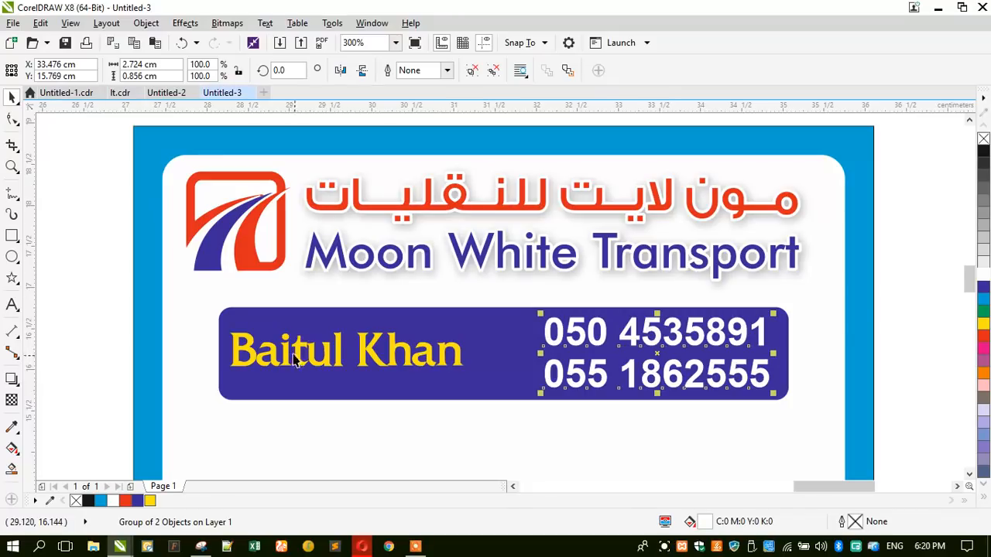
{"action": "left_click_drag", "start_coordinate": [271, 351], "coordinate": [279, 351]}
- Group the blue bar with its two texts and move the group higher on the card
{"action": "left_click_drag", "start_coordinate": [90, 291], "coordinate": [829, 432]}
{"action": "key", "text": "ctrl+g"}
{"action": "left_click_drag", "start_coordinate": [455, 381], "coordinate": [457, 368]}
{"action": "scroll", "coordinate": [401, 288], "scroll_direction": "down", "scroll_amount": 3}
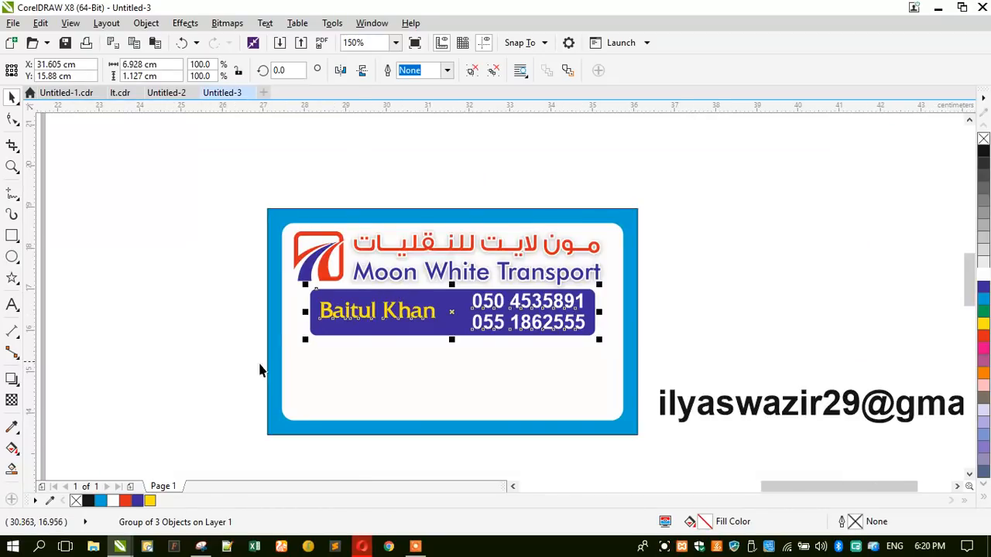
{"action": "left_click", "coordinate": [300, 401]}
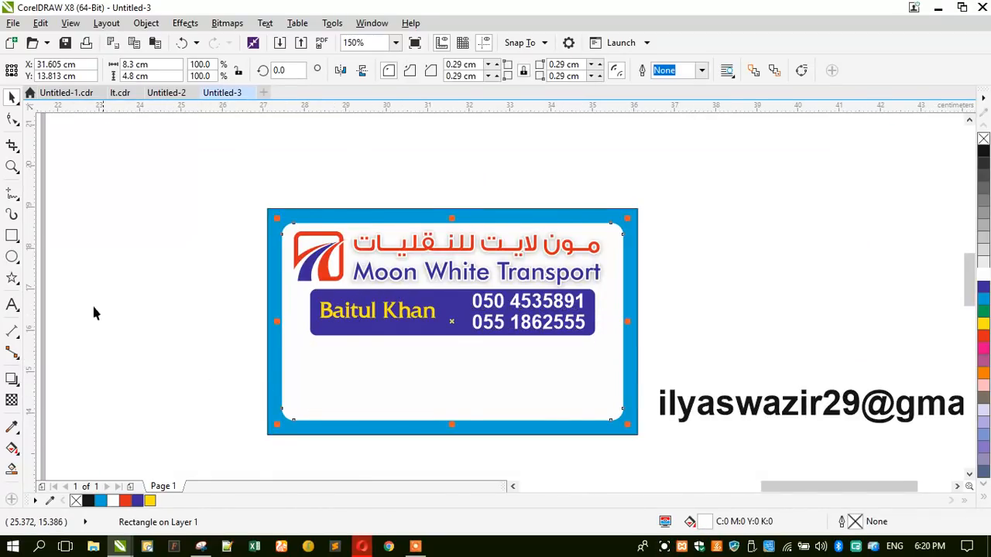
{"action": "left_click", "coordinate": [12, 237]}
- Draw a wide rectangle below the card, then move and shrink the email text to about 72%
{"action": "left_click_drag", "start_coordinate": [217, 391], "coordinate": [691, 435]}
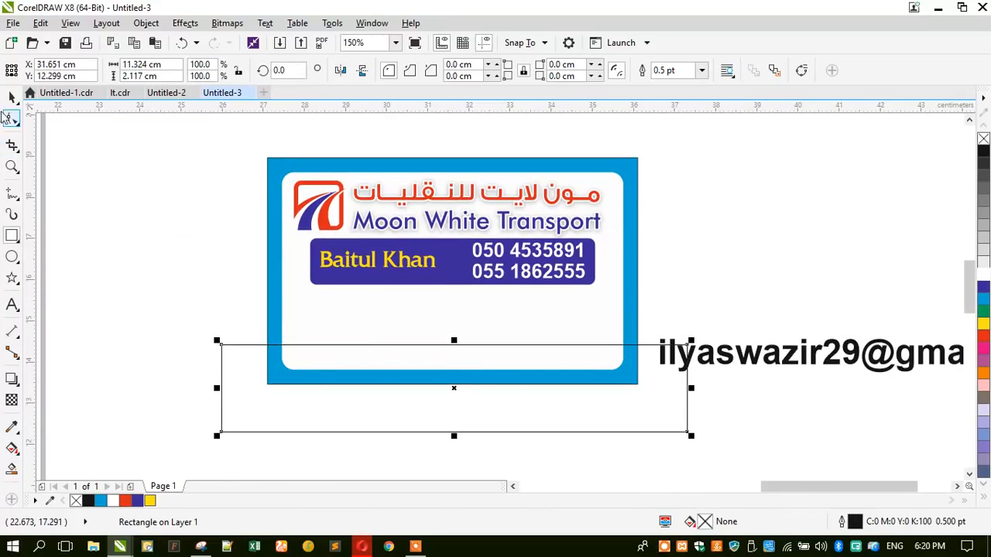
{"action": "left_click", "coordinate": [7, 99]}
{"action": "scroll", "coordinate": [165, 251], "scroll_direction": "down", "scroll_amount": 1}
{"action": "scroll", "coordinate": [521, 309], "scroll_direction": "up", "scroll_amount": 1}
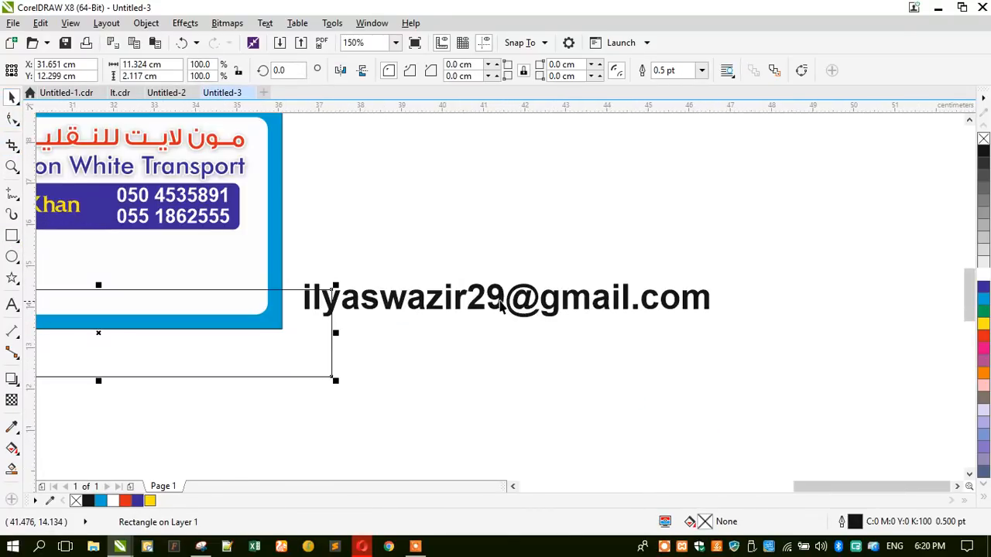
{"action": "left_click_drag", "start_coordinate": [500, 300], "coordinate": [530, 341]}
{"action": "left_click_drag", "start_coordinate": [331, 359], "coordinate": [391, 339]}
- Type the business location and an 'Email:' label before the email address
{"action": "double_click", "coordinate": [393, 339]}
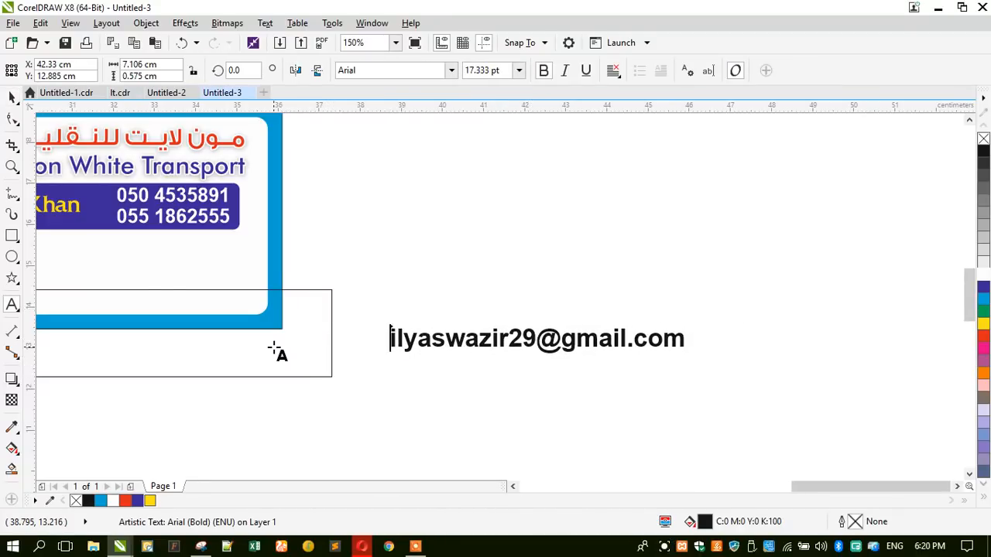
{"action": "type", "text": "Em"}
{"action": "key", "text": "BackSpace"}
{"action": "key", "text": "BackSpace"}
{"action": "type", "text": "Abu "}
{"action": "type", "text": "Dhabi 0 U"}
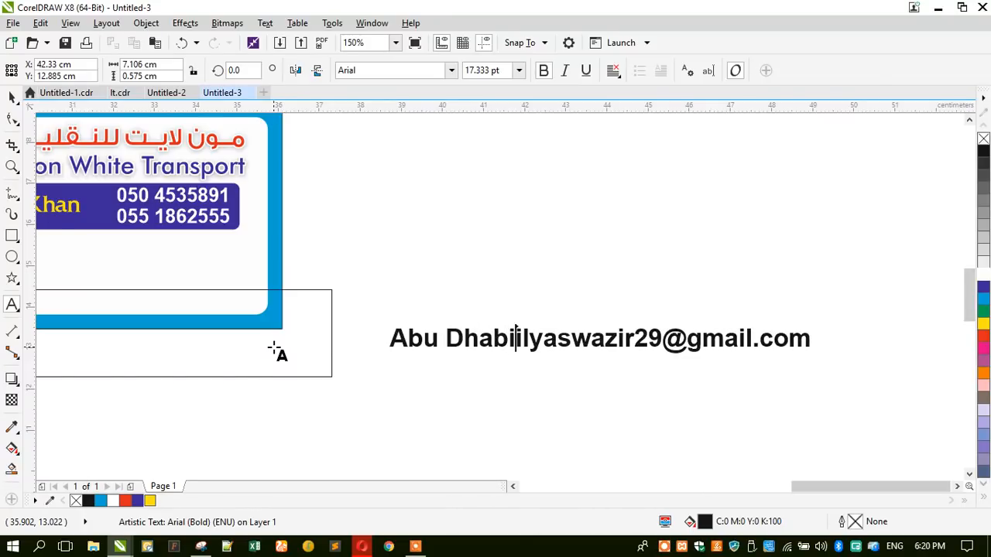
{"action": "key", "text": "BackSpace"}
{"action": "key", "text": "BackSpace"}
{"action": "key", "text": "BackSpace"}
{"action": "key", "text": "BackSpace"}
{"action": "key", "text": "BackSpace"}
{"action": "key", "text": "BackSpace"}
{"action": "key", "text": "BackSpace"}
{"action": "key", "text": "BackSpace"}
{"action": "key", "text": "BackSpace"}
{"action": "key", "text": "BackSpace"}
{"action": "key", "text": "BackSpace"}
{"action": "key", "text": "BackSpace"}
{"action": "key", "text": "BackSpace"}
{"action": "type", "text": "Musaffah, Abu Dhabi - UAE. Email:"}
- Set the contact line in bold Swis721 Cn BT
{"action": "left_click", "coordinate": [11, 97]}
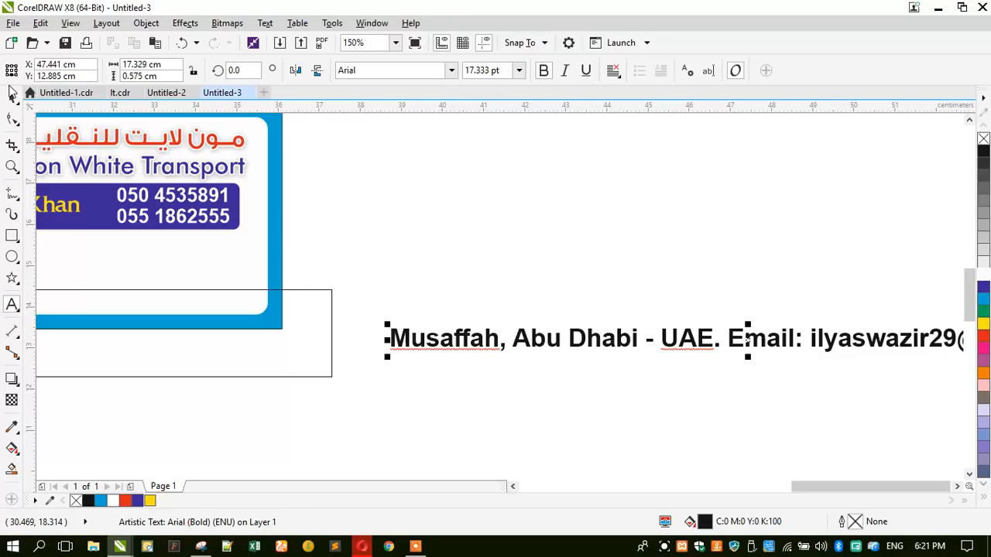
{"action": "left_click", "coordinate": [356, 70]}
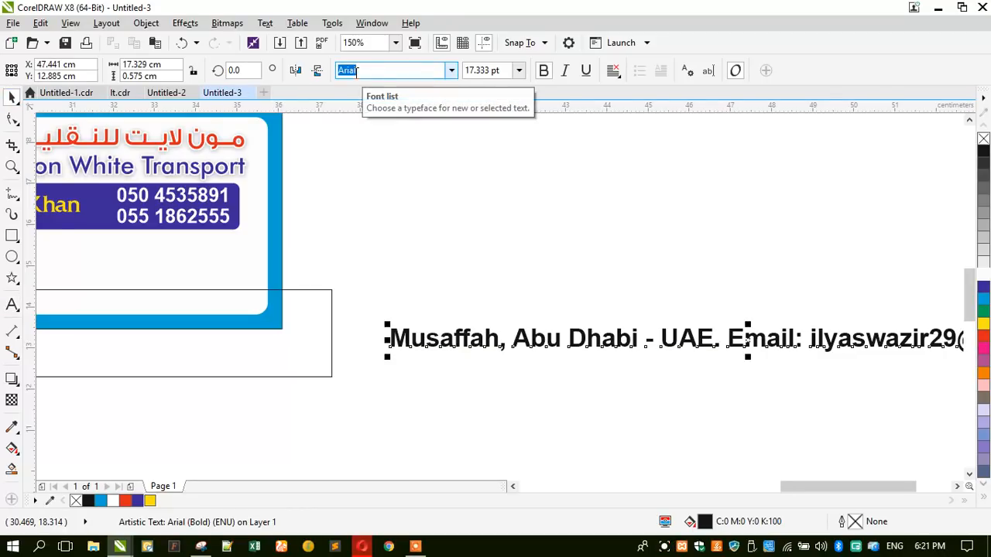
{"action": "type", "text": "Swis721 BT"}
{"action": "key", "text": "Return"}
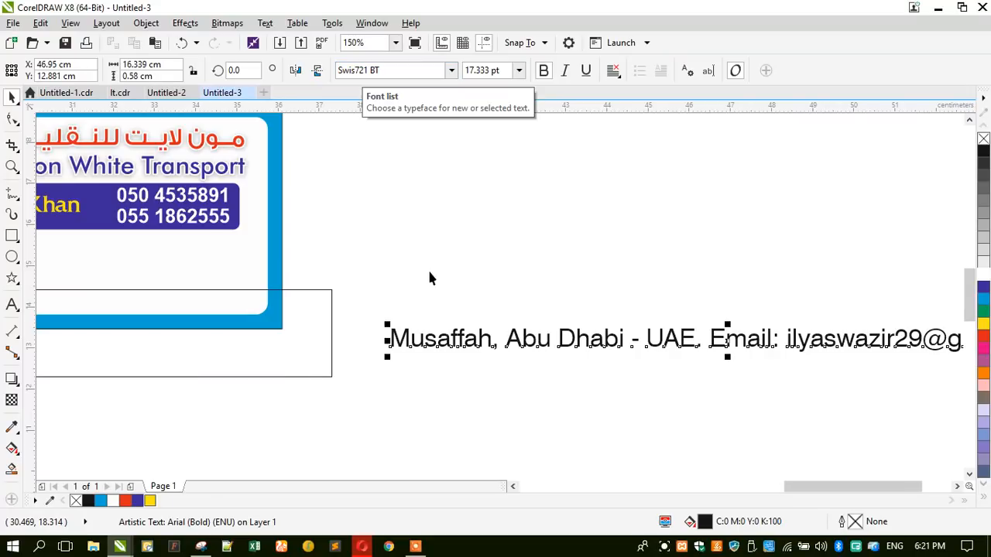
{"action": "left_click", "coordinate": [451, 71]}
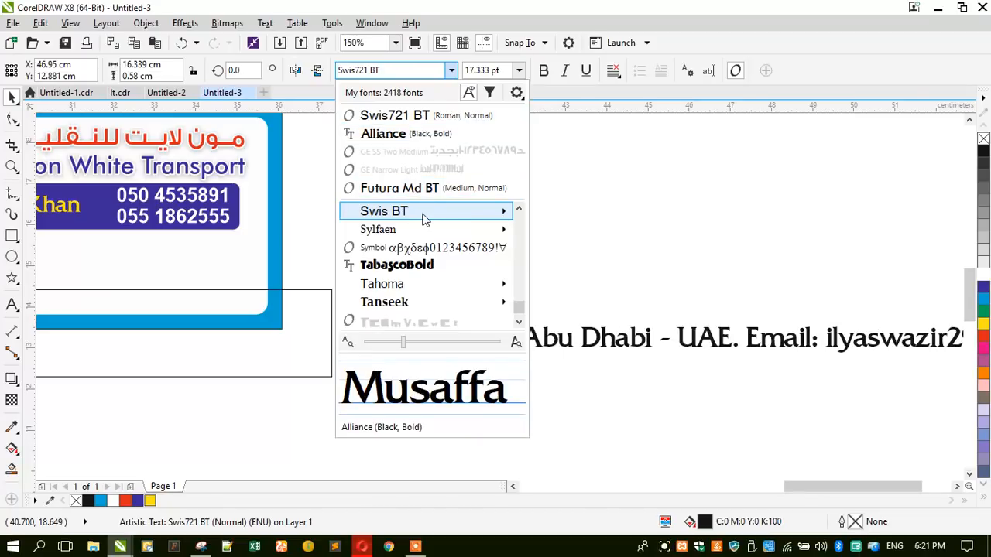
{"action": "mouse_move", "coordinate": [504, 209]}
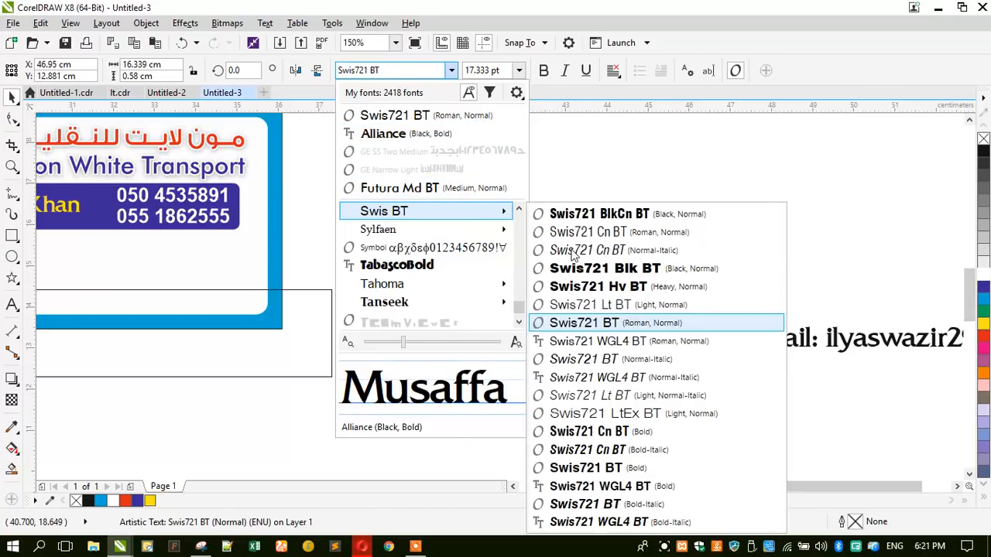
{"action": "left_click", "coordinate": [589, 231]}
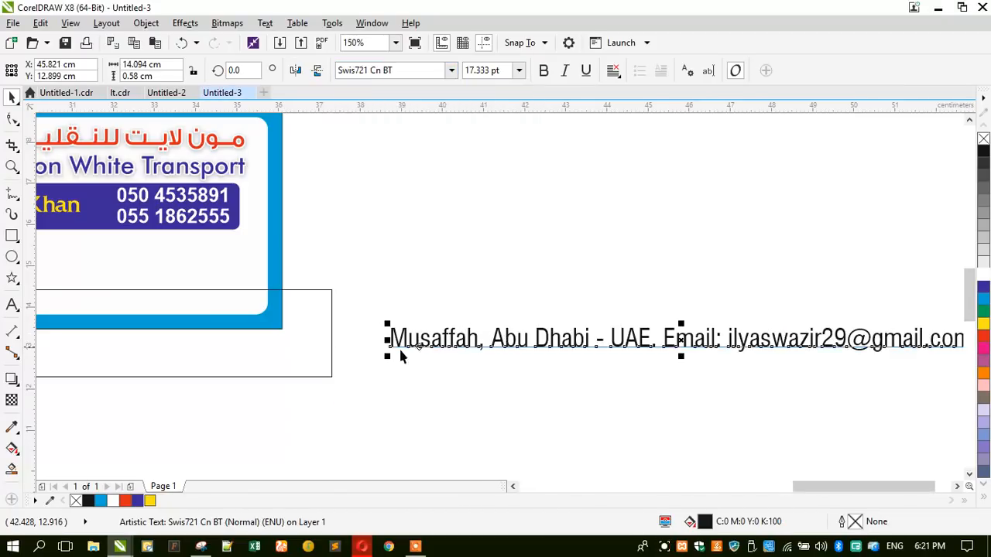
{"action": "key", "text": "ctrl+b"}
- Shrink the contact line to about 9.1 pt and place it along the card's bottom edge
{"action": "left_click_drag", "start_coordinate": [388, 359], "coordinate": [440, 367]}
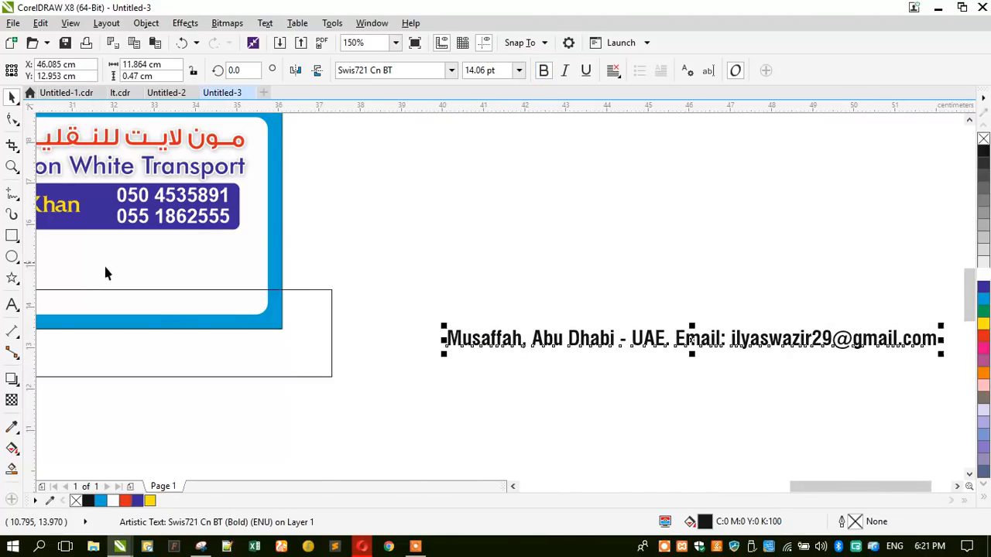
{"action": "scroll", "coordinate": [629, 342], "scroll_direction": "down", "scroll_amount": 1}
{"action": "left_click_drag", "start_coordinate": [628, 343], "coordinate": [333, 321]}
{"action": "scroll", "coordinate": [293, 302], "scroll_direction": "up", "scroll_amount": 1}
{"action": "left_click_drag", "start_coordinate": [180, 329], "coordinate": [264, 306]}
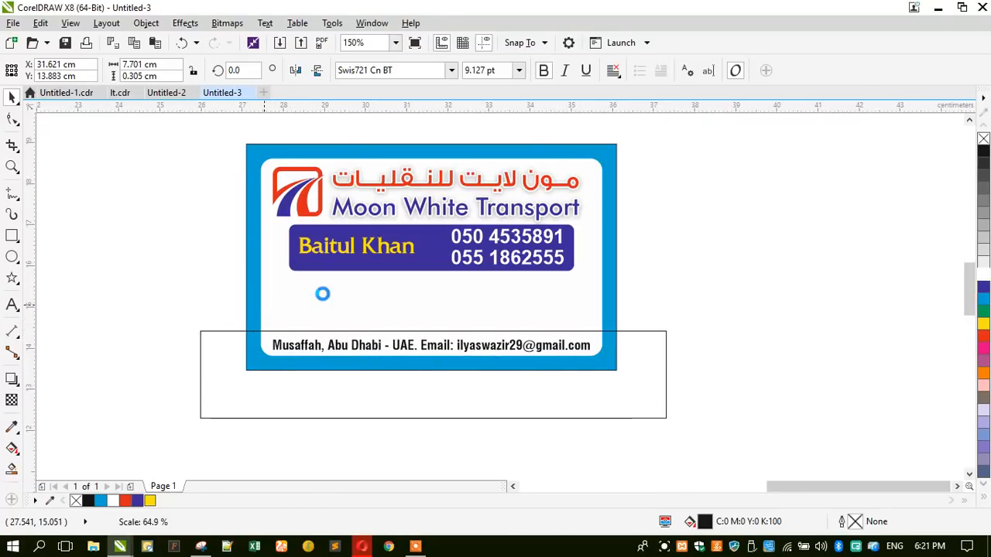
{"action": "left_click", "coordinate": [321, 290], "text": "shift"}
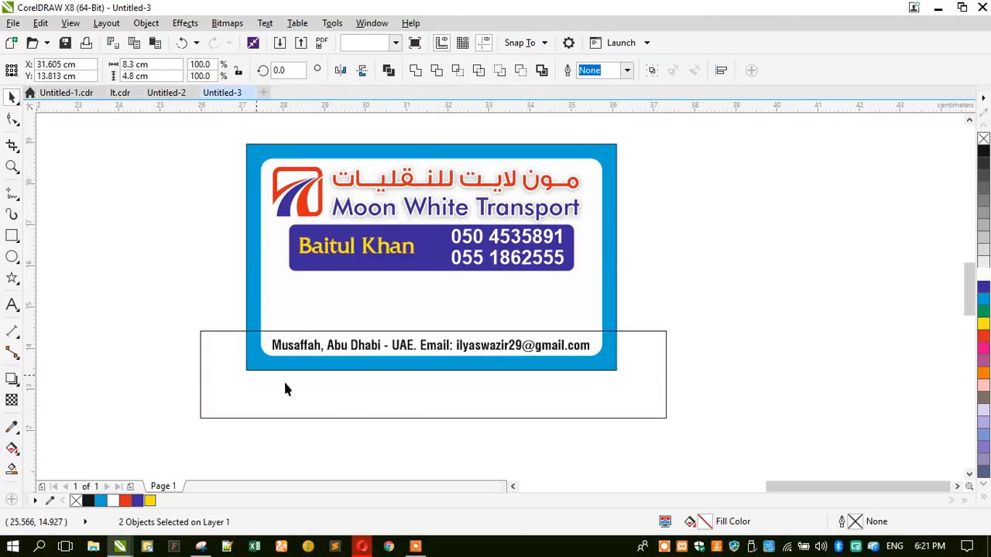
- Move the outline rectangle up to the card bottom and nudge the address line into place
{"action": "left_click", "coordinate": [347, 403]}
{"action": "scroll", "coordinate": [403, 377], "scroll_direction": "up", "scroll_amount": 1}
{"action": "left_click_drag", "start_coordinate": [405, 378], "coordinate": [403, 372]}
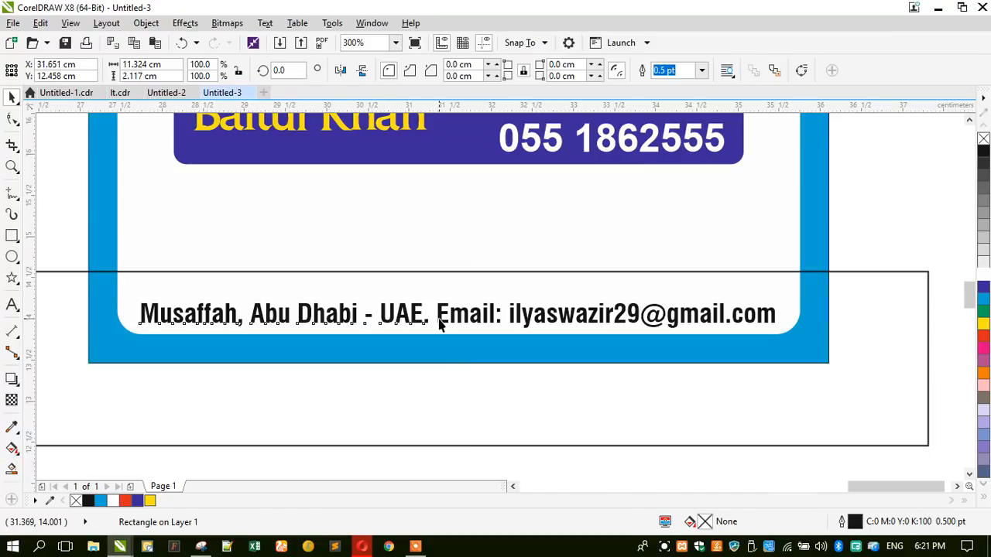
{"action": "left_click", "coordinate": [438, 325]}
{"action": "key", "text": "Up"}
{"action": "left_click_drag", "start_coordinate": [440, 316], "coordinate": [438, 319]}
- Intersect the rectangle with the white card panel to cut a strip, then delete the leftover rectangle
{"action": "left_click", "coordinate": [399, 387]}
{"action": "left_click_drag", "start_coordinate": [402, 397], "coordinate": [399, 403]}
{"action": "left_click", "coordinate": [124, 209], "text": "shift"}
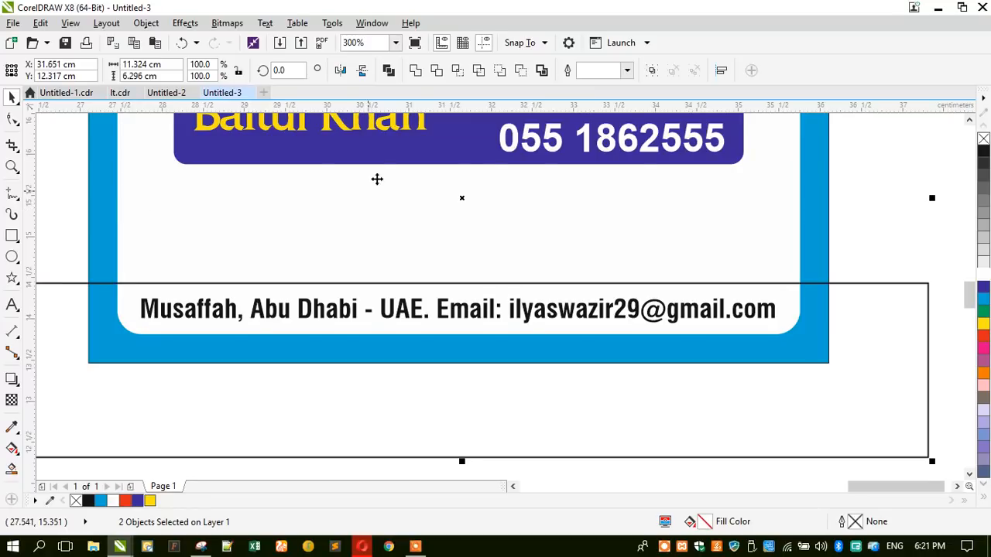
{"action": "scroll", "coordinate": [502, 361], "scroll_direction": "down", "scroll_amount": 2}
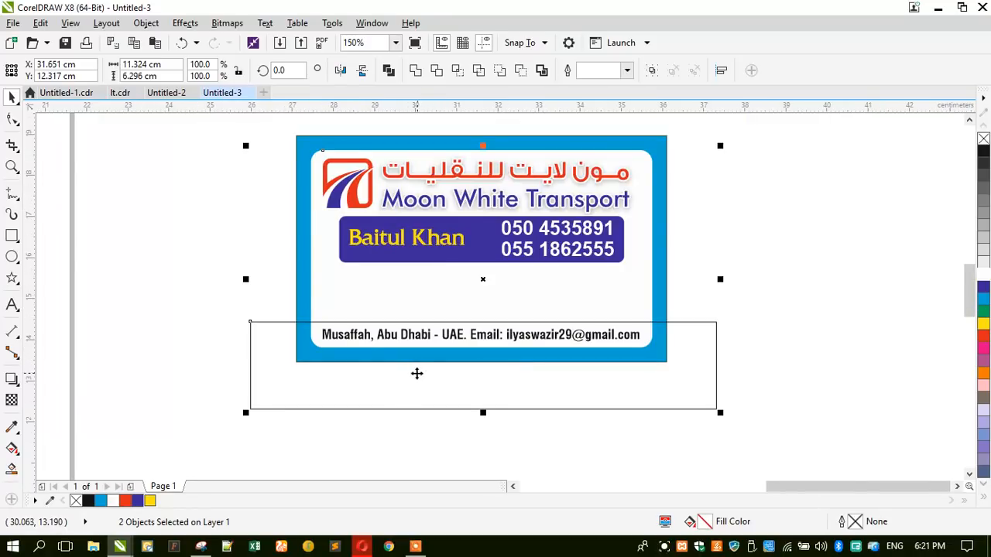
{"action": "left_click", "coordinate": [457, 71]}
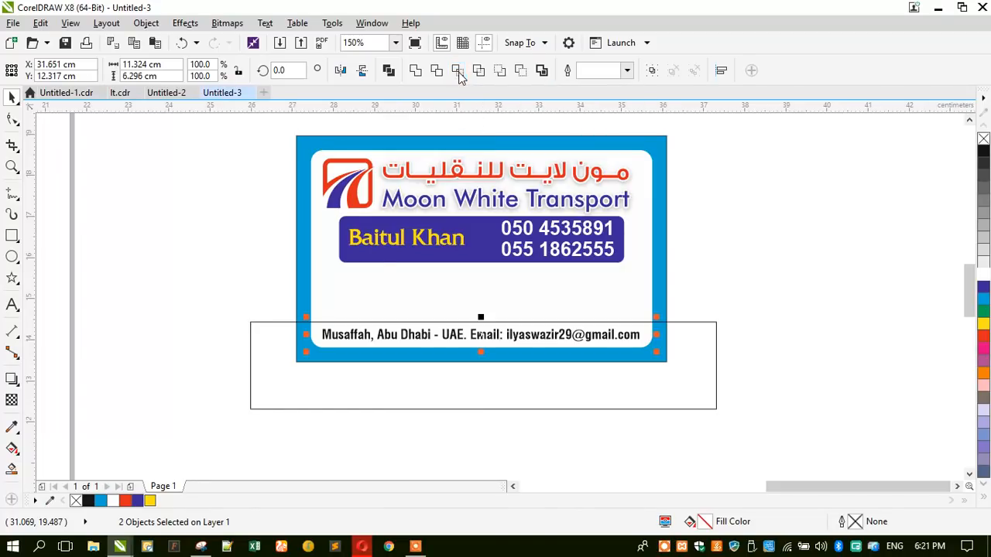
{"action": "left_click", "coordinate": [259, 362]}
{"action": "key", "text": "Delete"}
- Fill the new footer strip black, keeping the address and email line on top
{"action": "left_click", "coordinate": [316, 339]}
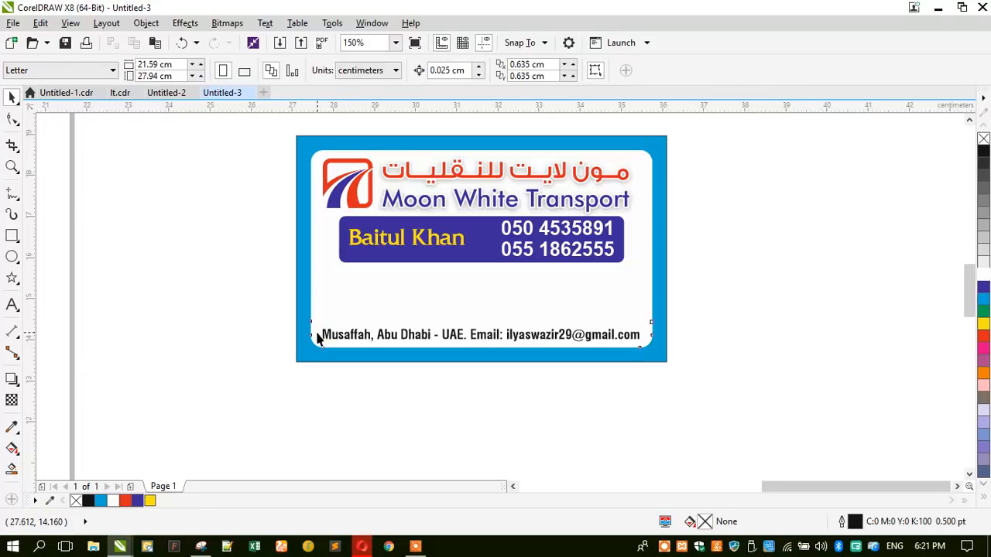
{"action": "left_click", "coordinate": [984, 154]}
{"action": "left_click_drag", "start_coordinate": [749, 312], "coordinate": [316, 379]}
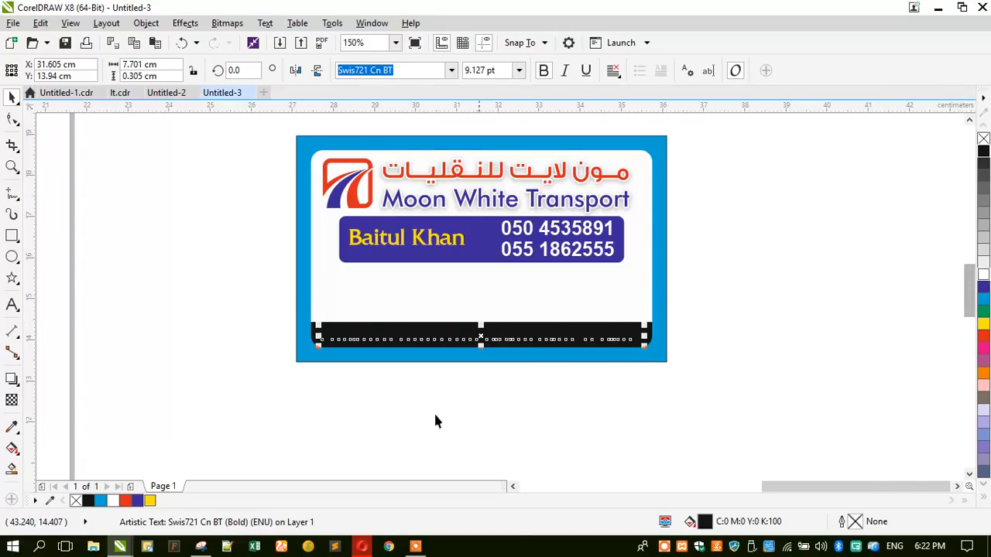
{"action": "key", "text": "Delete"}
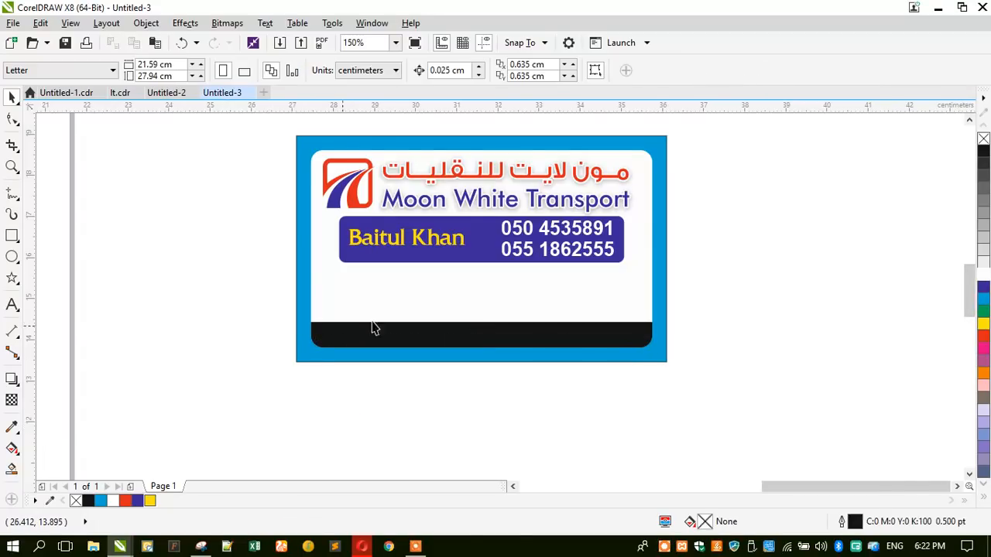
{"action": "key", "text": "ctrl+z"}
{"action": "left_click", "coordinate": [236, 364]}
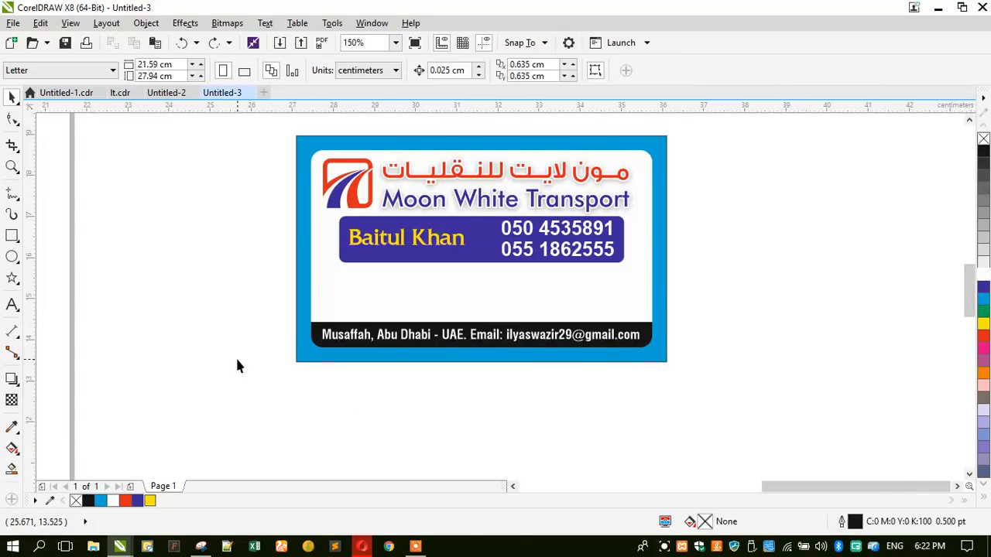
{"action": "scroll", "coordinate": [238, 366], "scroll_direction": "up", "scroll_amount": 2}
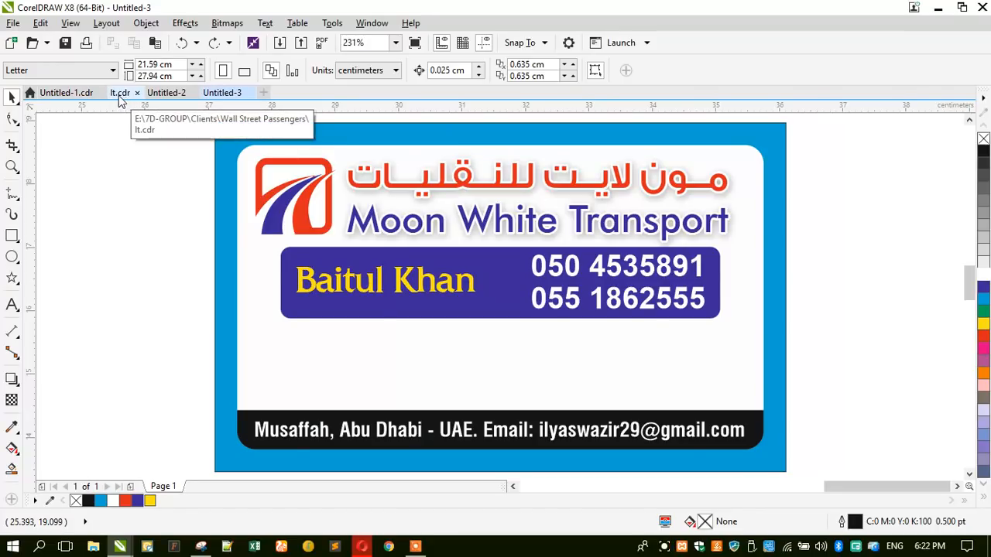
- Switch to the lt.cdr letterhead and select the mobile-phone icon in its footer
{"action": "left_click", "coordinate": [64, 96]}
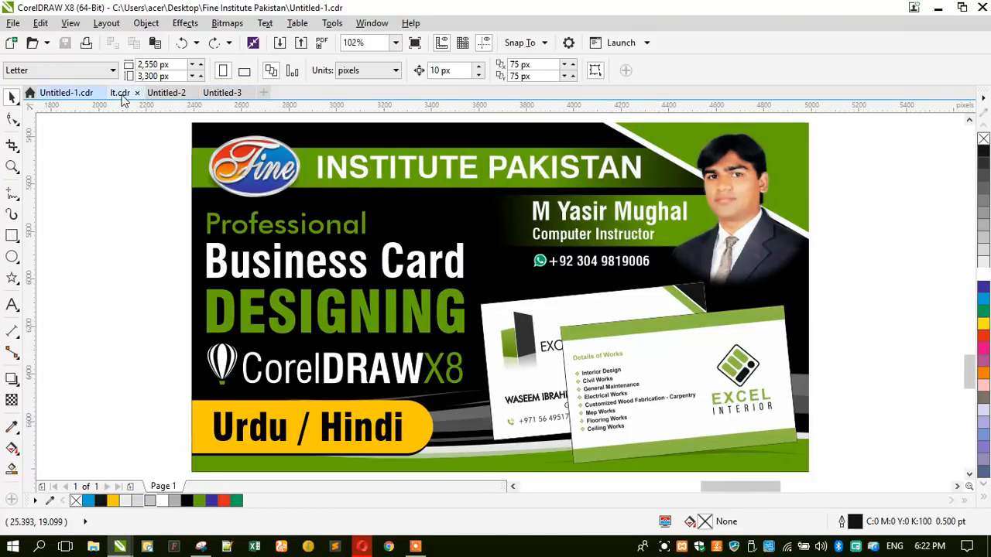
{"action": "left_click", "coordinate": [120, 95]}
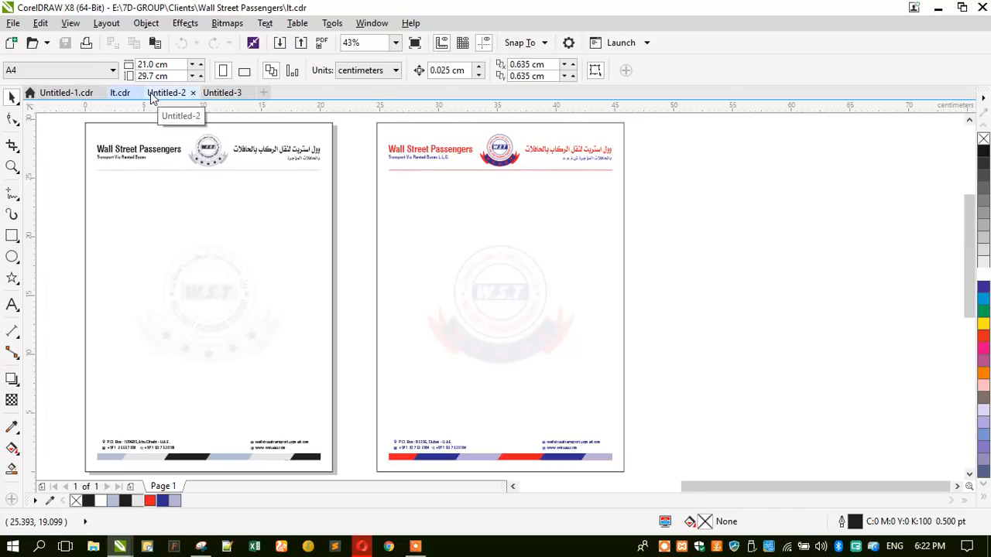
{"action": "scroll", "coordinate": [94, 453], "scroll_direction": "up", "scroll_amount": 6}
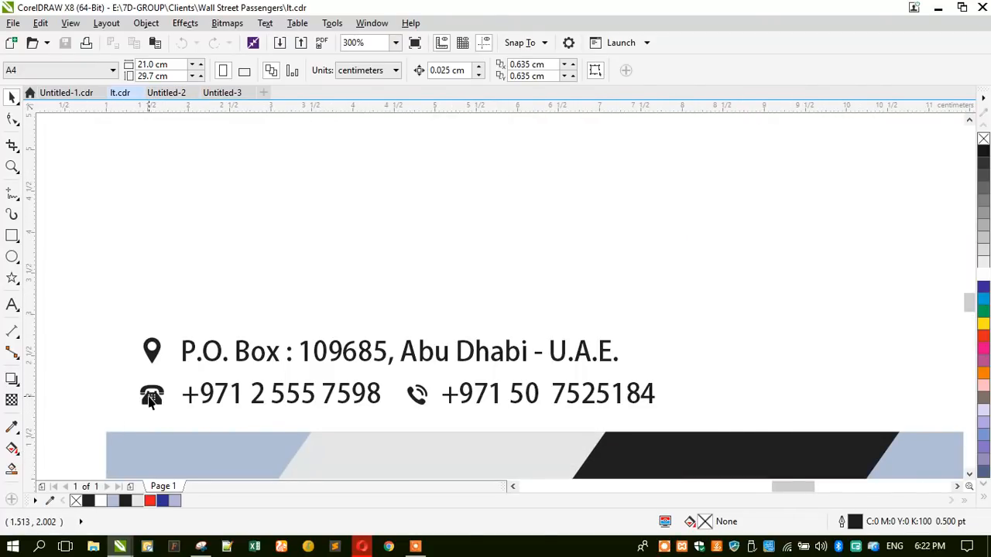
{"action": "left_click", "coordinate": [416, 399]}
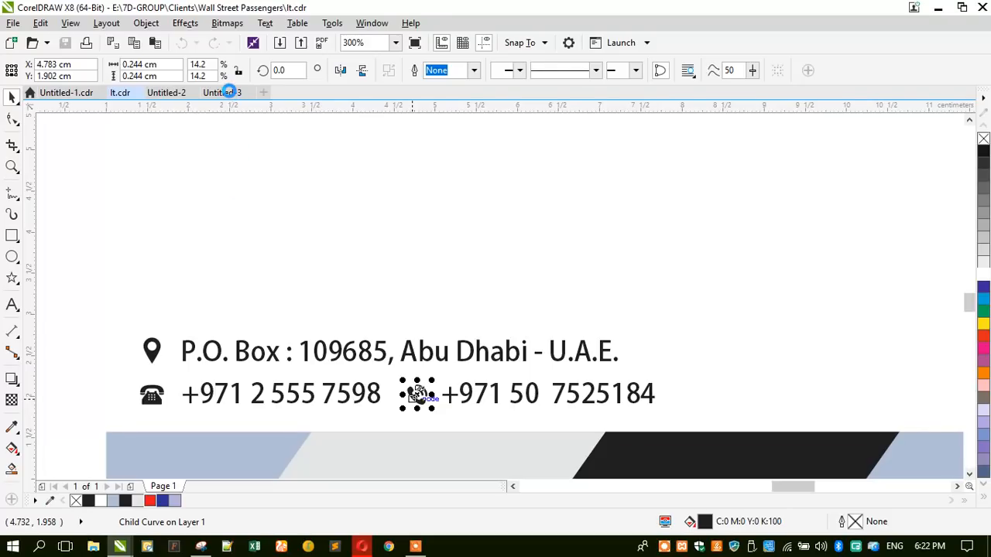
- Paste the phone icon into the business card and centre it on the card panel
{"action": "scroll", "coordinate": [464, 418], "scroll_direction": "down", "scroll_amount": 2}
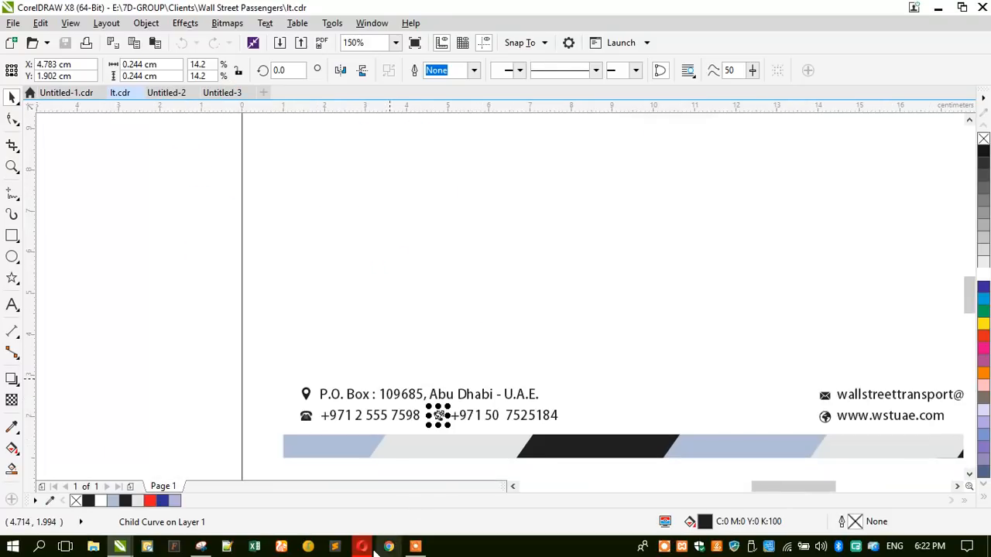
{"action": "scroll", "coordinate": [215, 302], "scroll_direction": "down", "scroll_amount": 3}
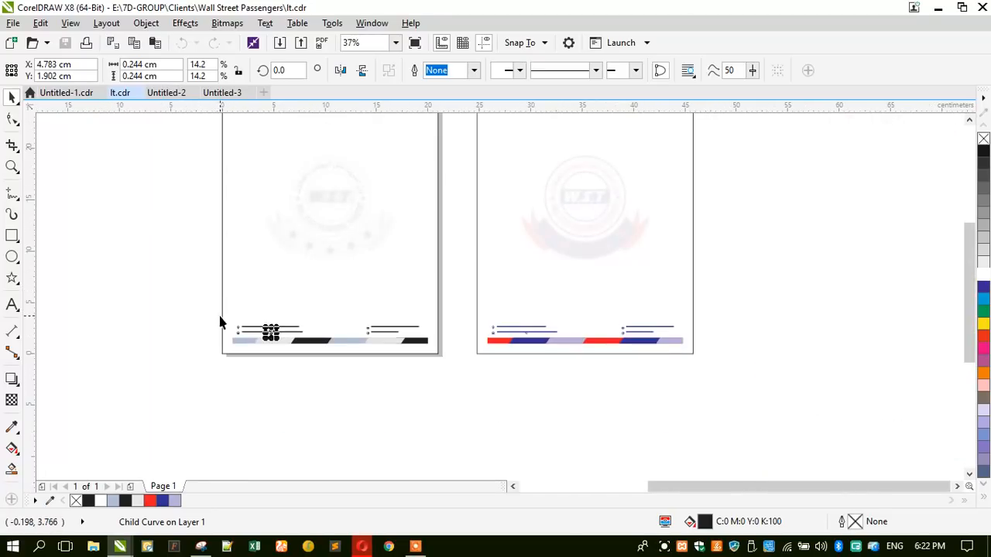
{"action": "left_click", "coordinate": [223, 93]}
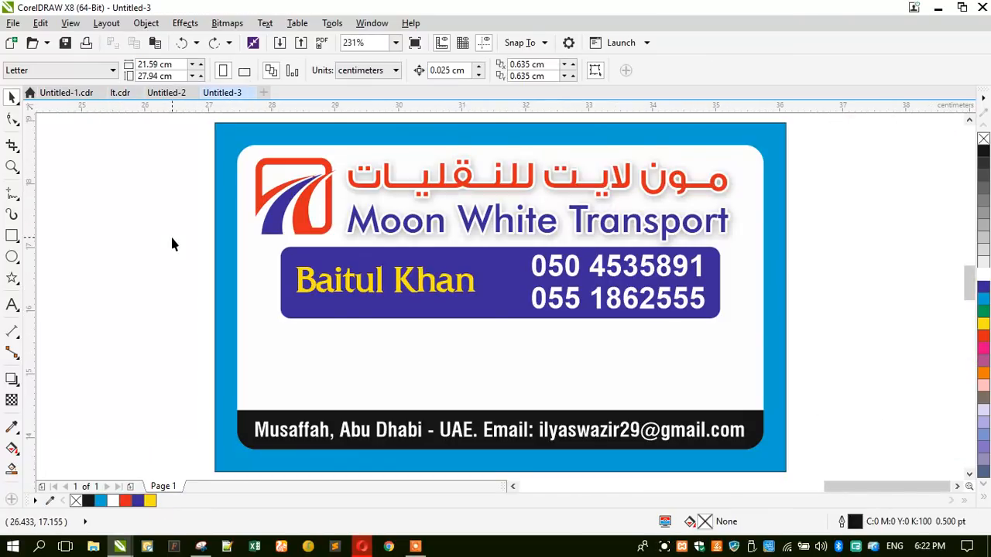
{"action": "key", "text": "ctrl+v"}
{"action": "left_click", "coordinate": [251, 287], "text": "shift"}
{"action": "key", "text": "c"}
{"action": "key", "text": "e"}
{"action": "left_click", "coordinate": [195, 298]}
{"action": "left_click", "coordinate": [498, 298]}
{"action": "left_click", "coordinate": [497, 300]}
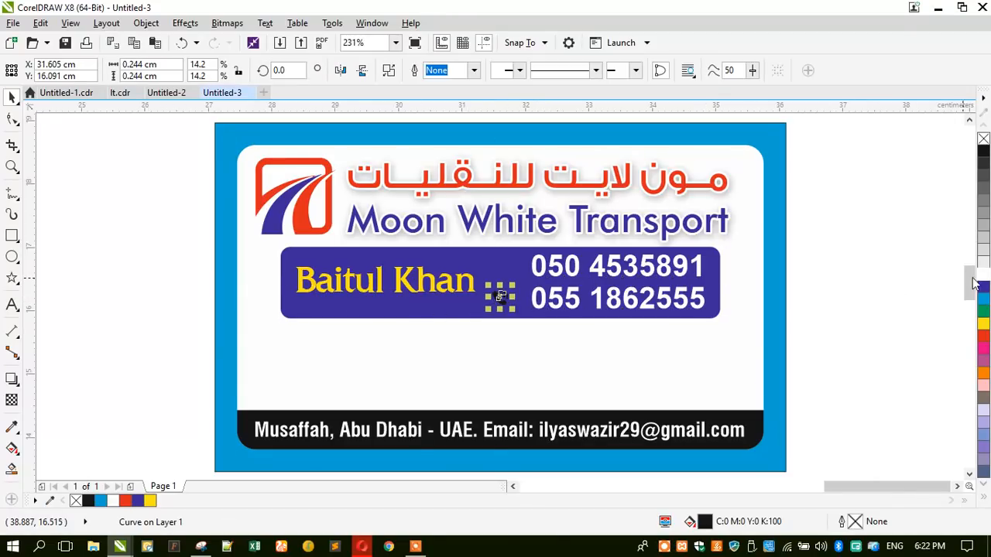
{"action": "scroll", "coordinate": [548, 301], "scroll_direction": "up", "scroll_amount": 3}
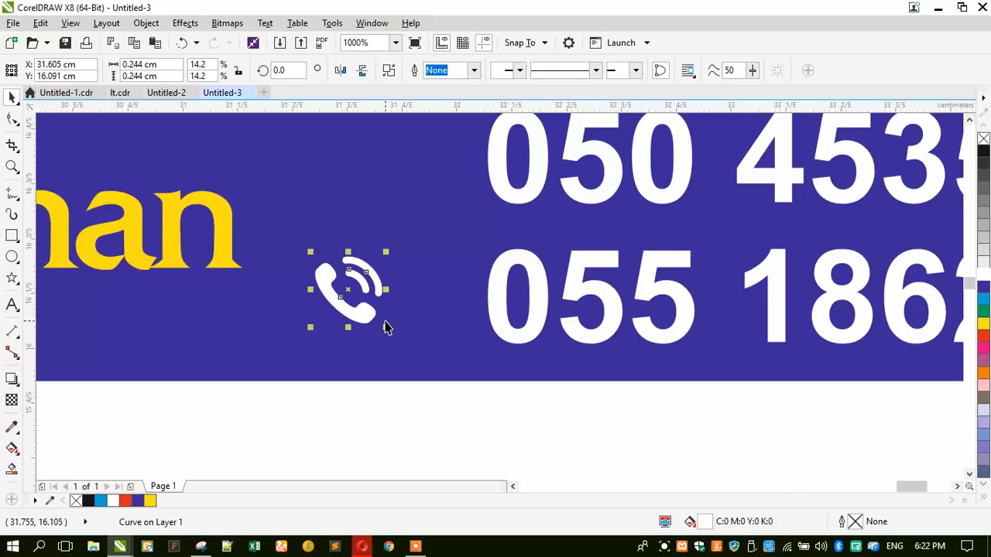
{"action": "left_click_drag", "start_coordinate": [385, 325], "coordinate": [422, 337]}
{"action": "key", "text": "ctrl+z"}
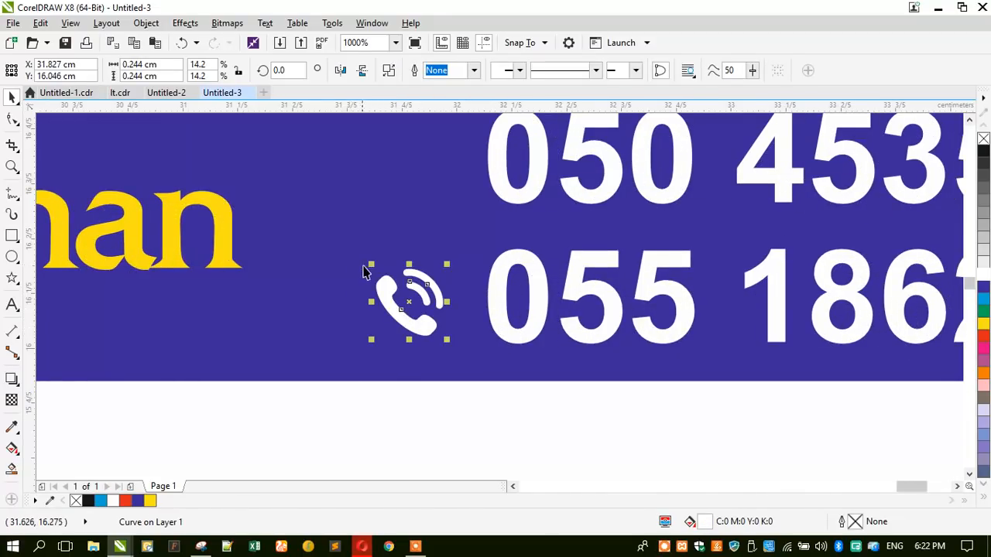
{"action": "left_click_drag", "start_coordinate": [367, 264], "coordinate": [349, 248]}
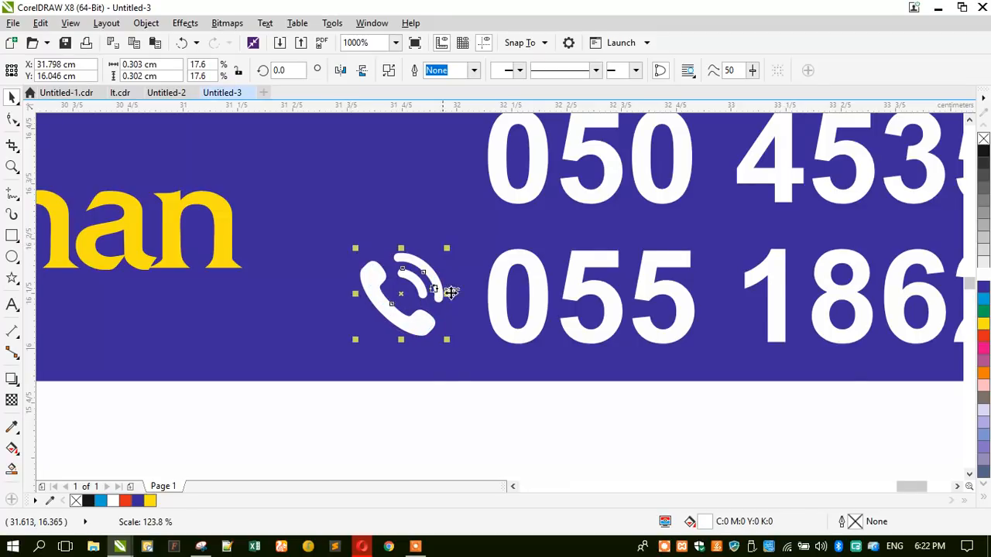
{"action": "scroll", "coordinate": [449, 287], "scroll_direction": "down", "scroll_amount": 2}
{"action": "scroll", "coordinate": [358, 332], "scroll_direction": "down", "scroll_amount": 2}
{"action": "left_click", "coordinate": [360, 322]}
{"action": "key", "text": "shift+F2"}
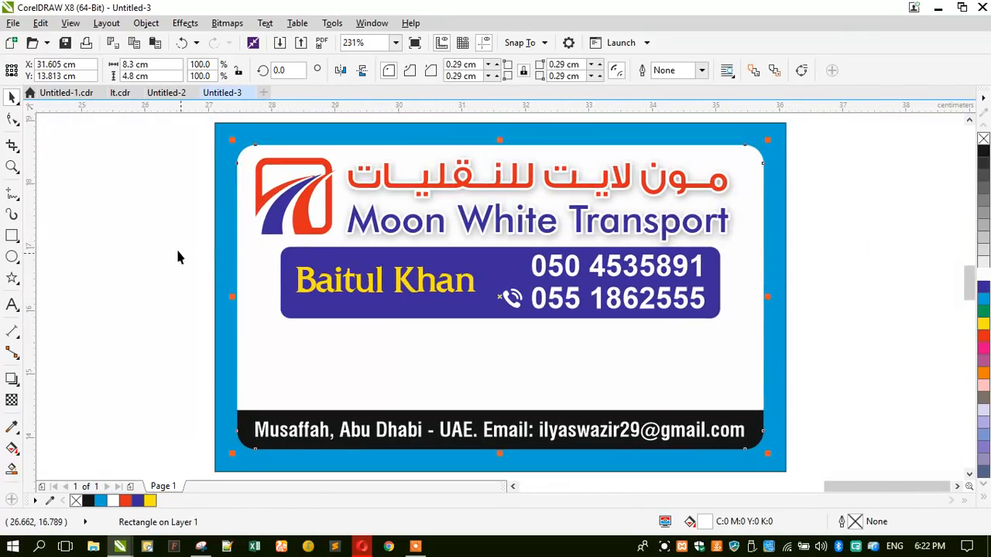
{"action": "left_click", "coordinate": [174, 254]}
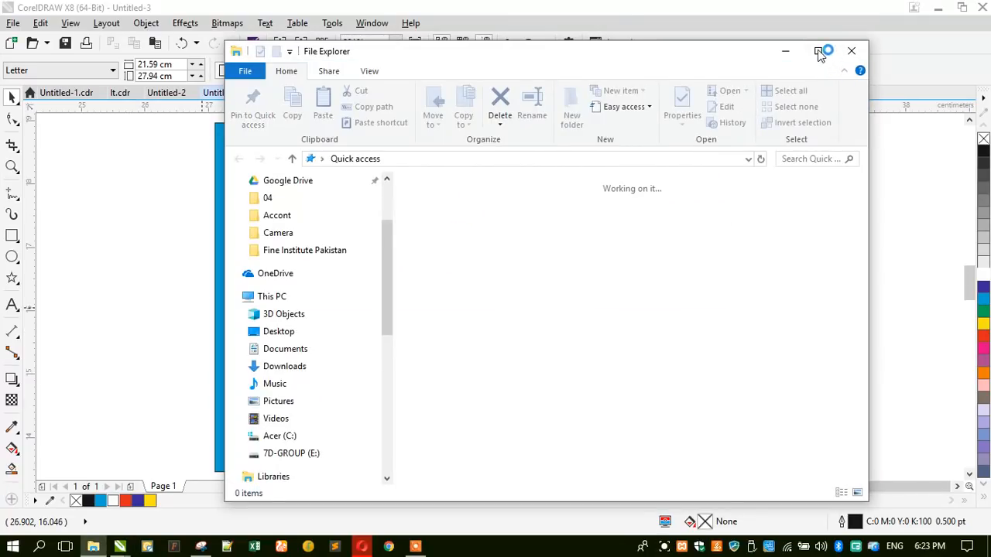
- Maximize File Explorer and open 7D-GROUP (E:) > 7D-GROUP > Clients
{"action": "left_click", "coordinate": [818, 51]}
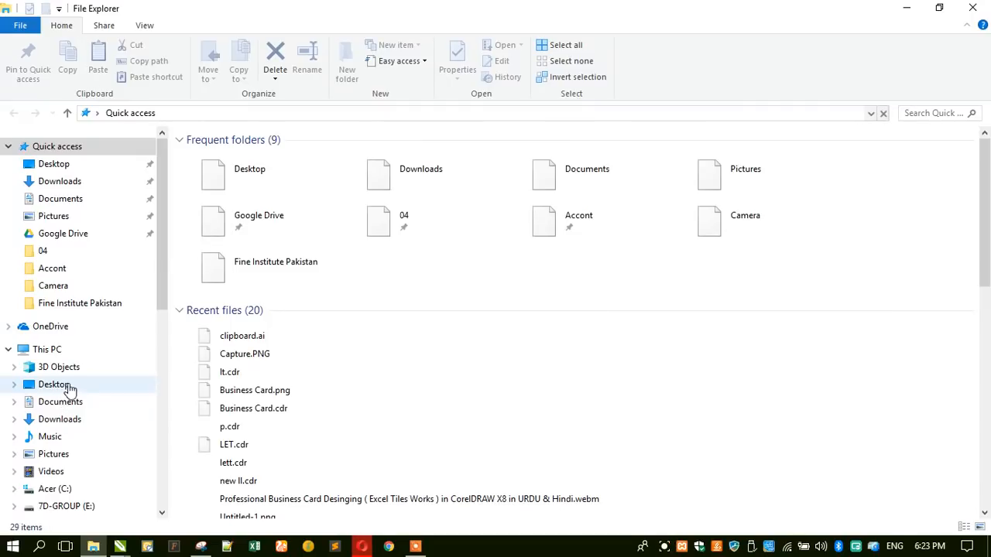
{"action": "scroll", "coordinate": [68, 434], "scroll_direction": "down", "scroll_amount": 2}
{"action": "left_click", "coordinate": [62, 408]}
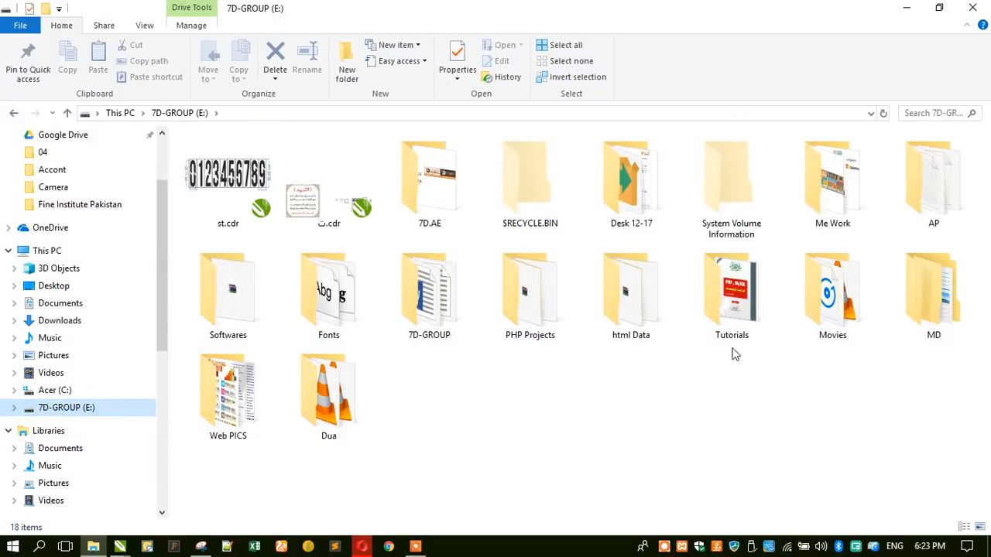
{"action": "double_click", "coordinate": [457, 310]}
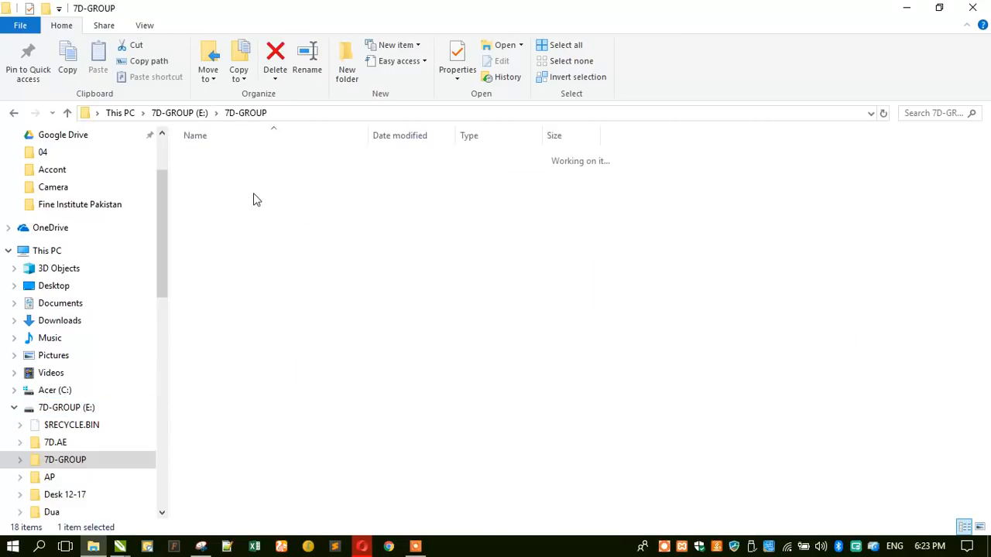
{"action": "left_click", "coordinate": [208, 153]}
{"action": "double_click", "coordinate": [211, 158]}
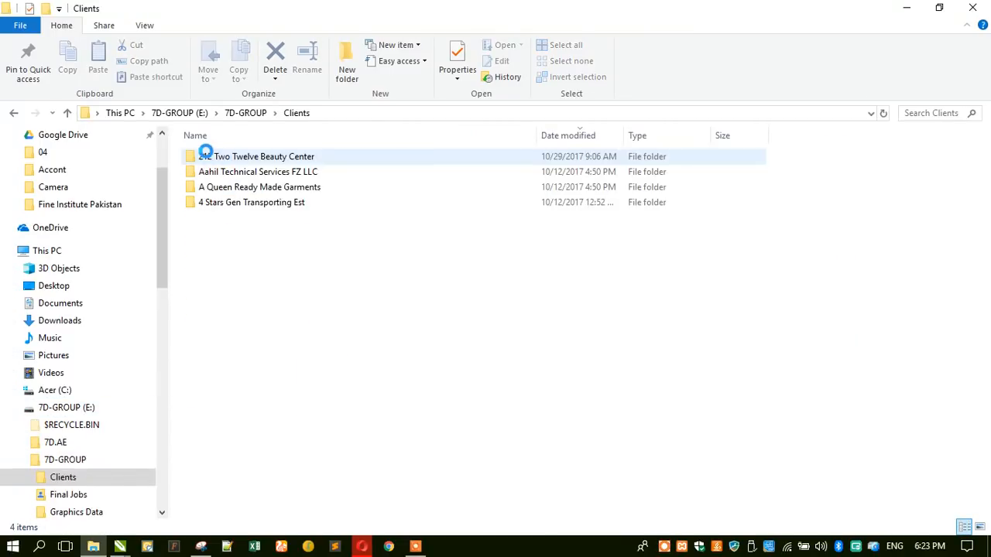
- Search Clients for 'transport' and open Final Card.cdr from the client's folder
{"action": "left_click", "coordinate": [928, 109]}
{"action": "type", "text": "tr"}
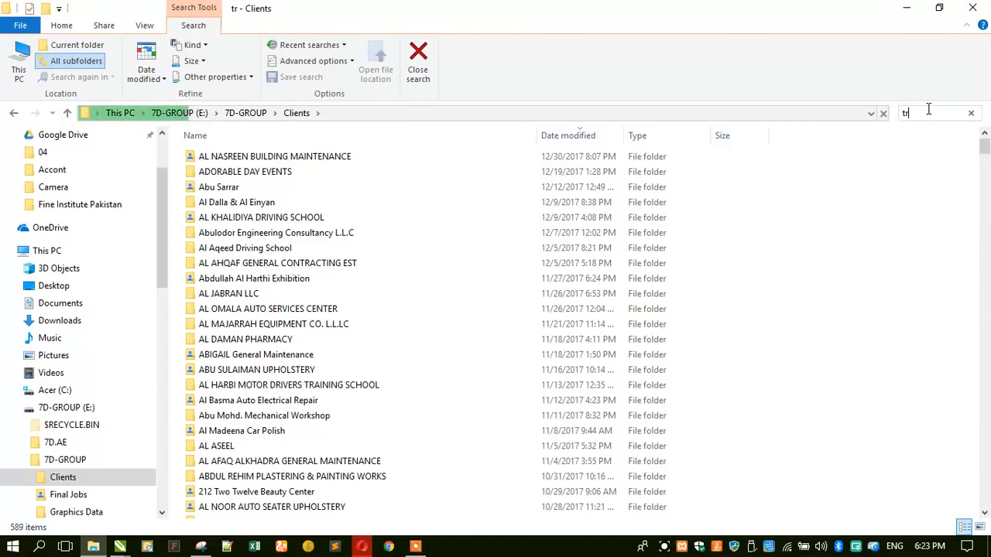
{"action": "type", "text": "anspor"}
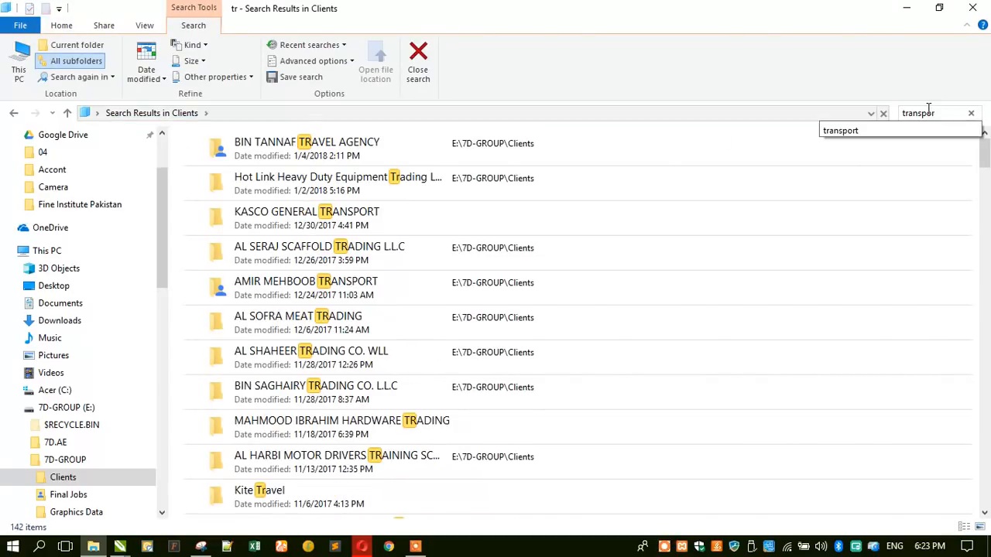
{"action": "type", "text": "t"}
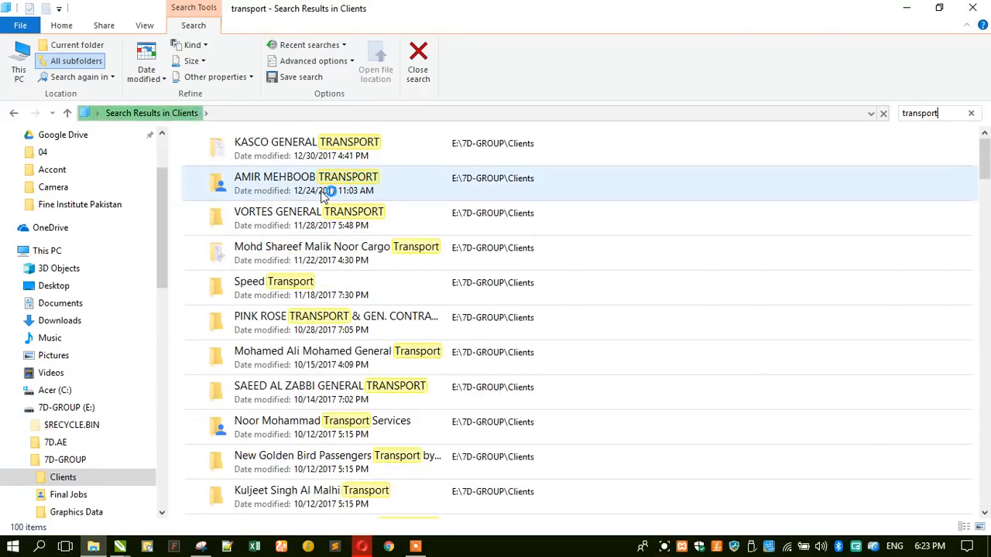
{"action": "left_click", "coordinate": [325, 194]}
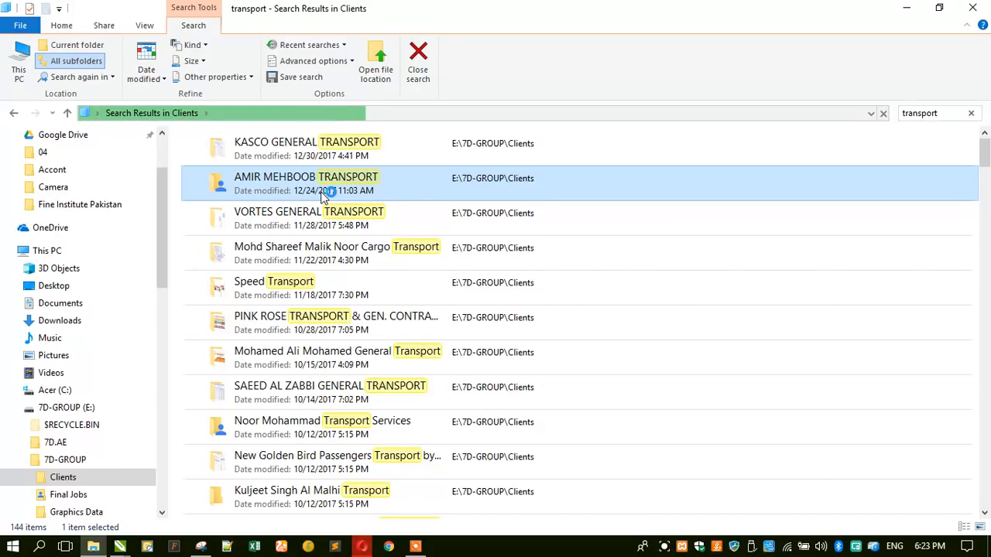
{"action": "double_click", "coordinate": [274, 197]}
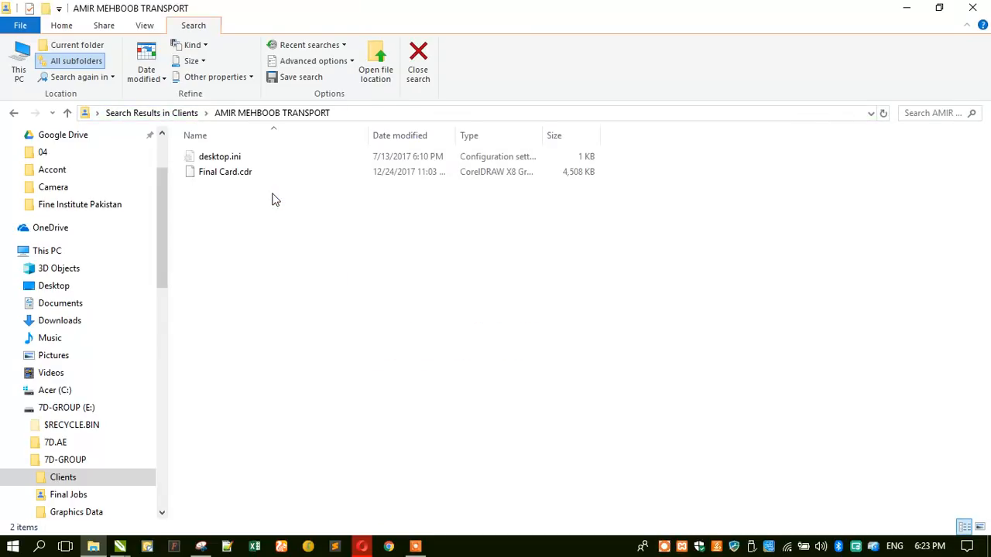
{"action": "double_click", "coordinate": [230, 174]}
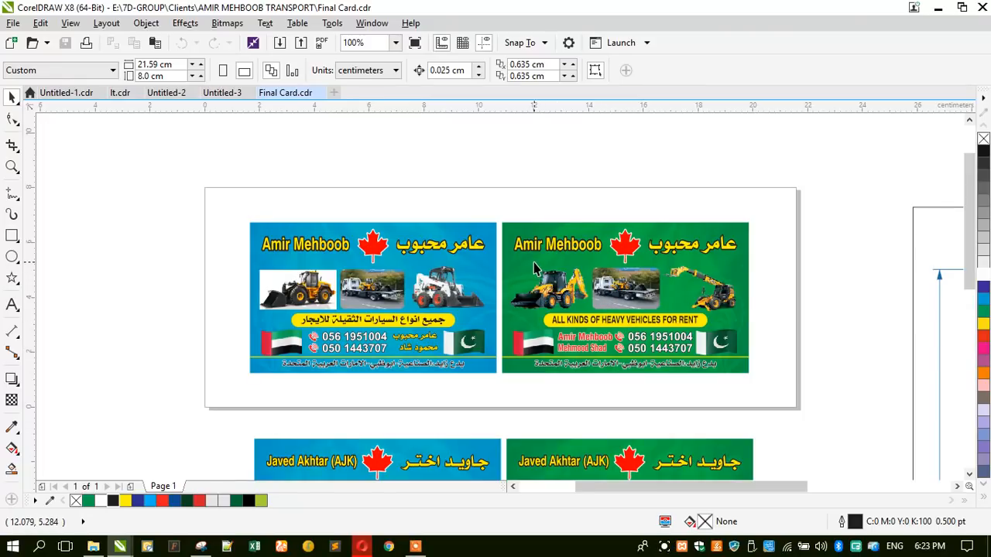
- Select the backhoe, telehandler, bobcat and wheel loader photos on the lower sample cards
{"action": "scroll", "coordinate": [534, 262], "scroll_direction": "down", "scroll_amount": 2}
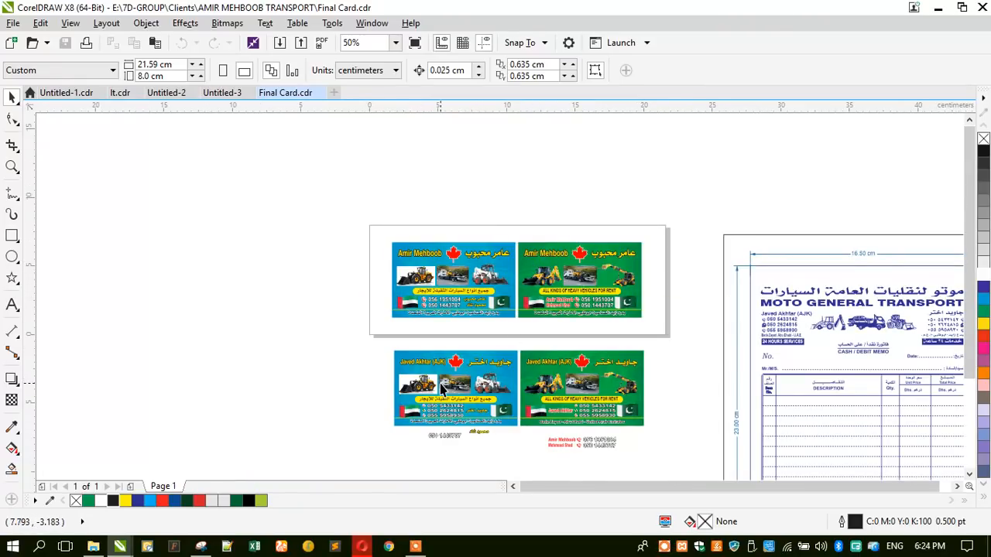
{"action": "scroll", "coordinate": [440, 383], "scroll_direction": "up", "scroll_amount": 3}
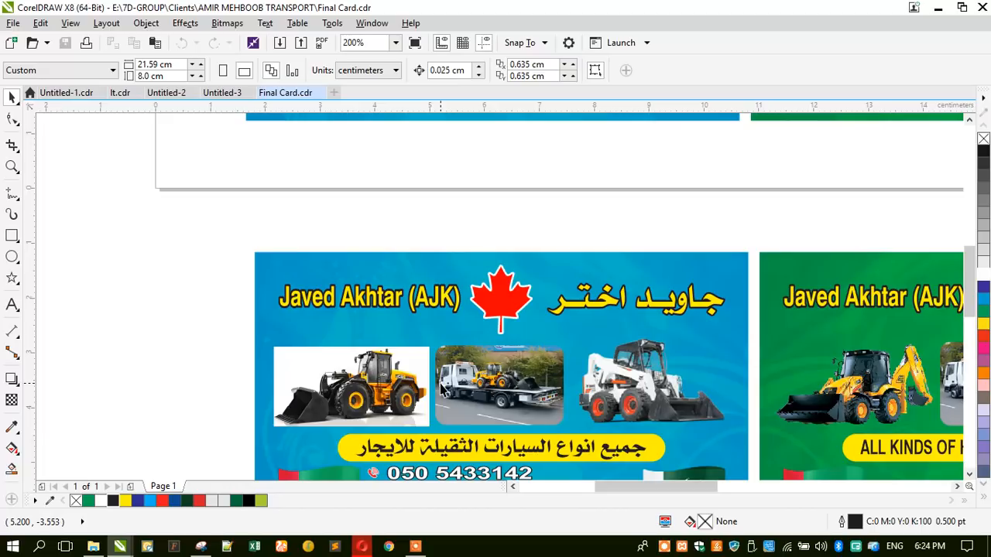
{"action": "left_click", "coordinate": [625, 392]}
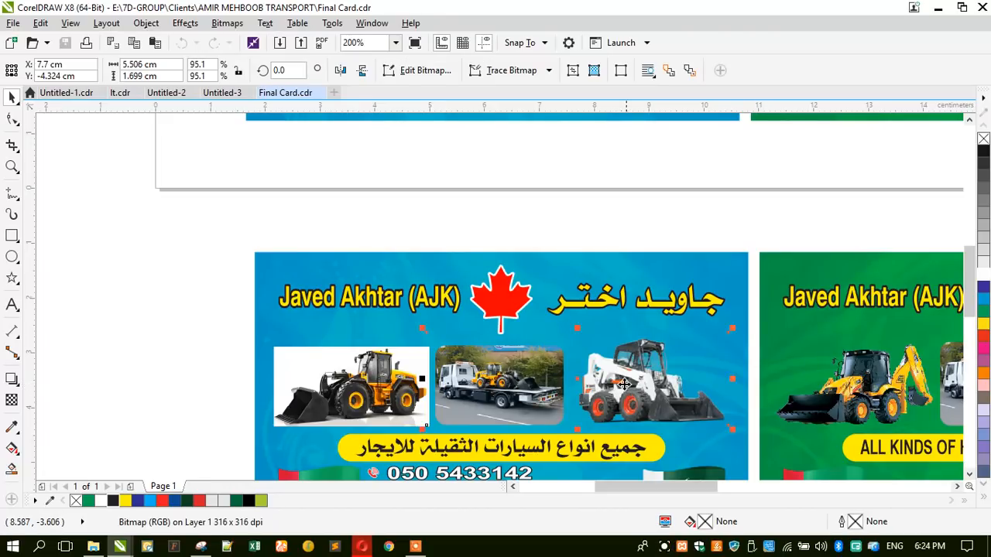
{"action": "left_click", "coordinate": [362, 401]}
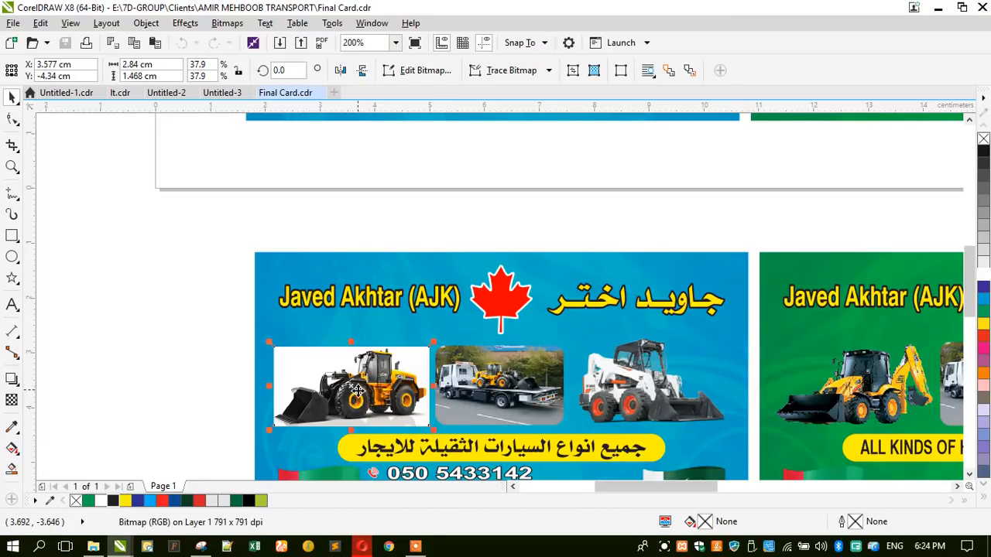
{"action": "scroll", "coordinate": [358, 392], "scroll_direction": "down", "scroll_amount": 2}
{"action": "left_click", "coordinate": [499, 390], "text": "shift"}
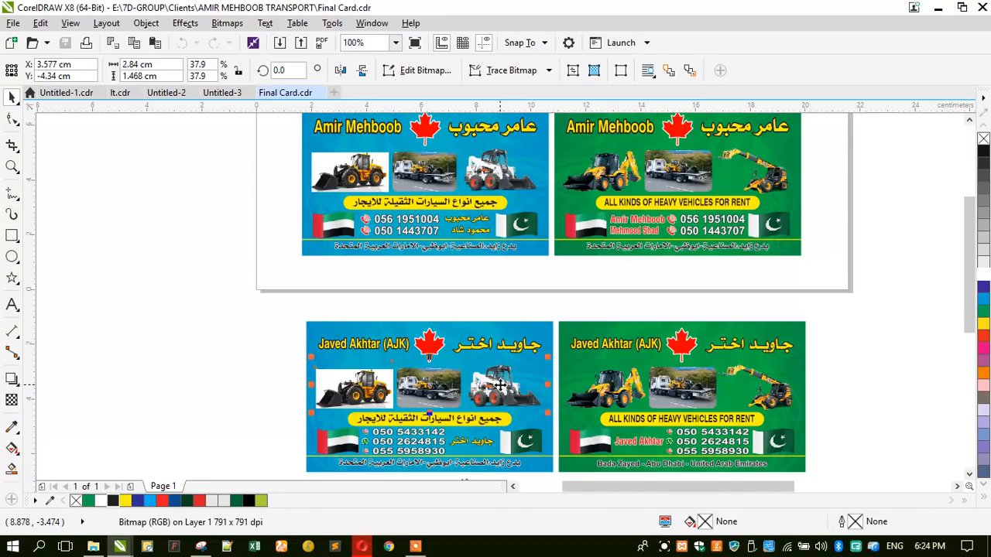
{"action": "left_click", "coordinate": [605, 390]}
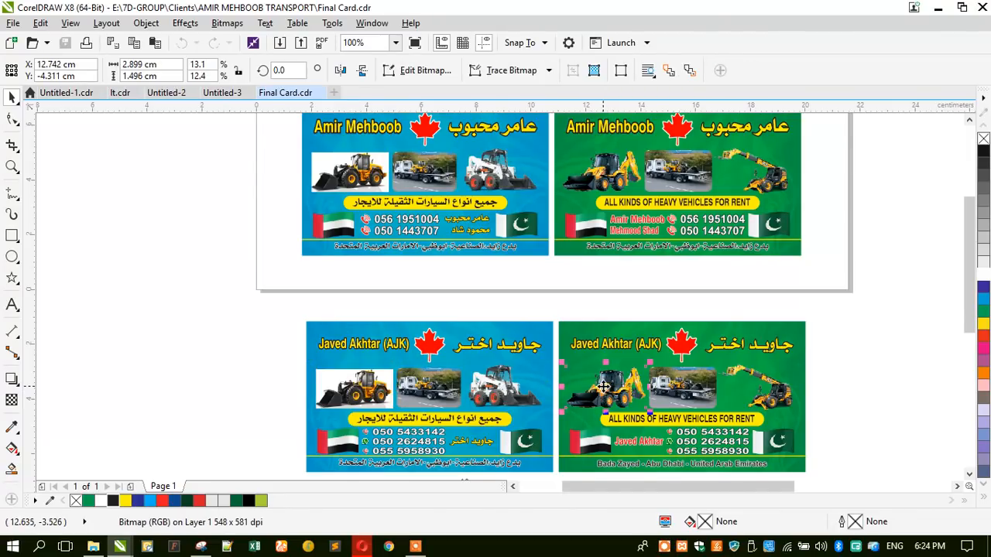
{"action": "left_click", "coordinate": [782, 393], "text": "shift"}
{"action": "left_click", "coordinate": [474, 408], "text": "shift"}
{"action": "left_click", "coordinate": [349, 397], "text": "shift"}
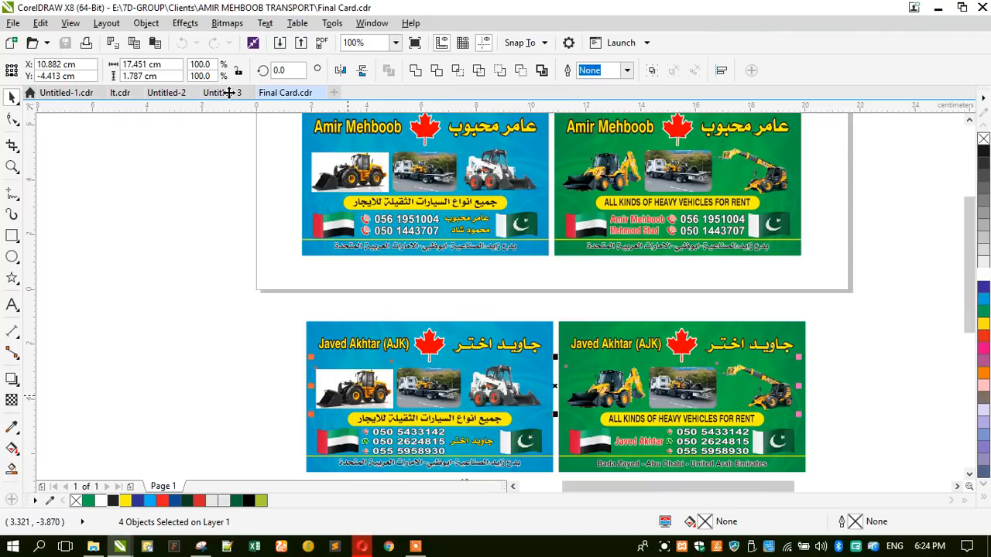
{"action": "left_click", "coordinate": [293, 301]}
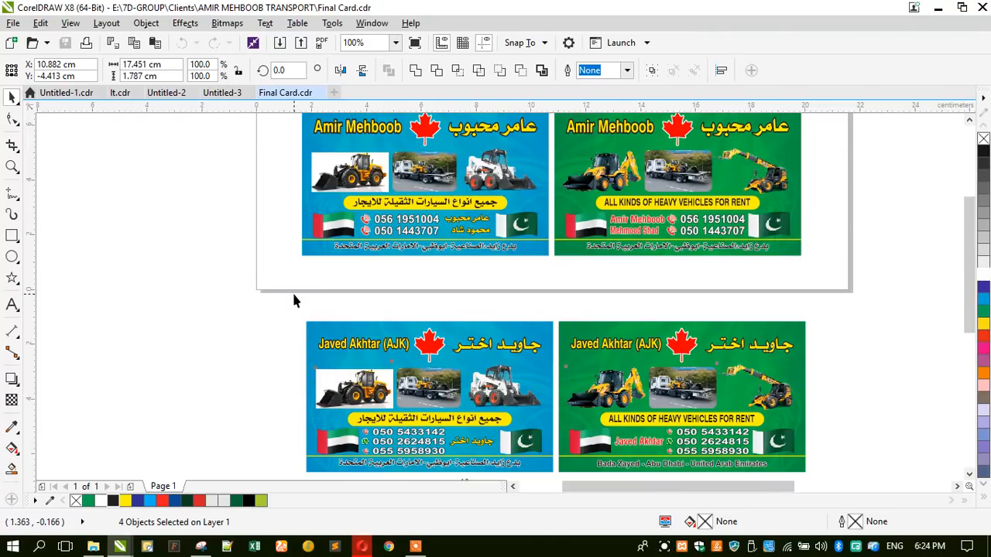
- Return to the Moon White Transport card and select the picture containing the tow truck
{"action": "left_click", "coordinate": [222, 93]}
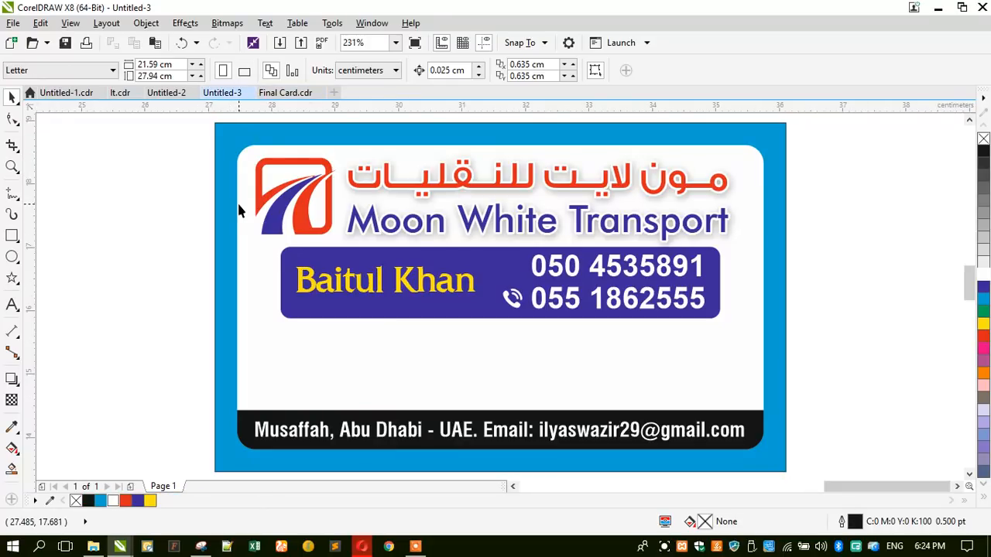
{"action": "scroll", "coordinate": [470, 304], "scroll_direction": "down", "scroll_amount": 4}
{"action": "scroll", "coordinate": [470, 302], "scroll_direction": "down", "scroll_amount": 2}
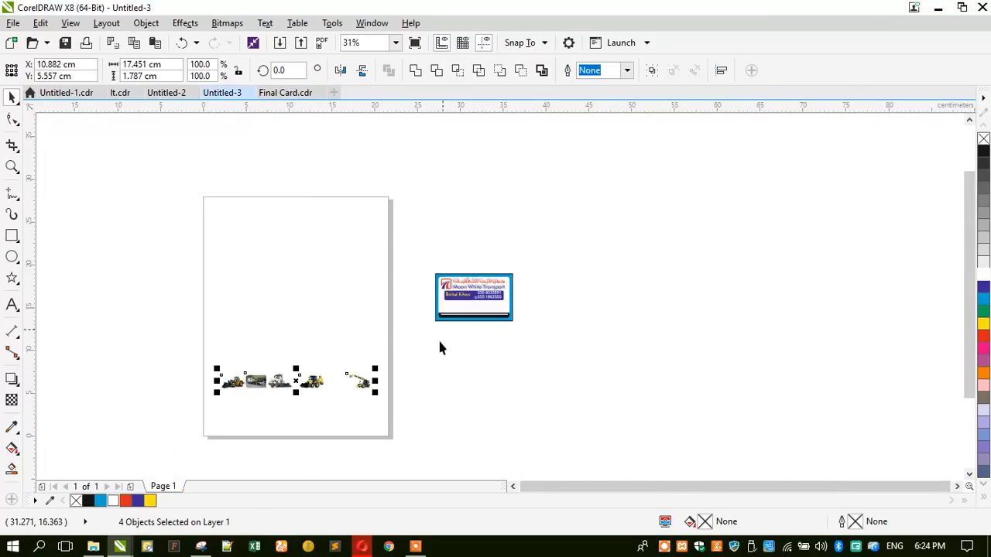
{"action": "left_click", "coordinate": [786, 546]}
{"action": "left_click", "coordinate": [601, 458]}
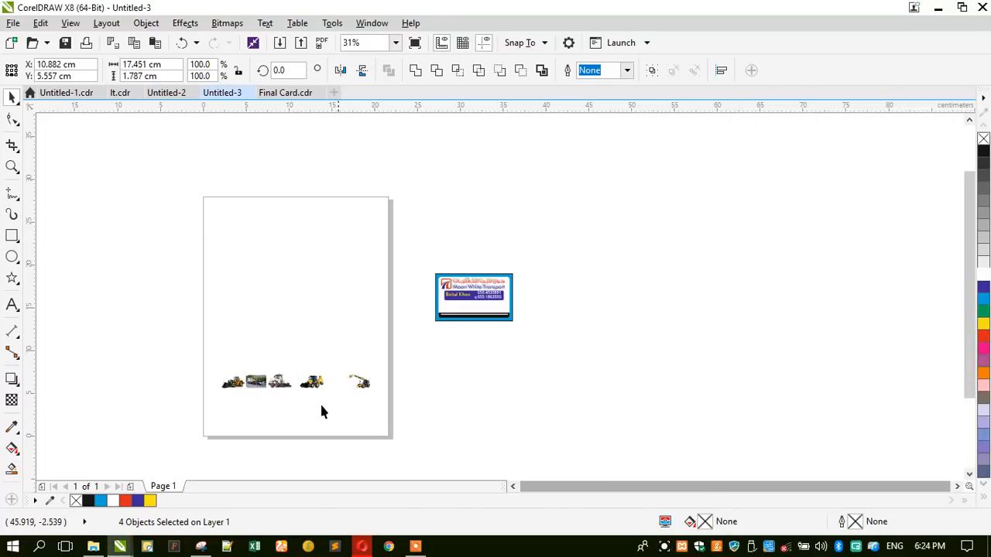
{"action": "left_click", "coordinate": [208, 372]}
{"action": "scroll", "coordinate": [258, 382], "scroll_direction": "up", "scroll_amount": 2}
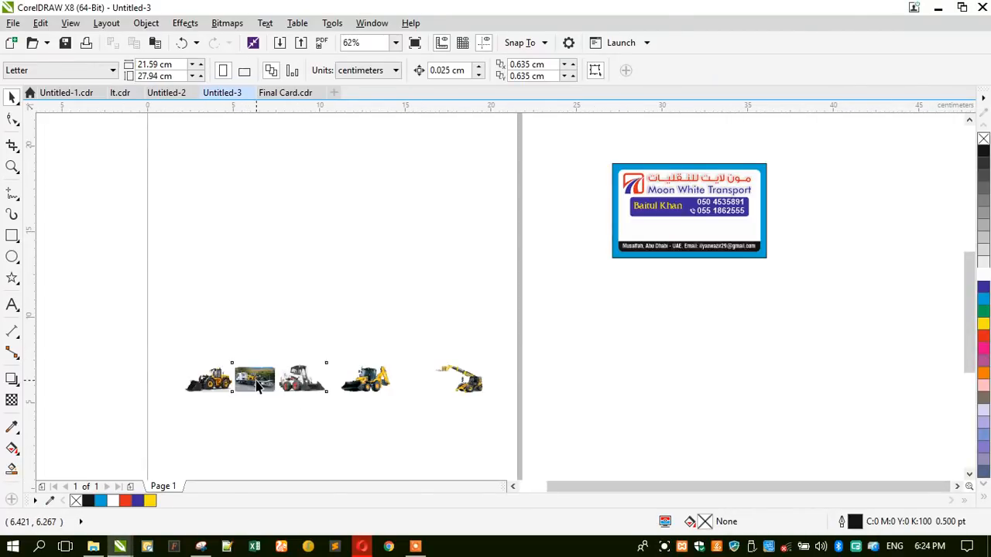
{"action": "left_click", "coordinate": [257, 383]}
{"action": "scroll", "coordinate": [258, 382], "scroll_direction": "up", "scroll_amount": 4}
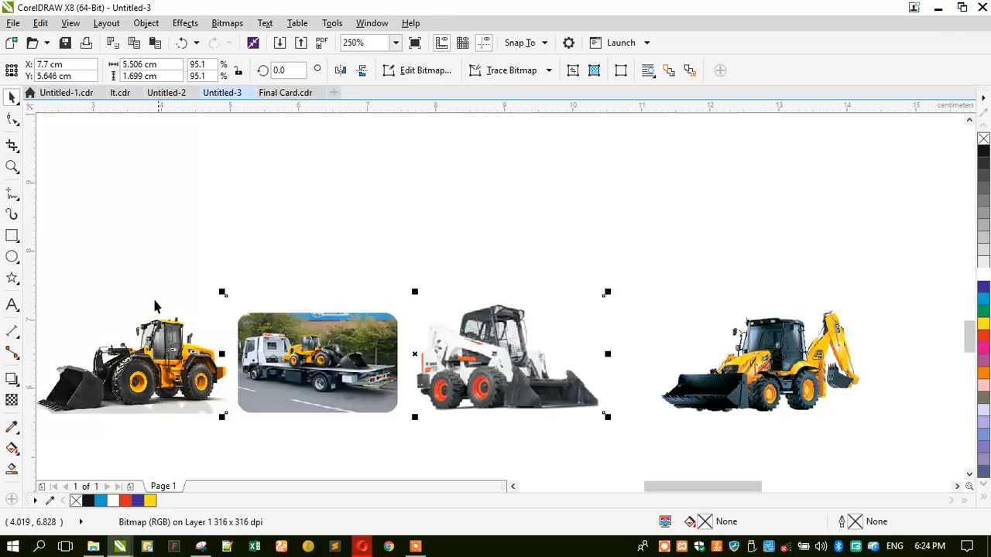
- Crop the tow truck off the picture's left edge and move the wheel loader beside the bobcat
{"action": "left_click", "coordinate": [11, 120]}
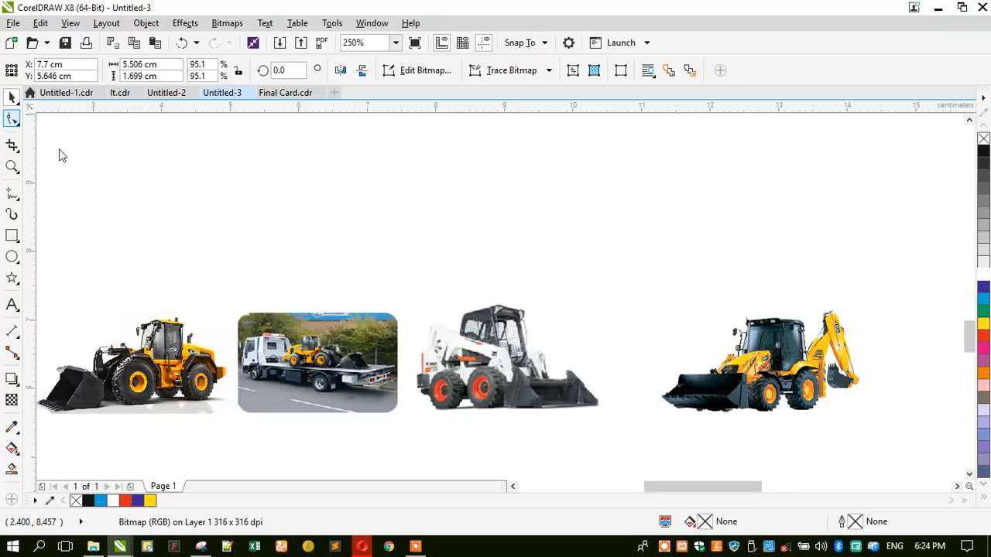
{"action": "left_click_drag", "start_coordinate": [204, 276], "coordinate": [296, 441]}
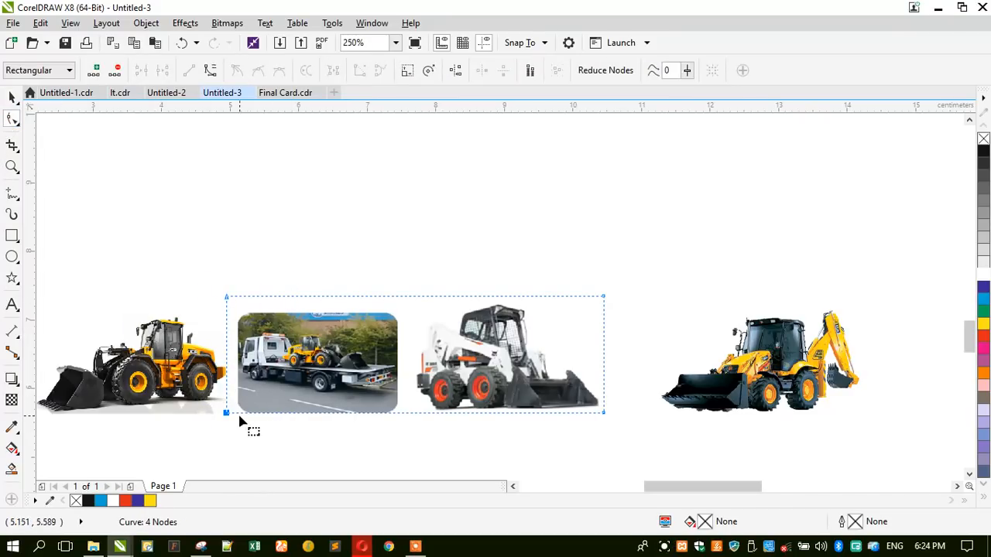
{"action": "left_click_drag", "start_coordinate": [226, 414], "coordinate": [414, 425]}
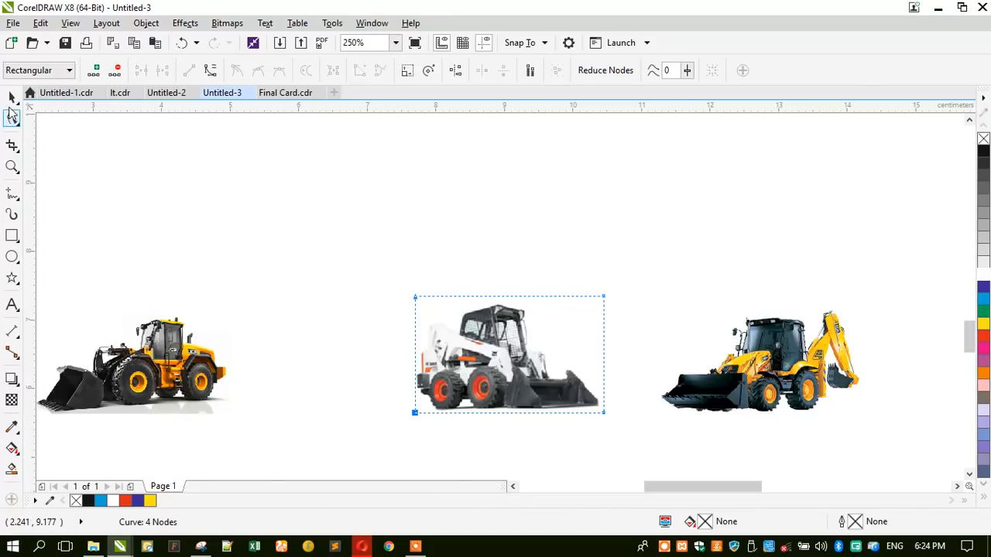
{"action": "left_click", "coordinate": [11, 97]}
{"action": "left_click_drag", "start_coordinate": [114, 368], "coordinate": [294, 367]}
- Dismiss the system panels and move the backhoe further right
{"action": "left_click", "coordinate": [966, 547]}
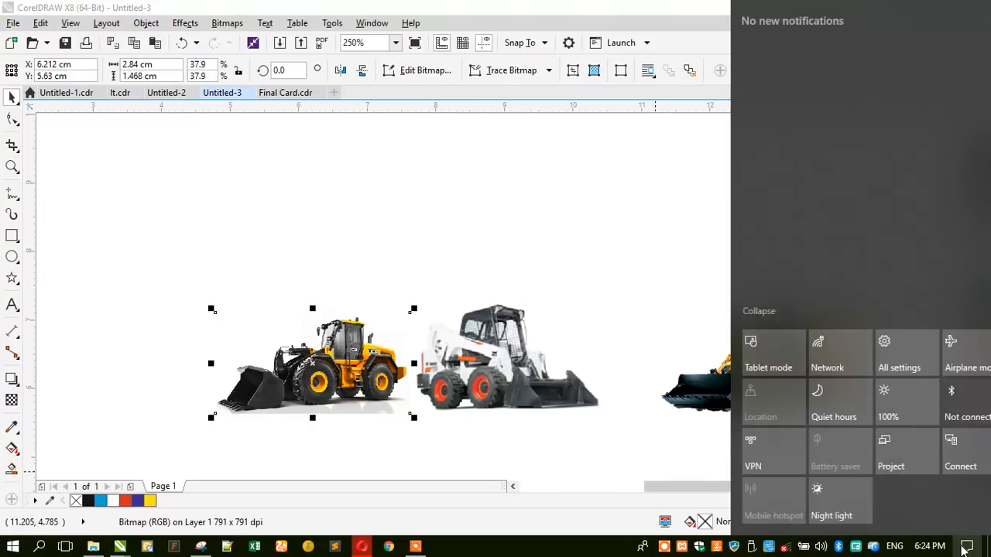
{"action": "left_click", "coordinate": [601, 437]}
{"action": "left_click", "coordinate": [601, 437]}
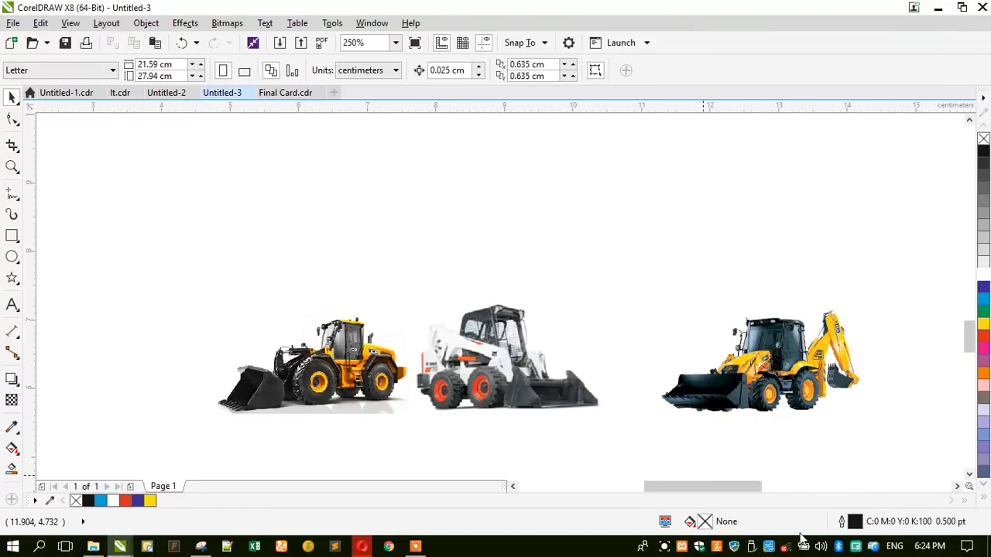
{"action": "left_click", "coordinate": [785, 547]}
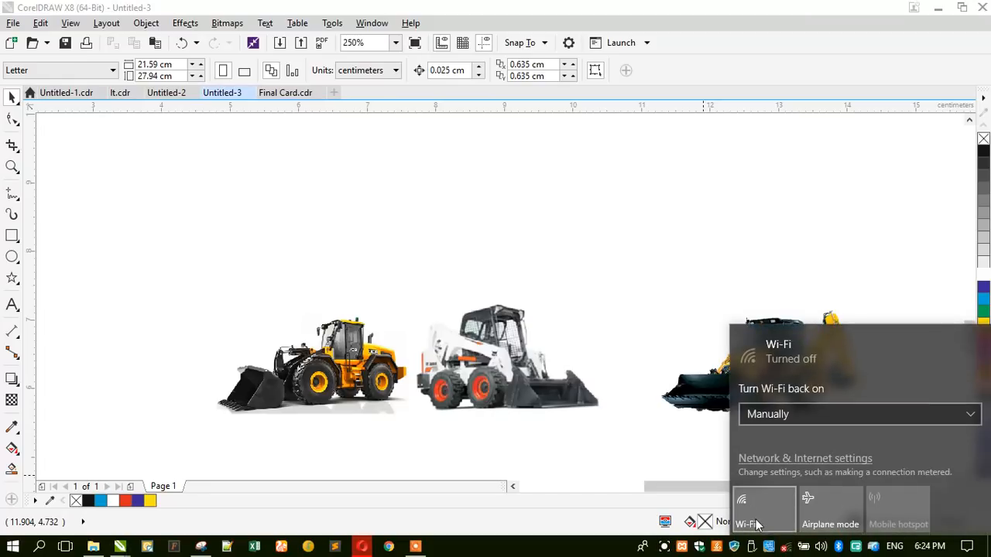
{"action": "left_click", "coordinate": [510, 403]}
{"action": "scroll", "coordinate": [175, 308], "scroll_direction": "down", "scroll_amount": 2}
{"action": "left_click_drag", "start_coordinate": [452, 347], "coordinate": [535, 349]}
- Move the telehandler photo to sit just left of the backhoe
{"action": "scroll", "coordinate": [665, 334], "scroll_direction": "up", "scroll_amount": 2}
{"action": "left_click", "coordinate": [664, 364]}
{"action": "left_click_drag", "start_coordinate": [673, 376], "coordinate": [274, 372]}
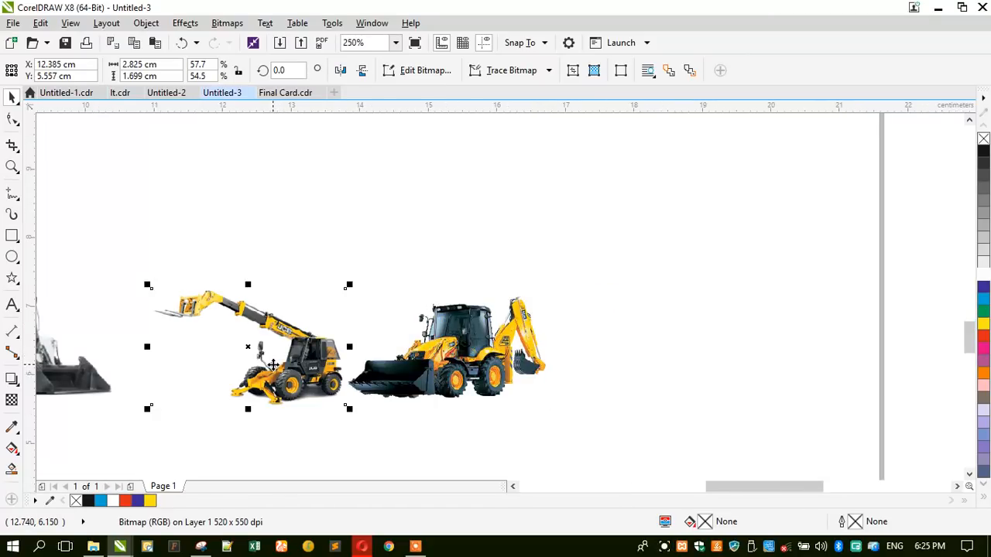
{"action": "scroll", "coordinate": [436, 344], "scroll_direction": "down", "scroll_amount": 2}
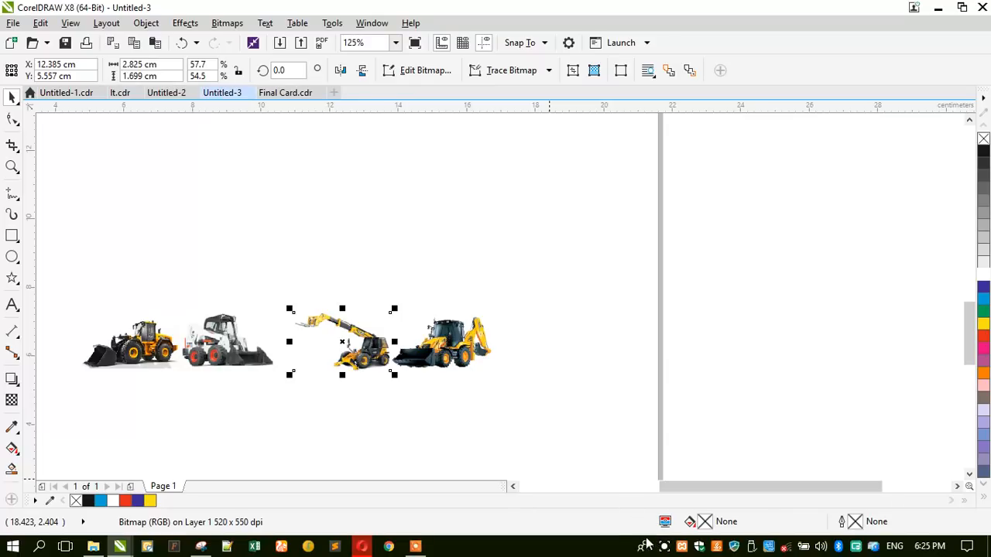
{"action": "left_click", "coordinate": [415, 545]}
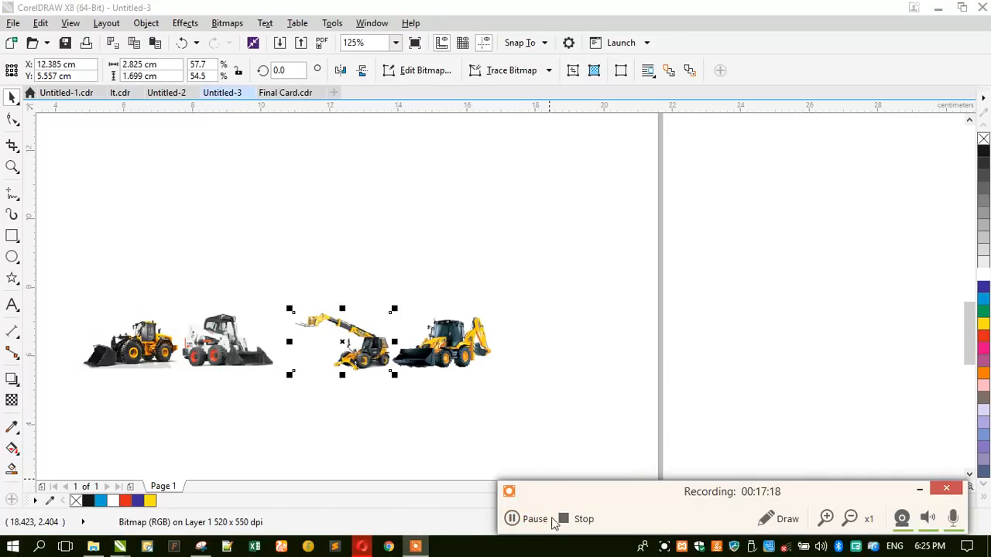
{"action": "left_click", "coordinate": [523, 525]}
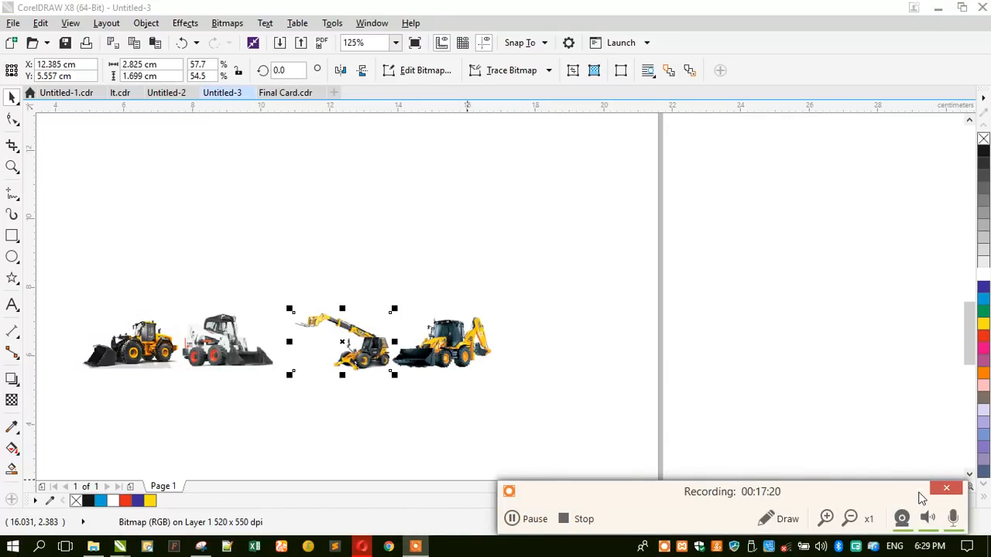
- Close the row's gaps by sliding the bobcat and wheel loader together
{"action": "left_click", "coordinate": [246, 358]}
{"action": "scroll", "coordinate": [186, 335], "scroll_direction": "up", "scroll_amount": 1}
{"action": "left_click_drag", "start_coordinate": [259, 364], "coordinate": [349, 369]}
{"action": "left_click_drag", "start_coordinate": [166, 369], "coordinate": [239, 365]}
{"action": "left_click", "coordinate": [169, 247]}
- Move the four-photo row onto the card, group it and scale it to about 70%
{"action": "scroll", "coordinate": [321, 337], "scroll_direction": "down", "scroll_amount": 1}
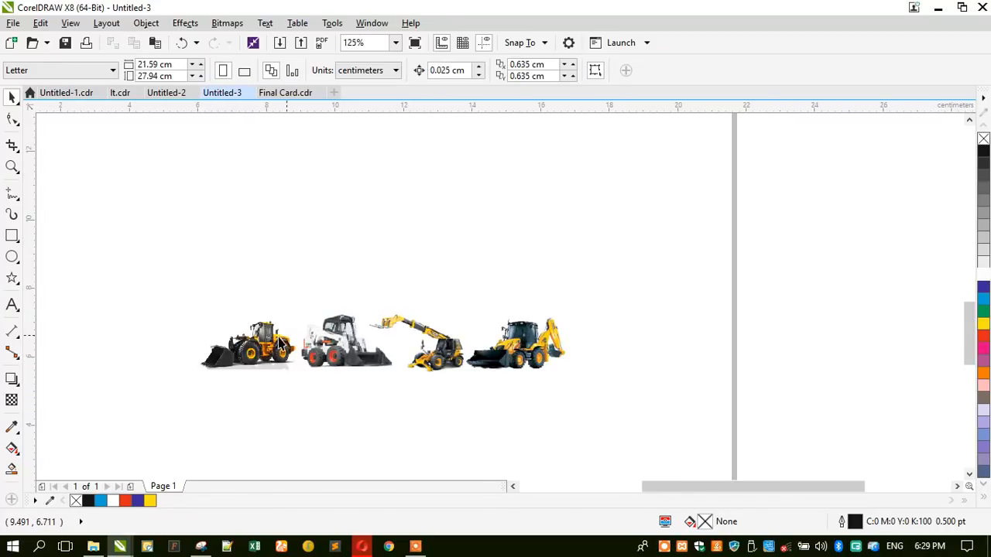
{"action": "left_click_drag", "start_coordinate": [608, 271], "coordinate": [609, 271]}
{"action": "scroll", "coordinate": [383, 295], "scroll_direction": "down", "scroll_amount": 1}
{"action": "left_click_drag", "start_coordinate": [360, 319], "coordinate": [689, 170]}
{"action": "scroll", "coordinate": [734, 153], "scroll_direction": "up", "scroll_amount": 1}
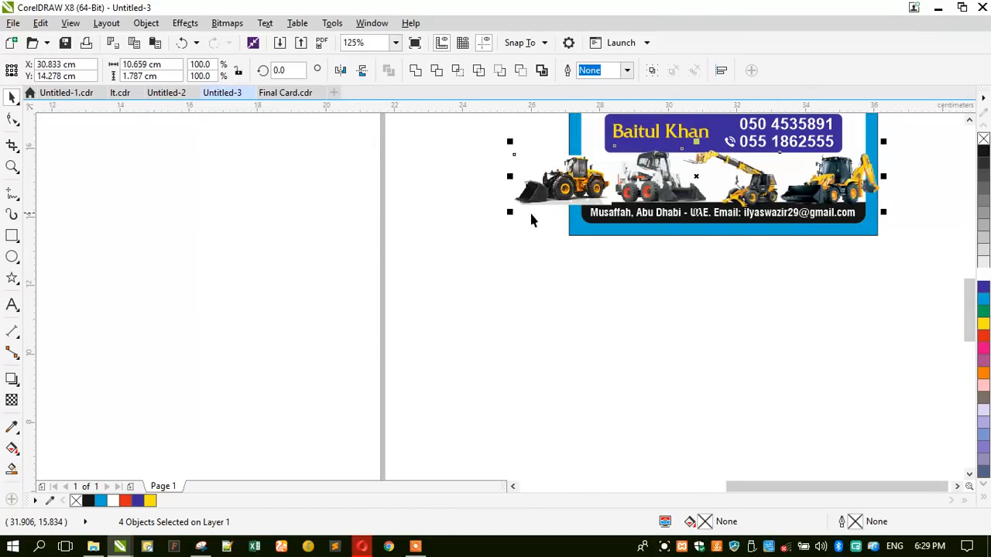
{"action": "key", "text": "ctrl+g"}
{"action": "left_click_drag", "start_coordinate": [509, 211], "coordinate": [591, 222]}
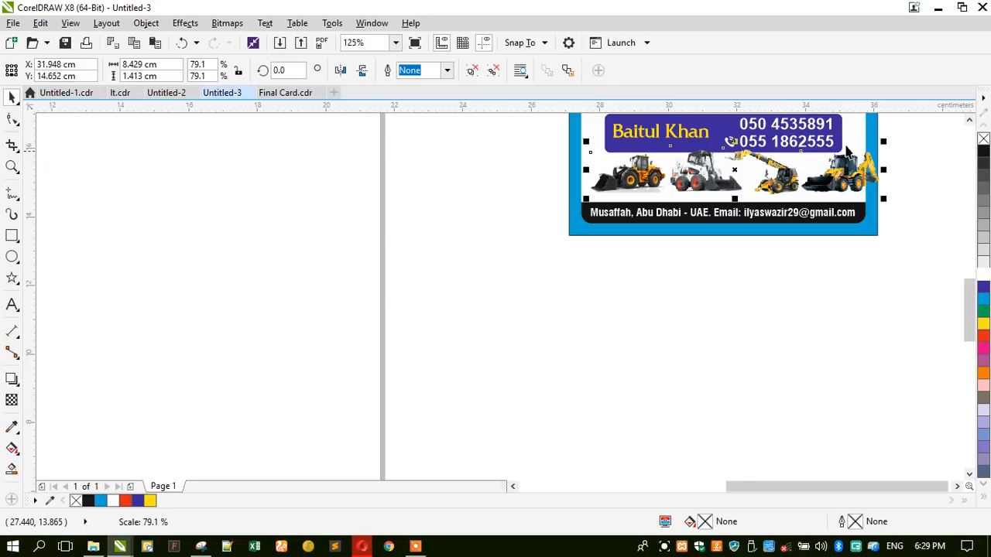
{"action": "left_click_drag", "start_coordinate": [883, 143], "coordinate": [853, 146]}
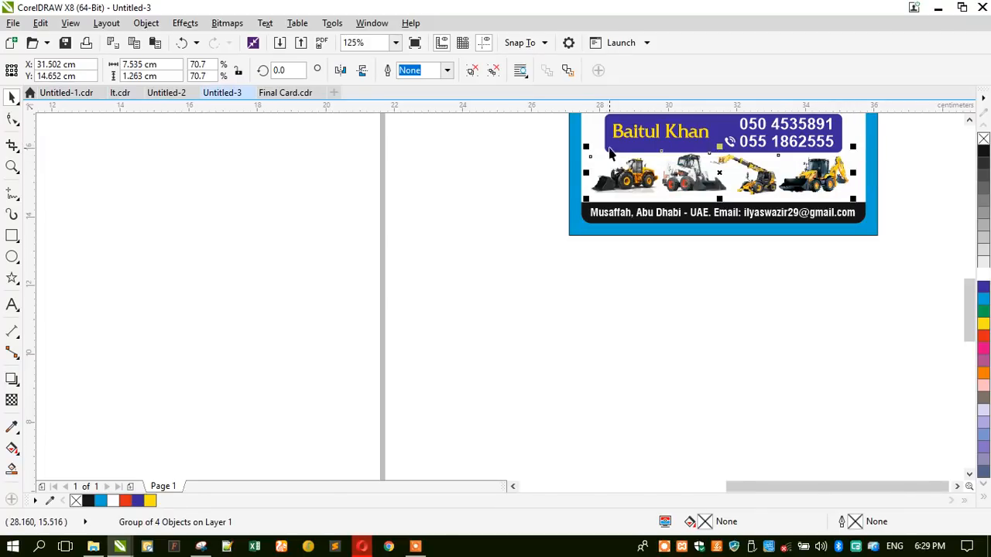